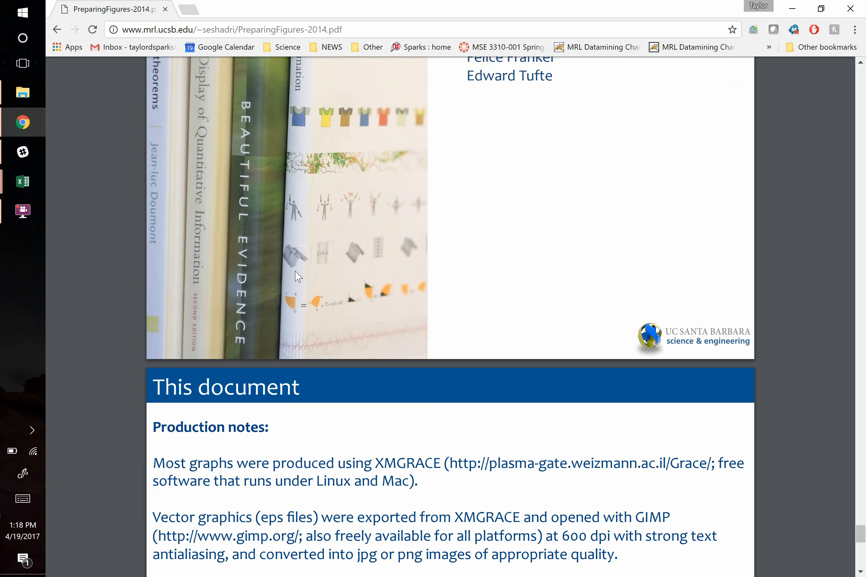
Search the web for "qtgrace sourceforge", view the QtGrace project page on SourceForge, and close the browser
left_click(246, 33)
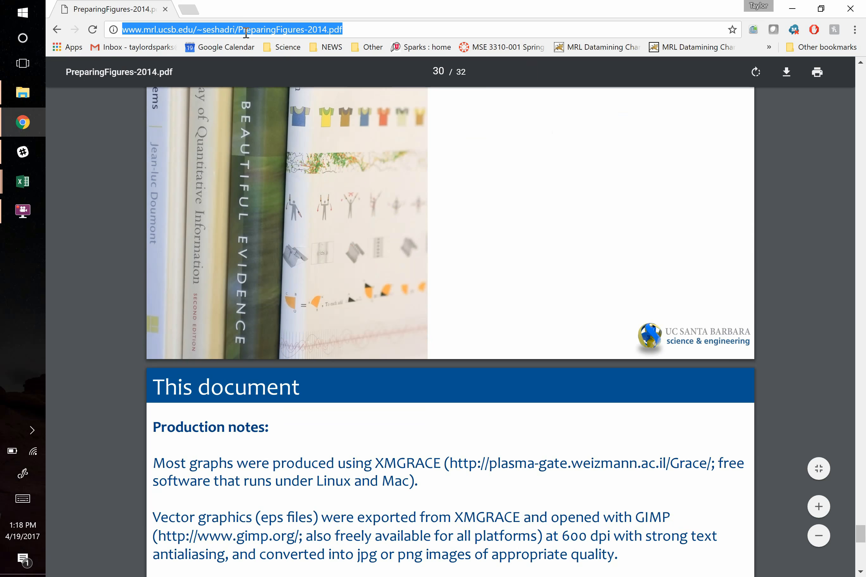
type("qtgra e")
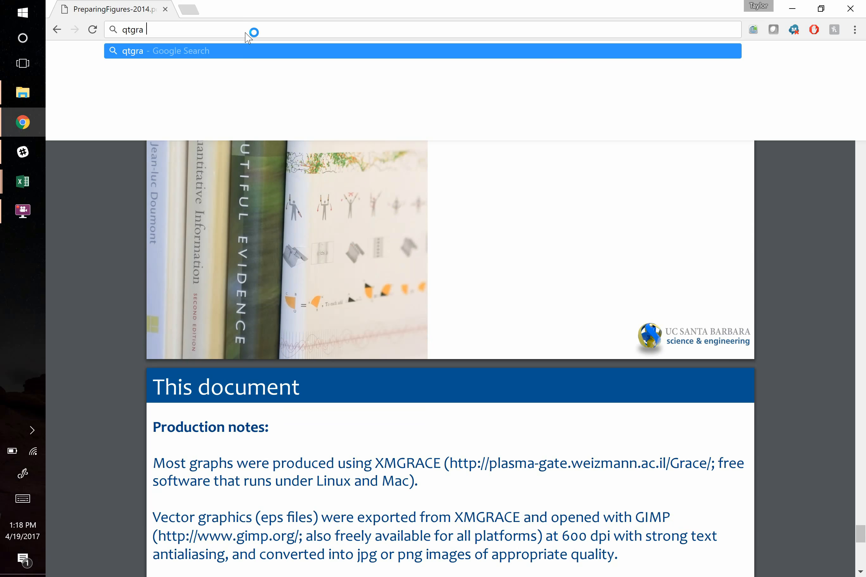
key("BackSpace")
key("BackSpace")
type("ce sourc")
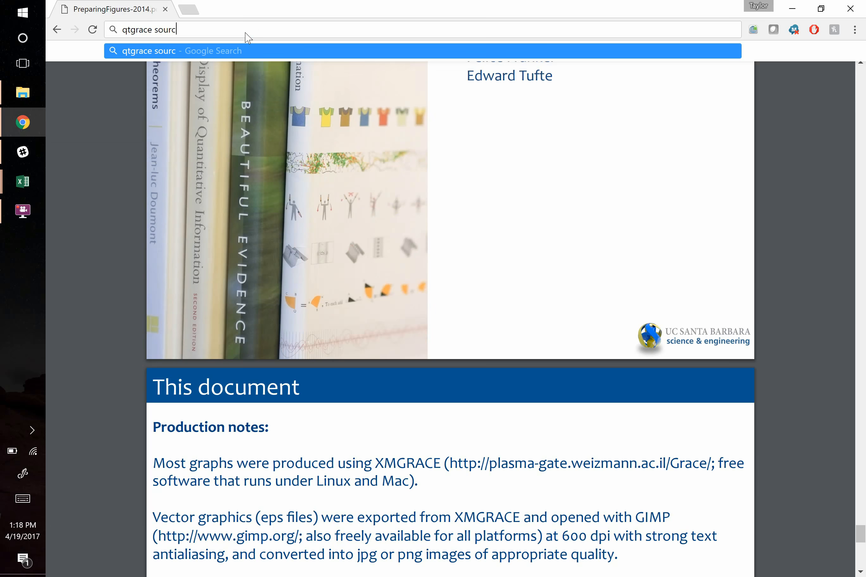
type("eforge")
key("Return")
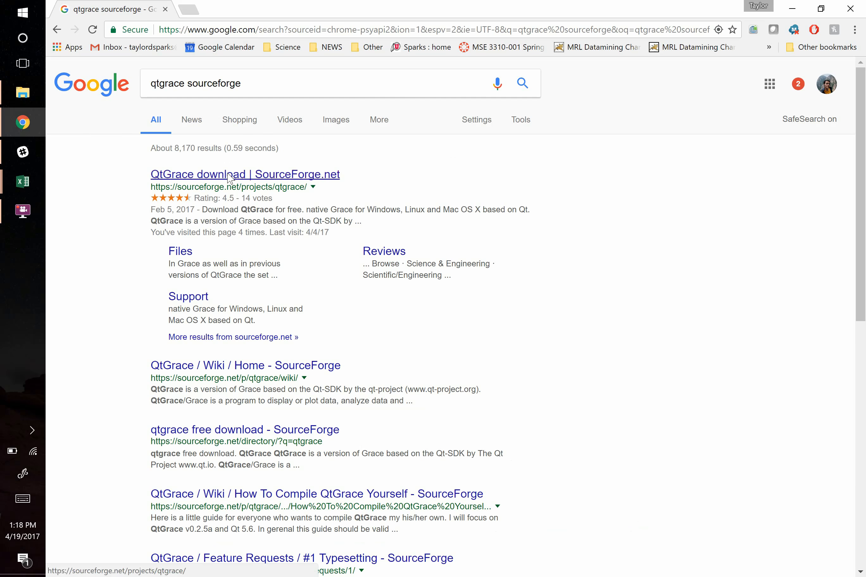
left_click(230, 175)
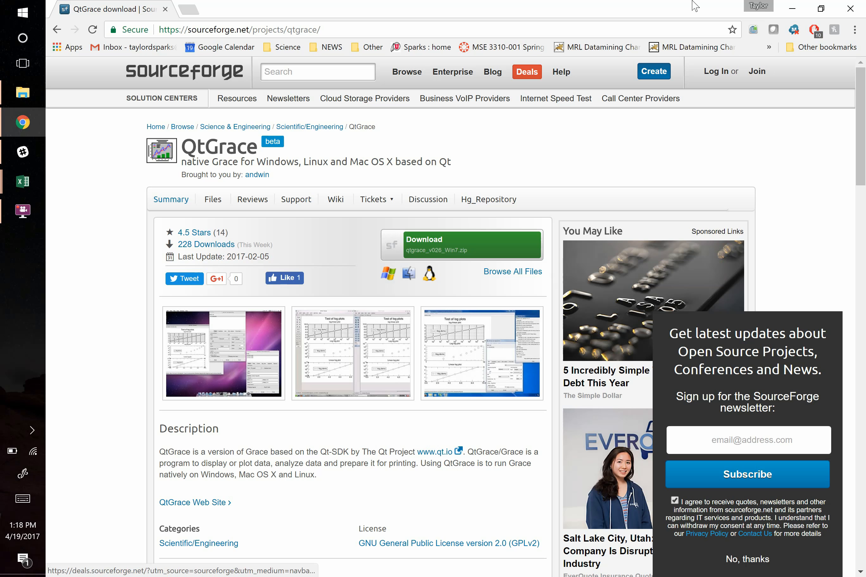
left_click(851, 8)
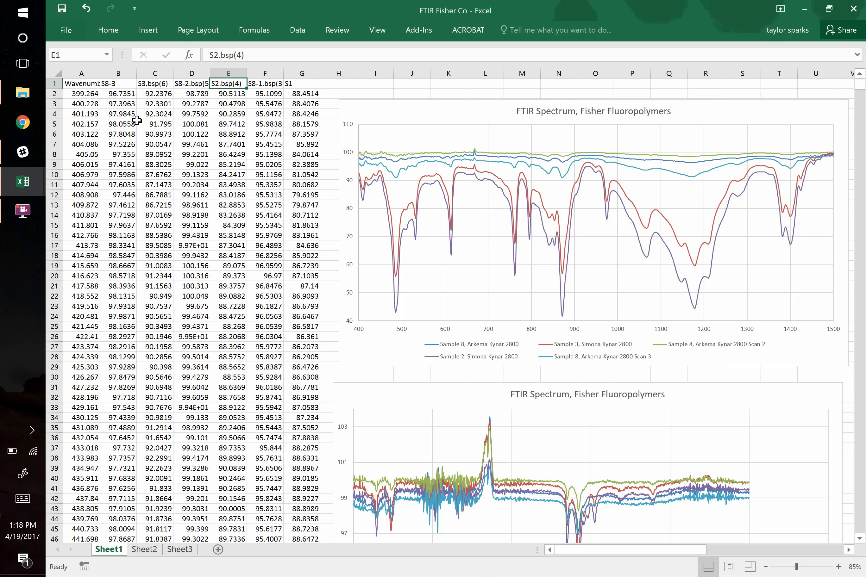
Open a new blank Notepad document
left_click_drag(137, 120, 268, 246)
left_click(266, 245)
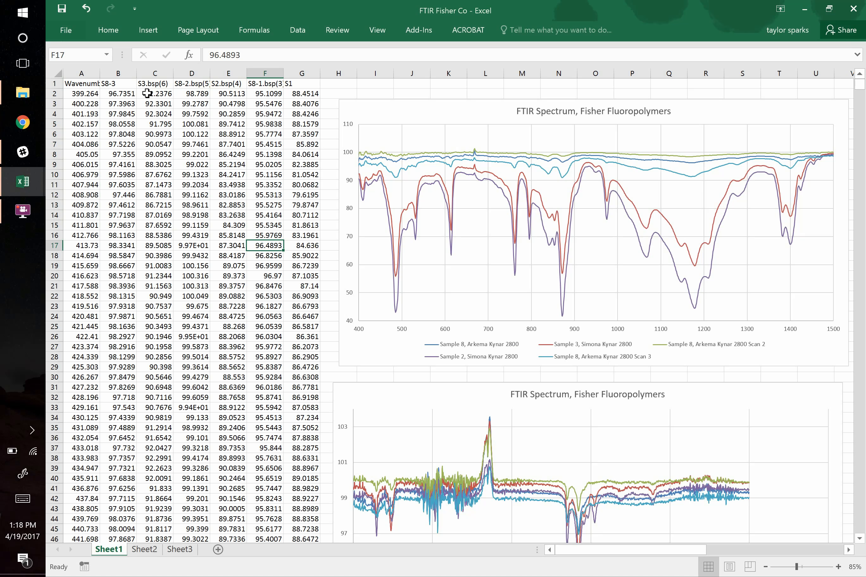
key("super")
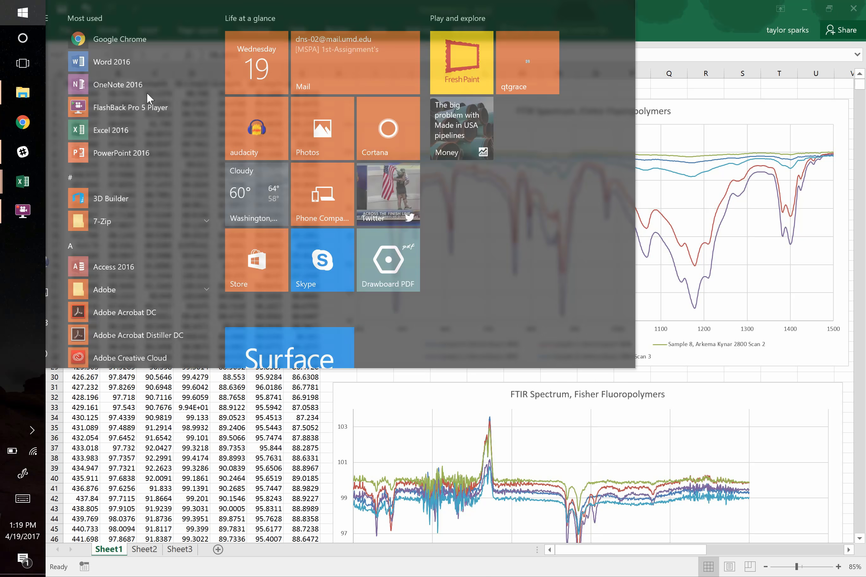
type("notepad")
key("Return")
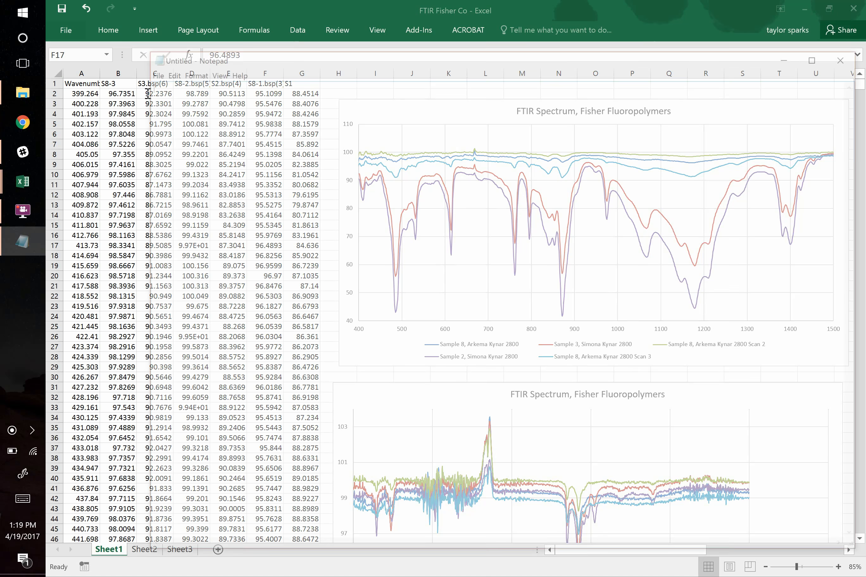
Copy the full Wavenumber and S8-3 columns, headers included, from Sheet1 of the Excel workbook into the blank Notepad document
left_click(91, 93)
left_click_drag(91, 83, 109, 540)
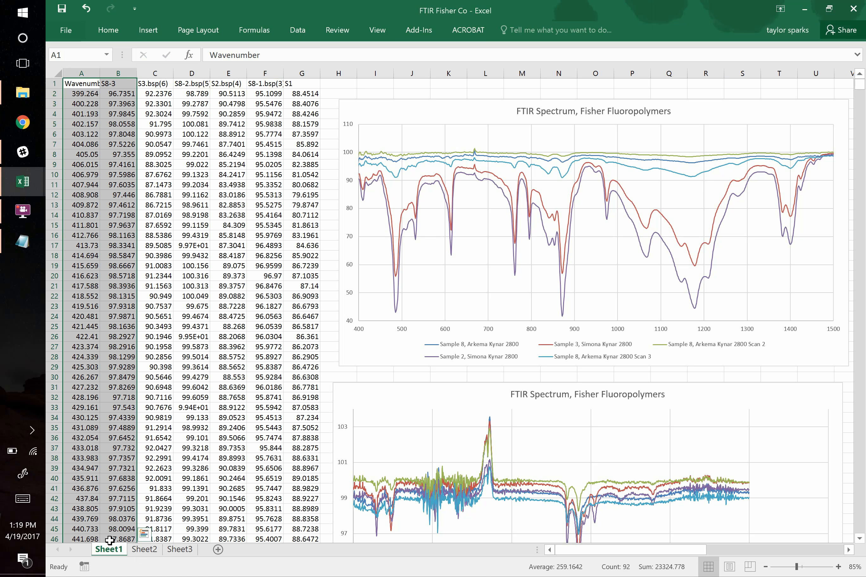
key("ctrl+shift+Down")
key("ctrl+c")
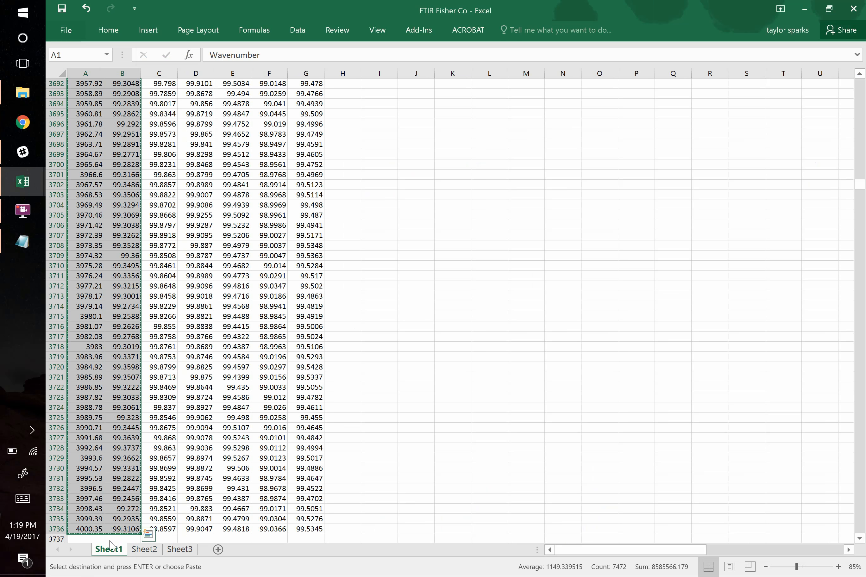
key("alt+Tab")
key("ctrl+v")
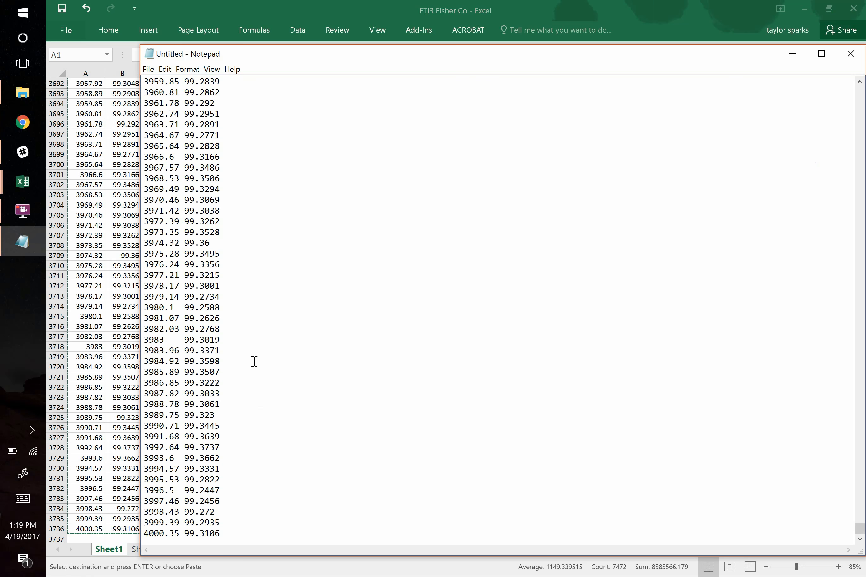
Save the pasted text as test.dat in the Downloads folder
scroll(253, 361, "up", 20)
scroll(253, 361, "up", 20)
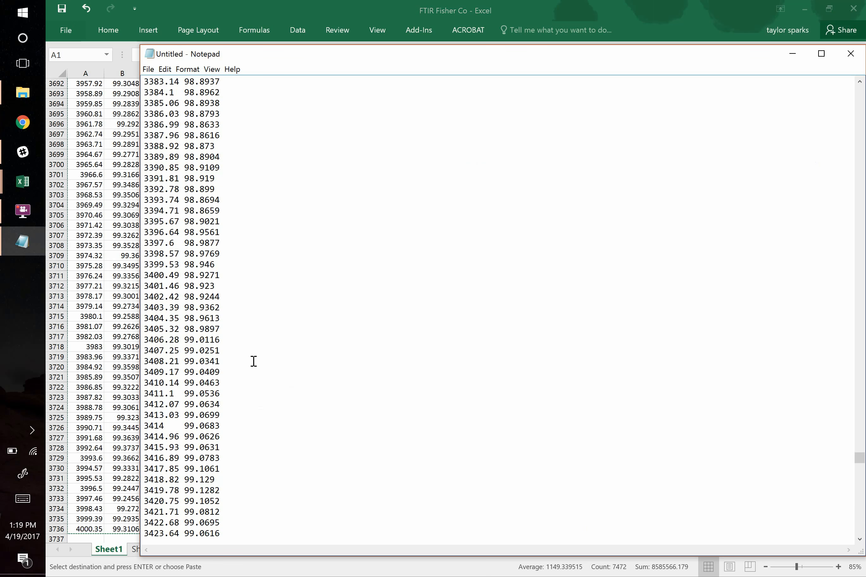
left_click(148, 69)
left_click(129, 118)
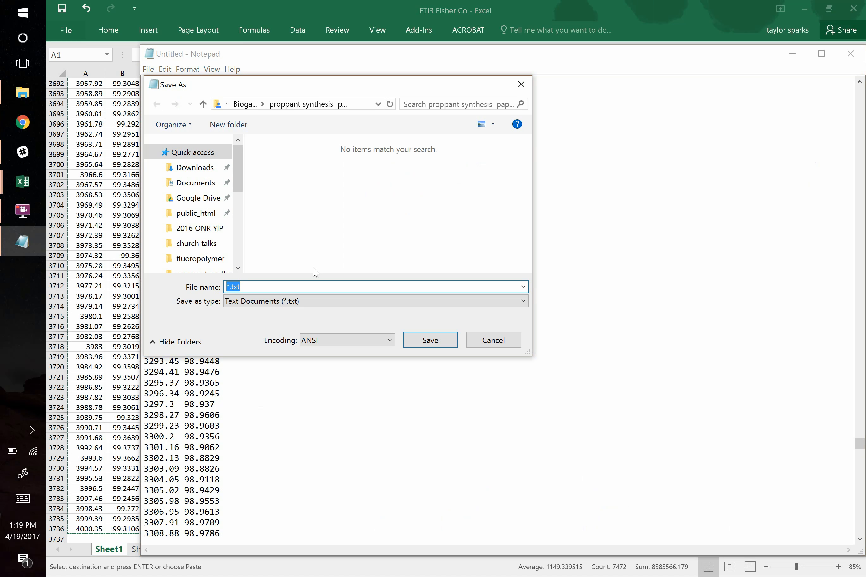
left_click(211, 169)
double_click(351, 289)
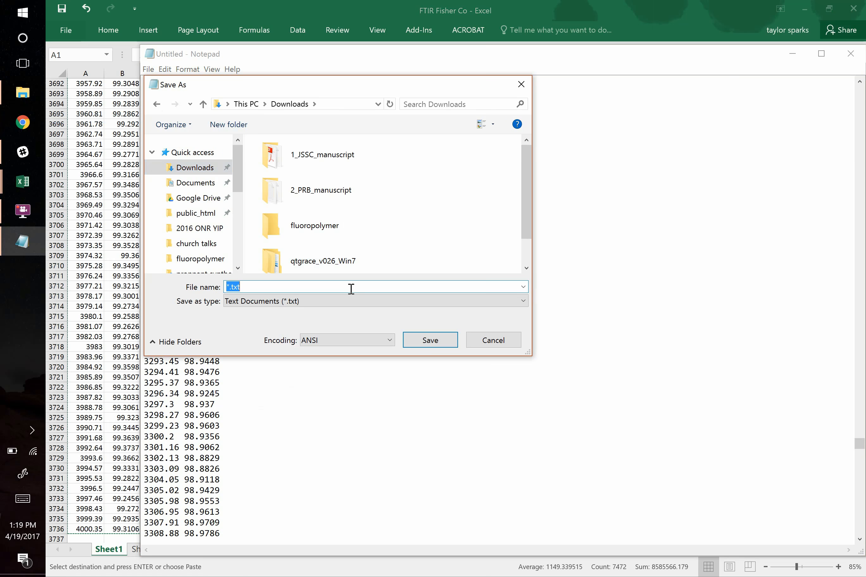
type("test.dat")
key("Return")
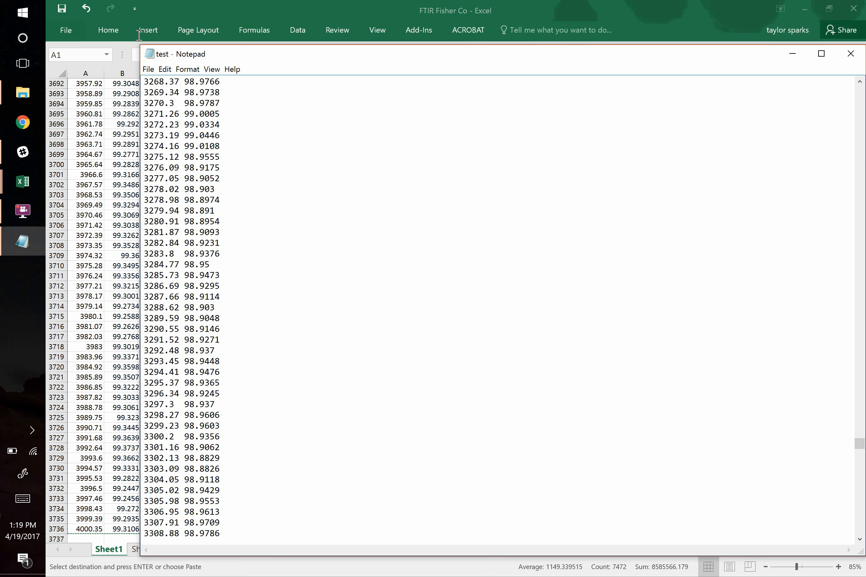
Launch QtGrace
left_click(22, 13)
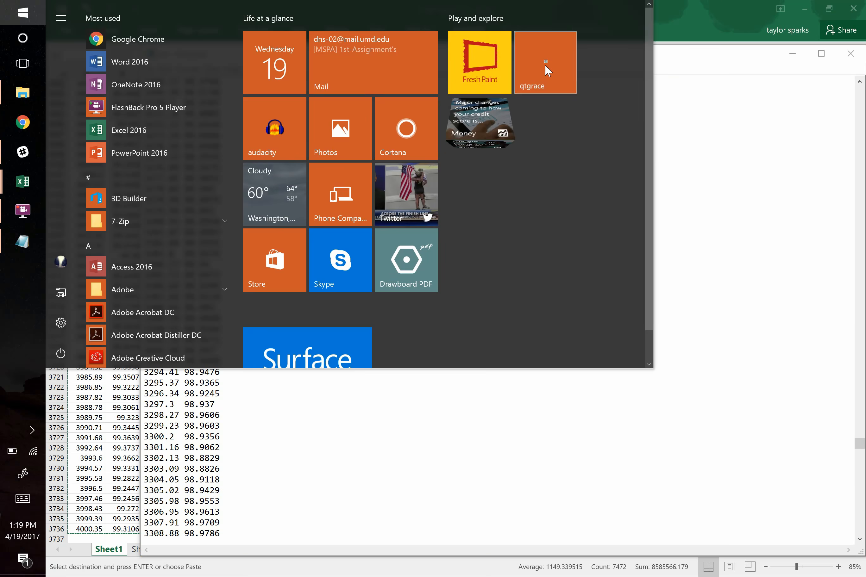
left_click(547, 70)
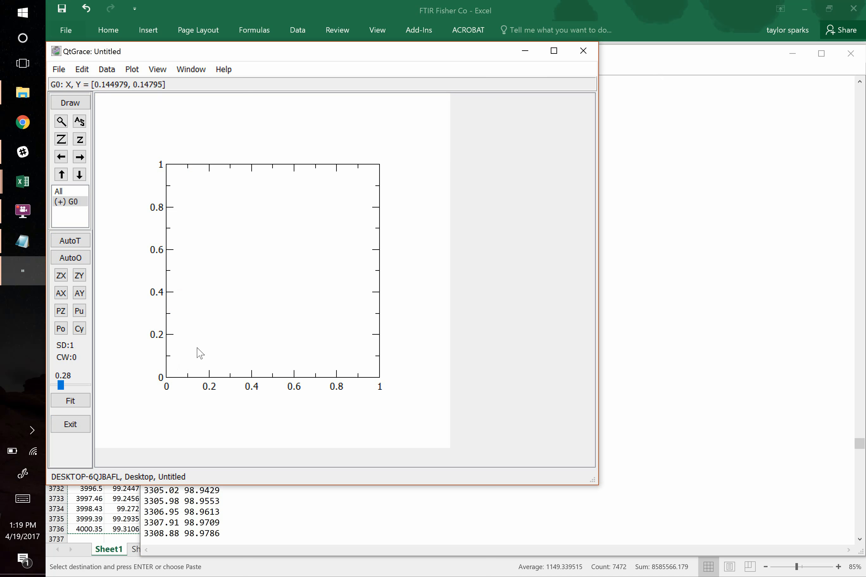
Examine the symbol colour palette in the graph's Set Appearance dialog and close the dialog
double_click(254, 257)
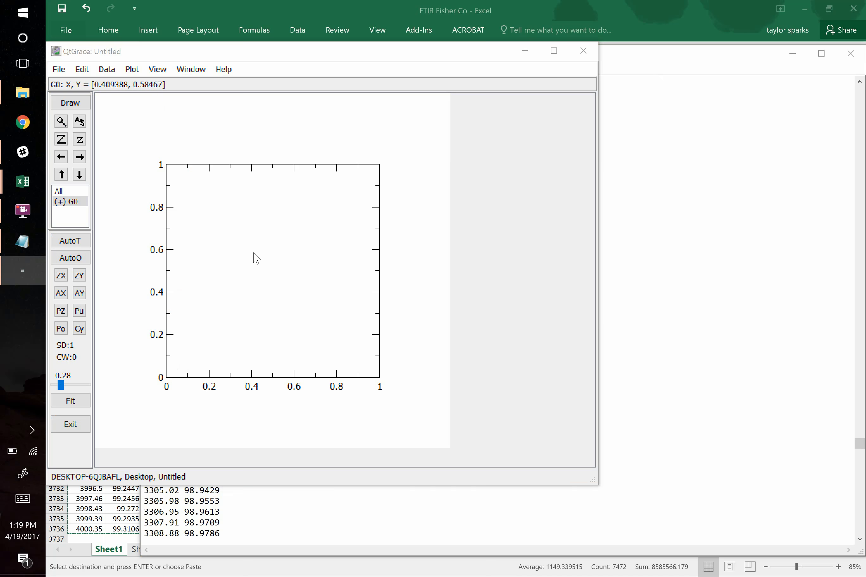
left_click(305, 388)
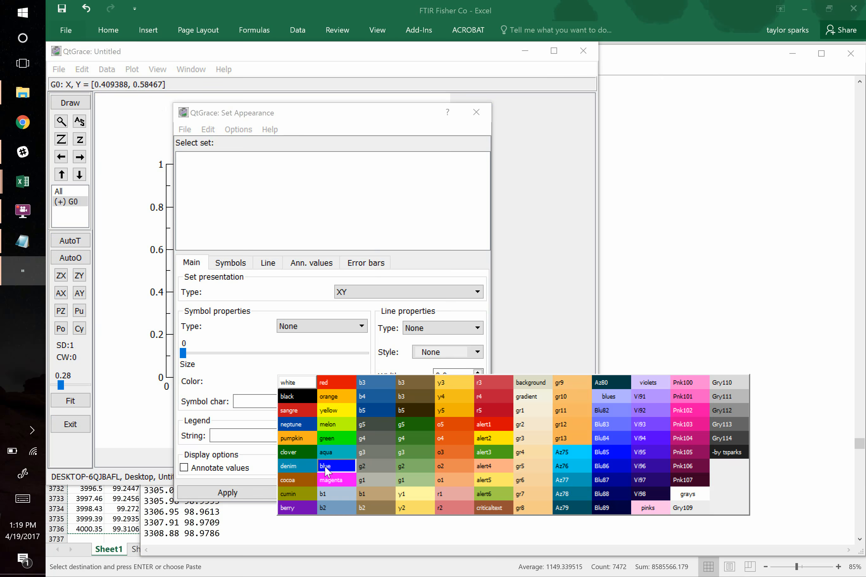
key("Escape")
key("Escape")
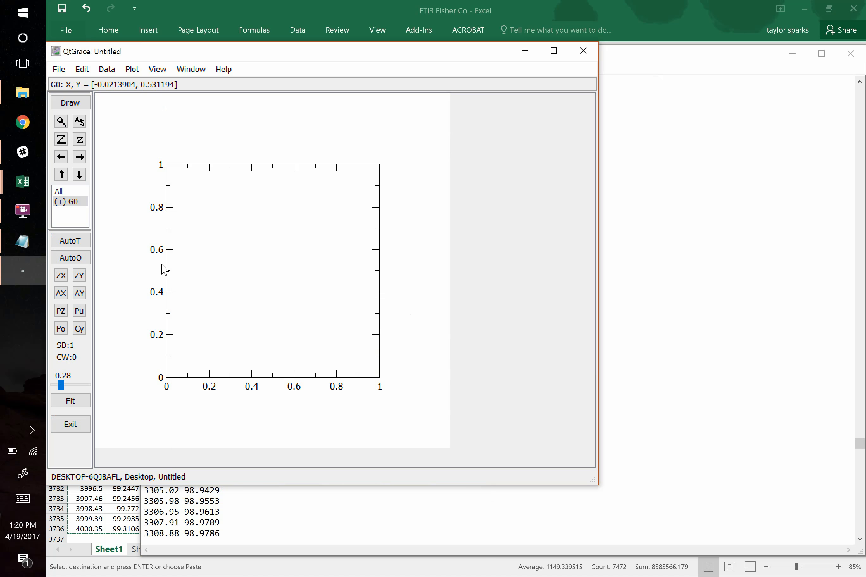
Start an ASCII data import and choose test.dat from the Downloads folder as the file to read
left_click(114, 70)
mouse_move(126, 139)
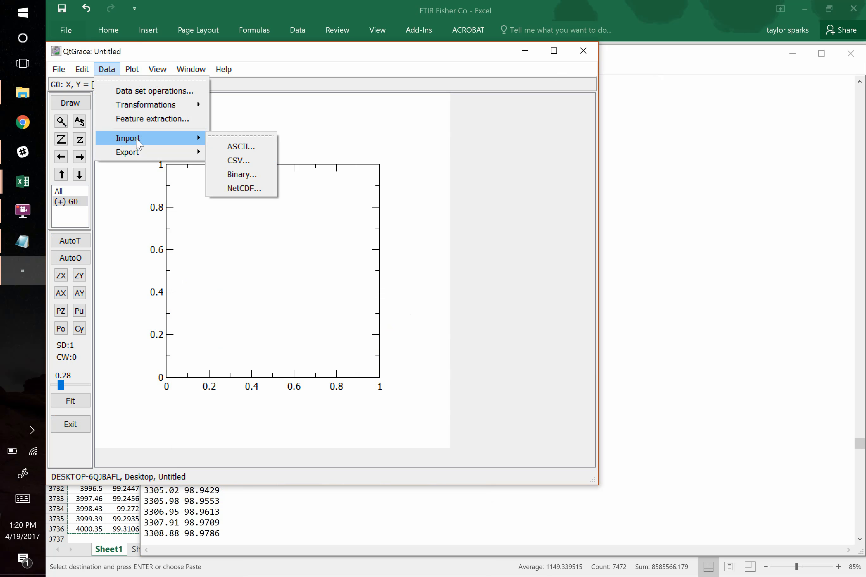
left_click(233, 161)
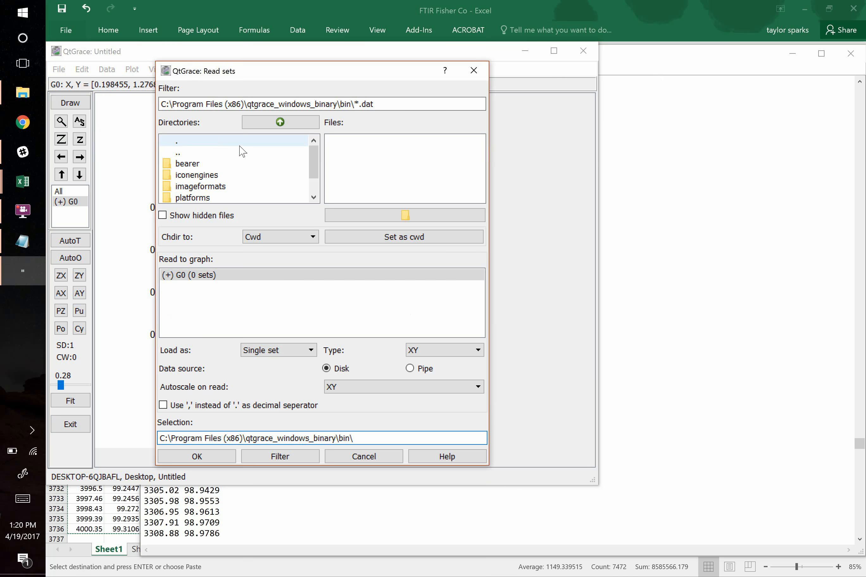
left_click(364, 214)
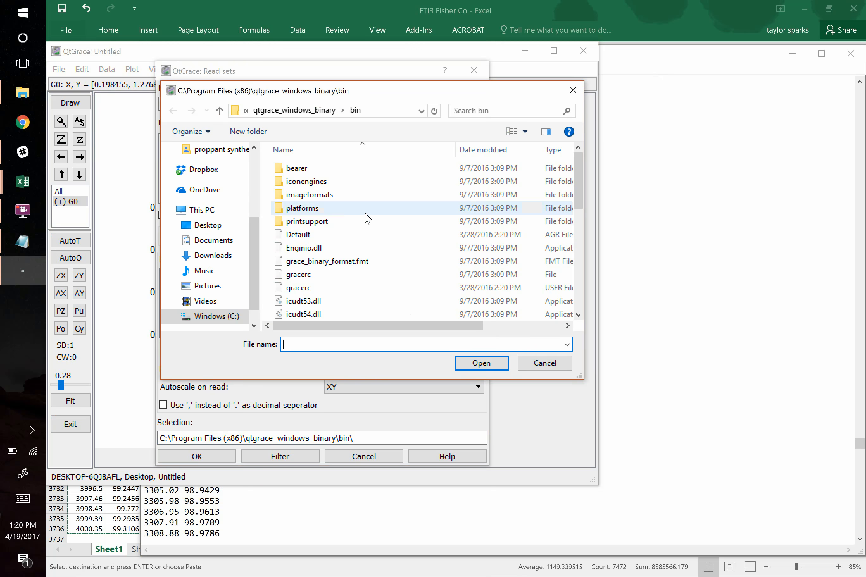
scroll(228, 194, "up", 5)
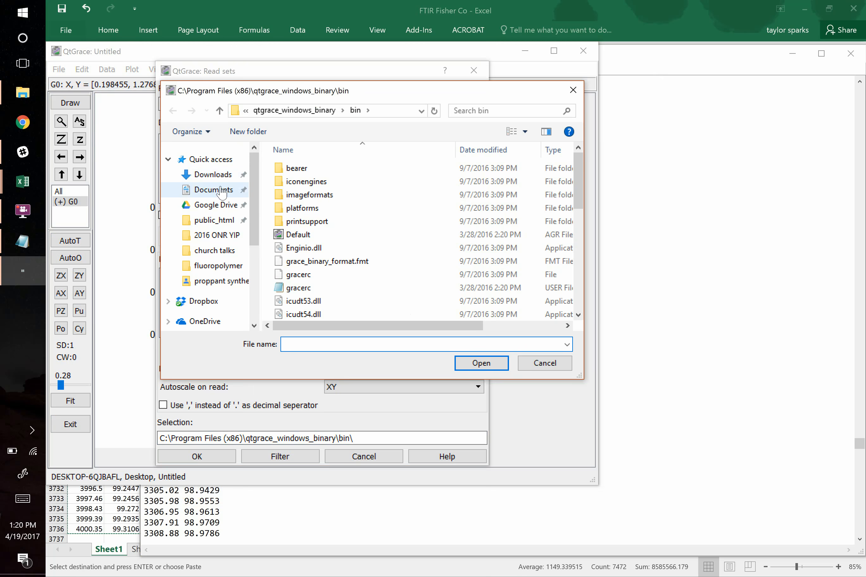
left_click(221, 175)
scroll(349, 262, "down", 5)
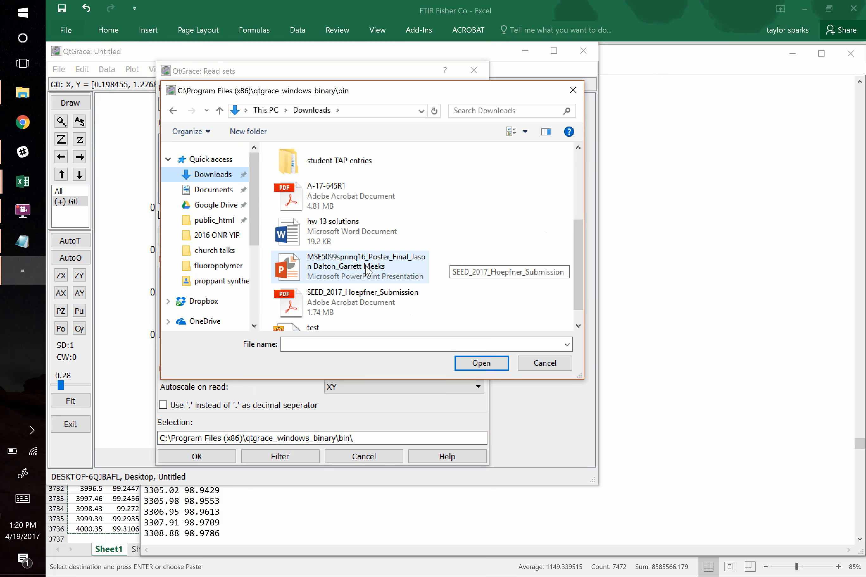
left_click(323, 320)
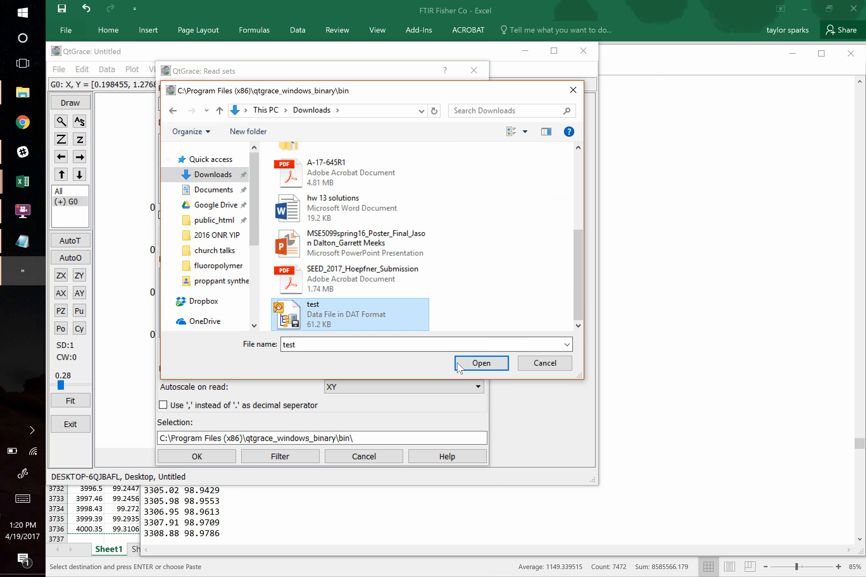
left_click(473, 363)
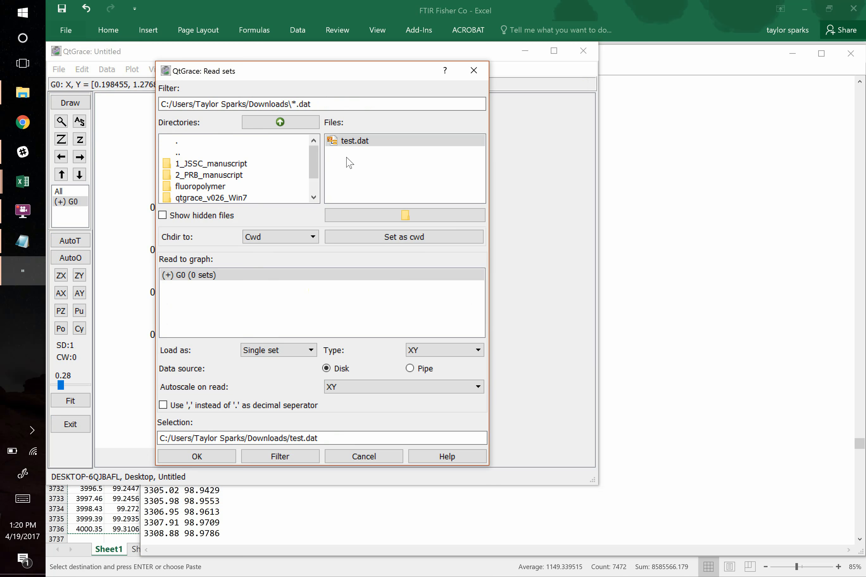
Try to read test.dat into graph G0 as a single XY set
left_click(358, 142)
double_click(360, 146)
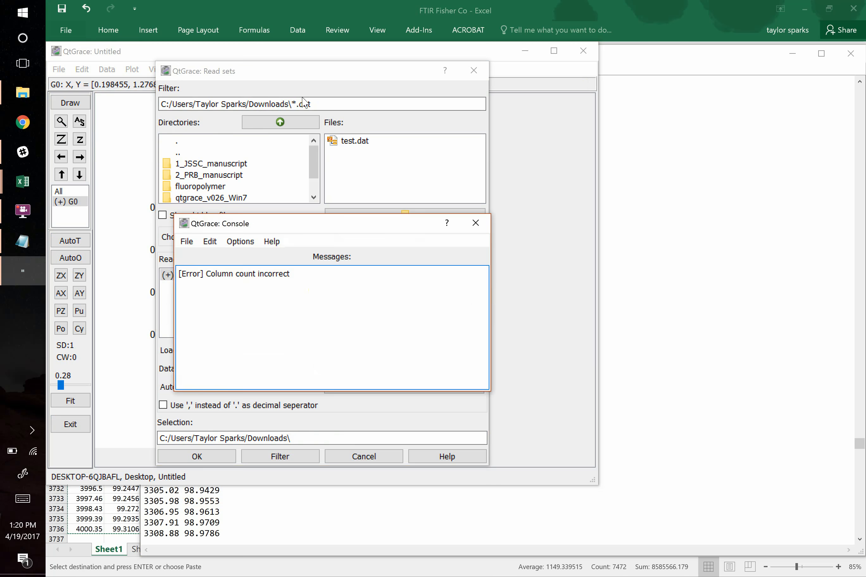
left_click(475, 223)
left_click_drag(299, 74, 542, 93)
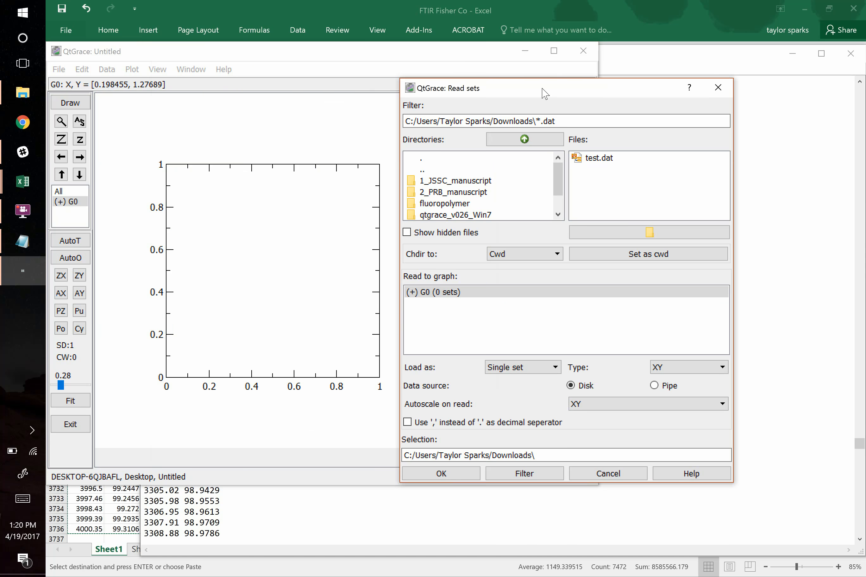
Switch to the test file in Notepad and delete its header line "Wavenumber S8-3", including the line break
key("alt+Tab")
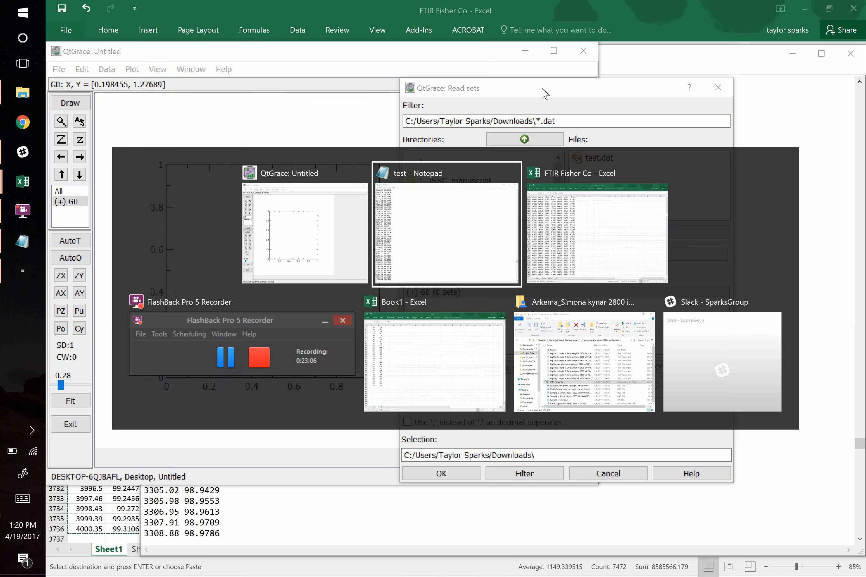
scroll(780, 285, "up", 20)
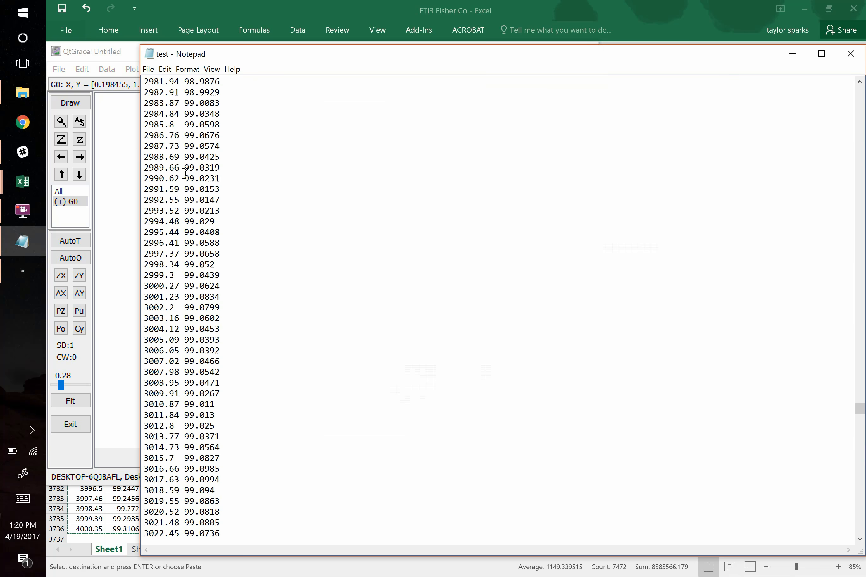
left_click_drag(859, 401, 856, 96)
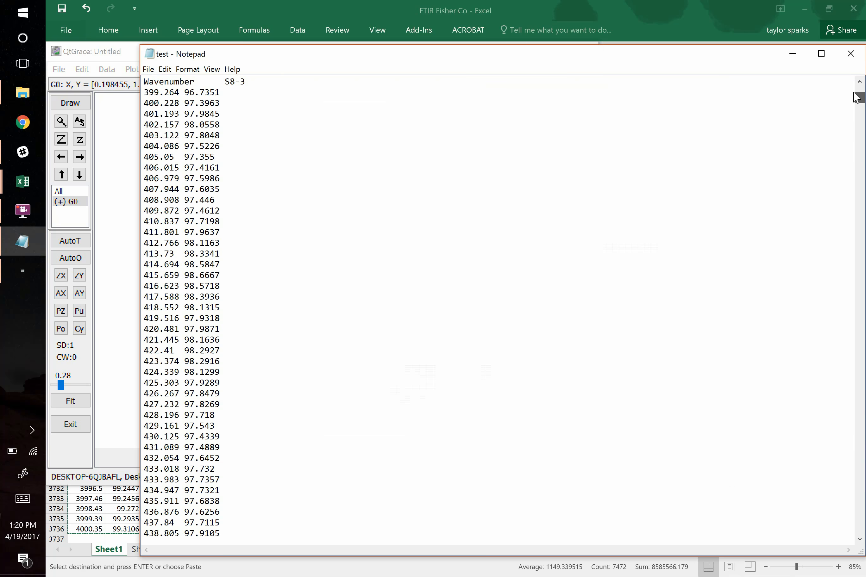
left_click_drag(310, 81, 130, 78)
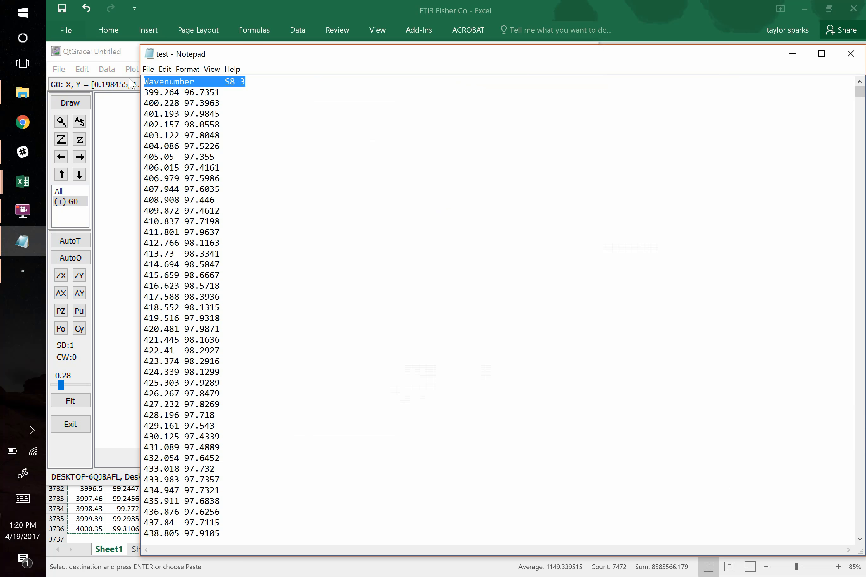
key("Delete")
key("Delete")
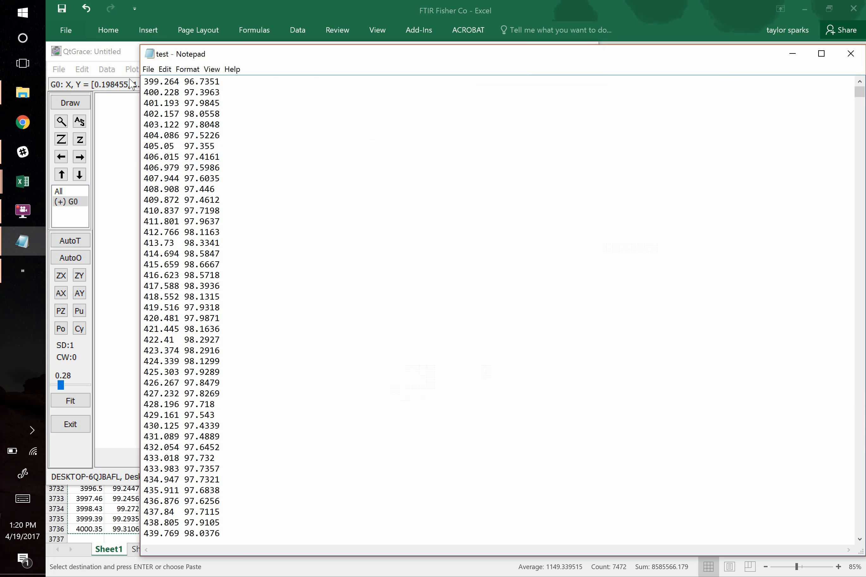
Save the edited test file in Notepad and close it
left_click(149, 69)
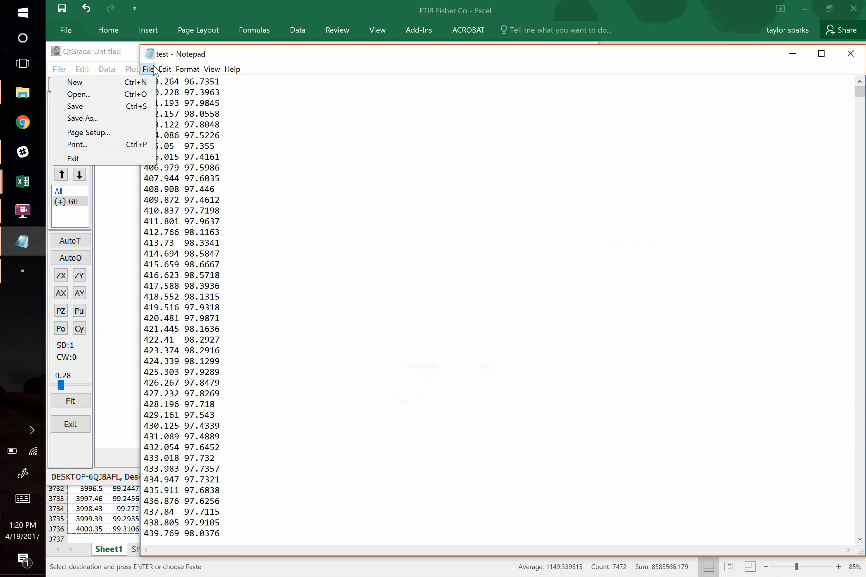
left_click(127, 107)
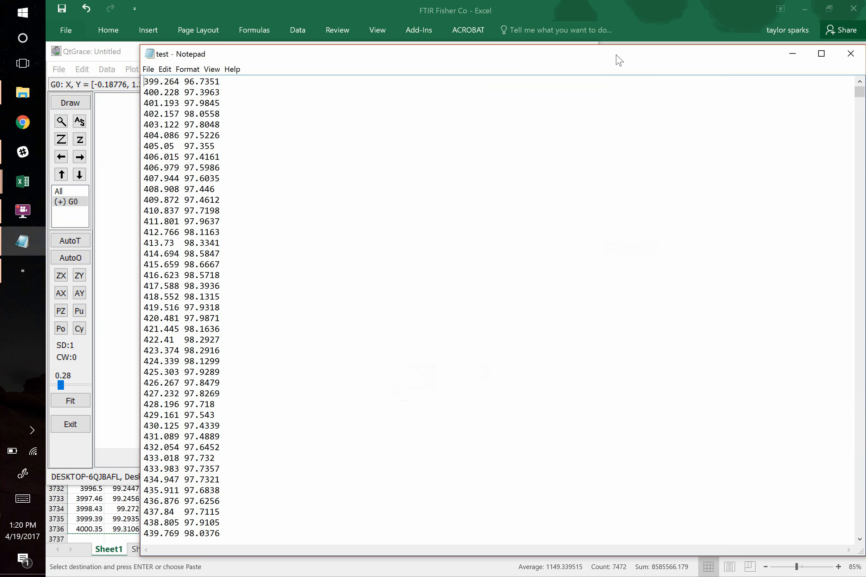
left_click(853, 54)
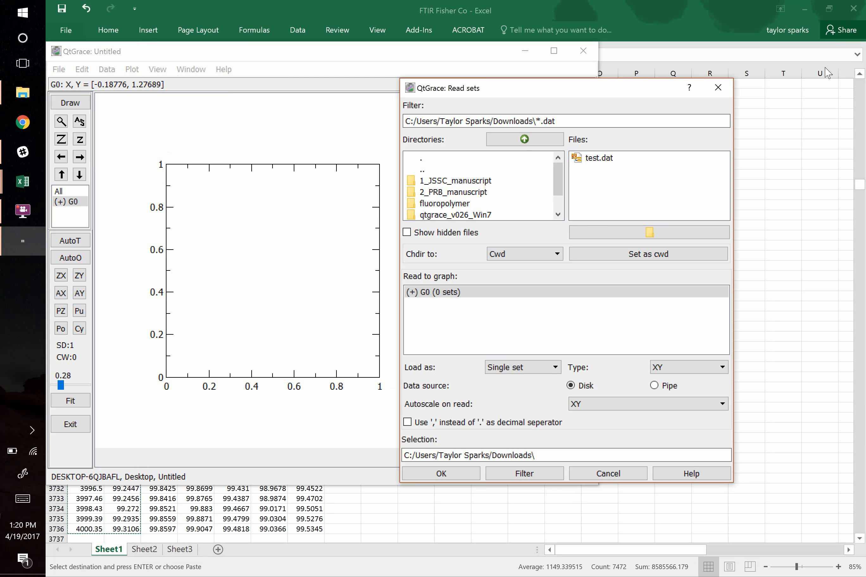
Read test.dat into graph G0 as a single XY set, then close the message console and the import dialog
double_click(611, 160)
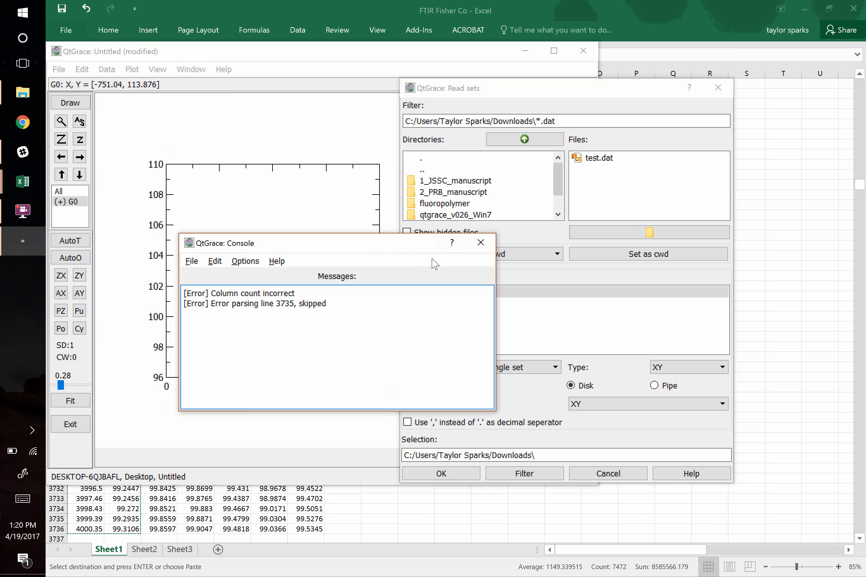
left_click_drag(407, 248, 635, 293)
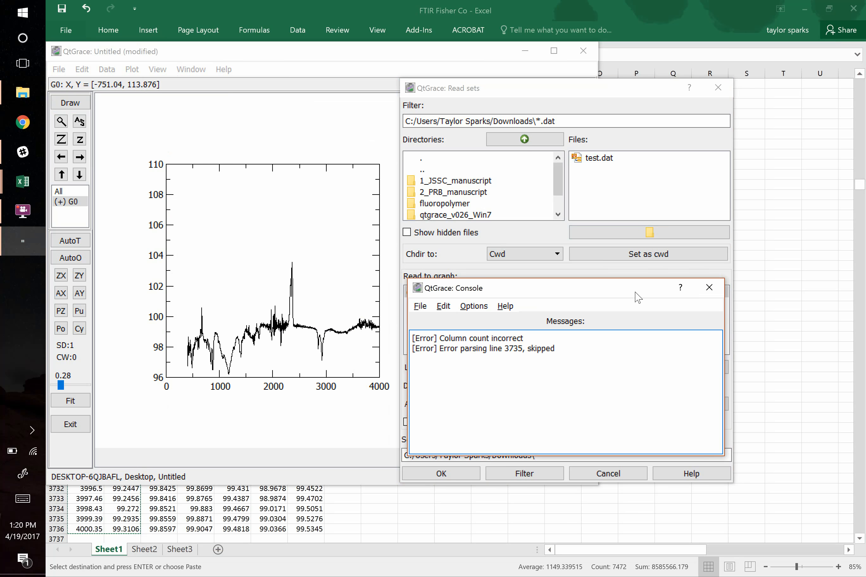
left_click(710, 289)
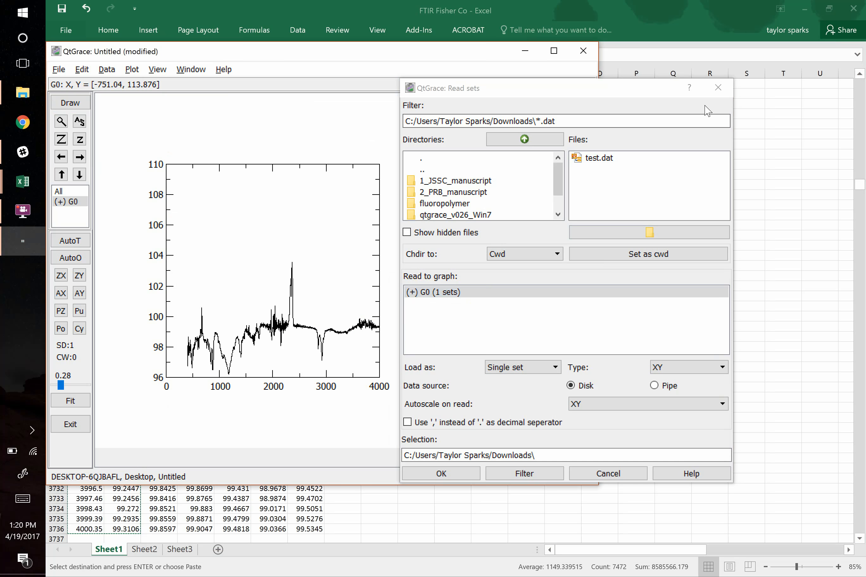
left_click(718, 88)
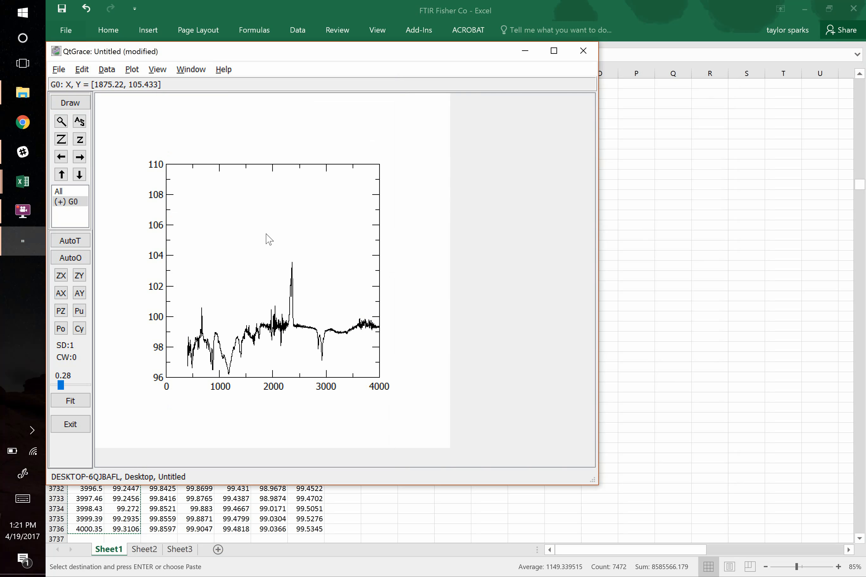
Hide the spectrum set G0.S0 through the Set Appearance dialog and close the dialog
double_click(266, 234)
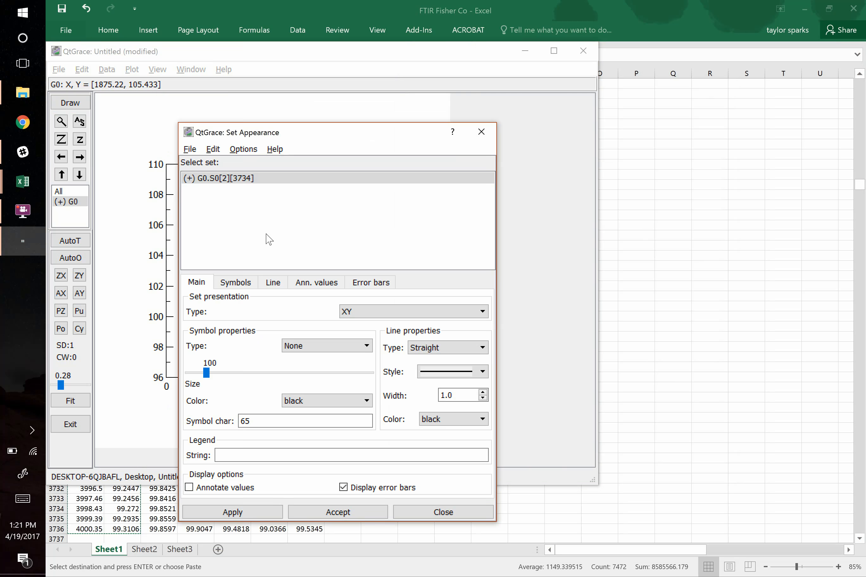
left_click(234, 179)
right_click(234, 180)
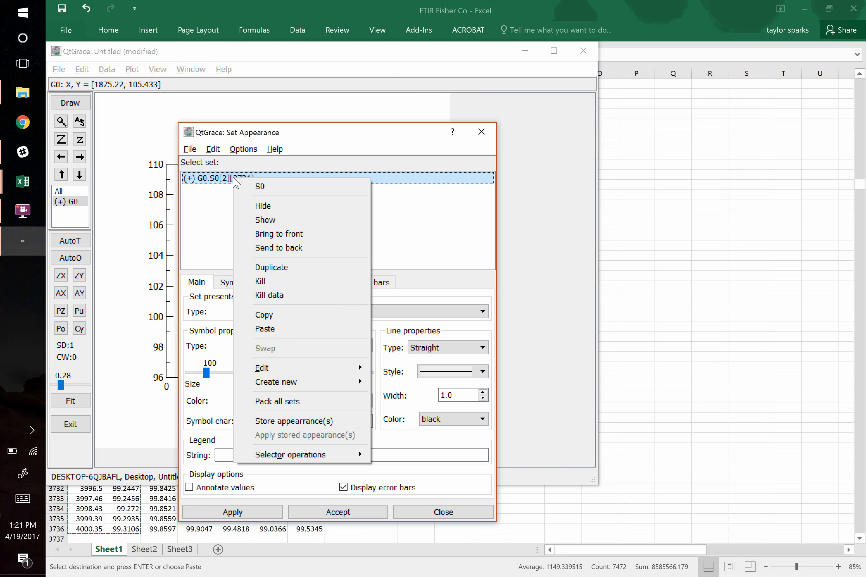
left_click(258, 205)
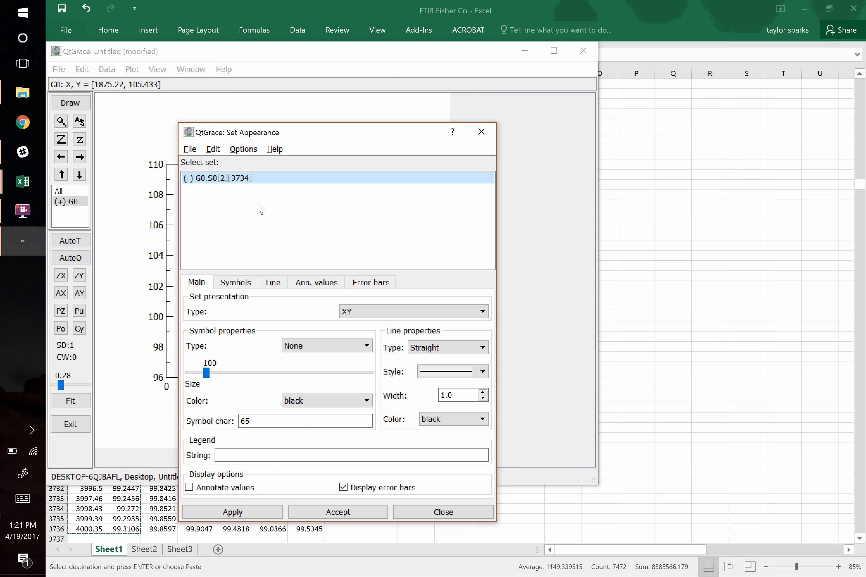
left_click(481, 131)
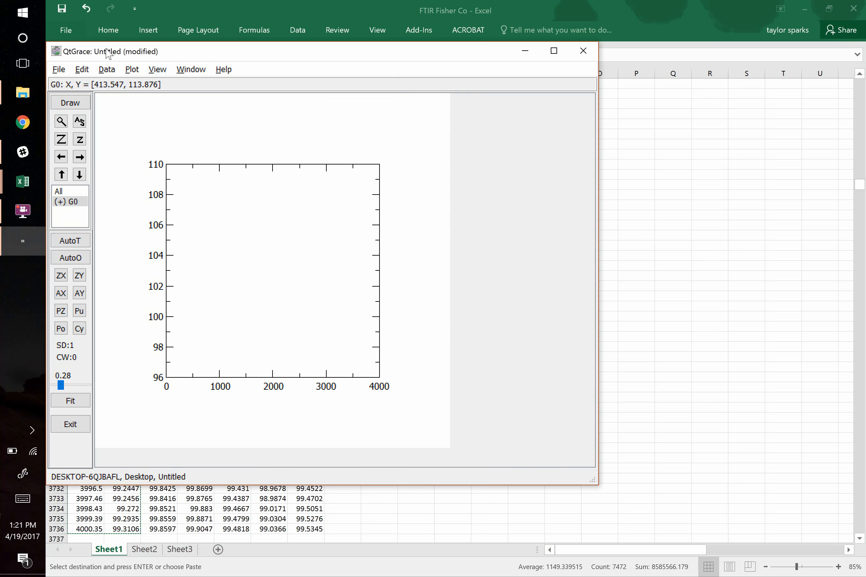
Start another ASCII data import and choose data.dat from the proppant synthesis paper folder
left_click(106, 70)
mouse_move(138, 144)
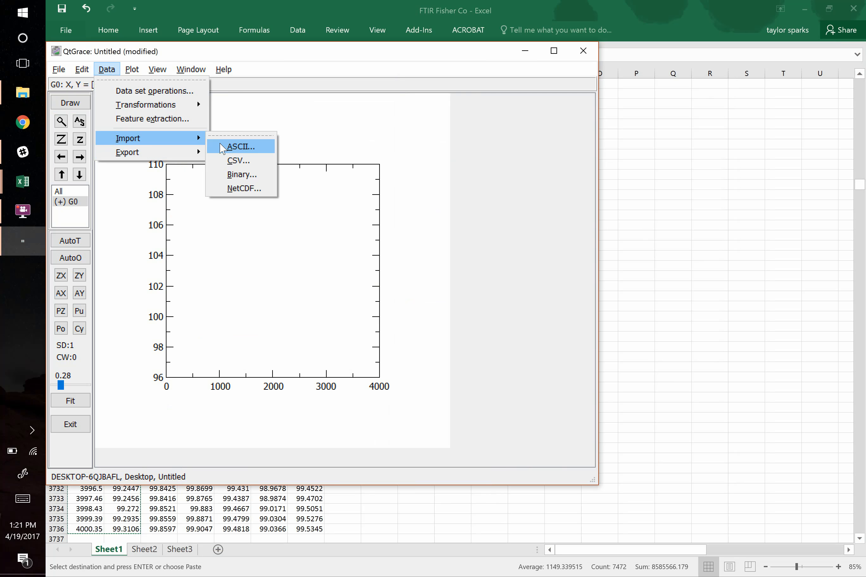
left_click(238, 147)
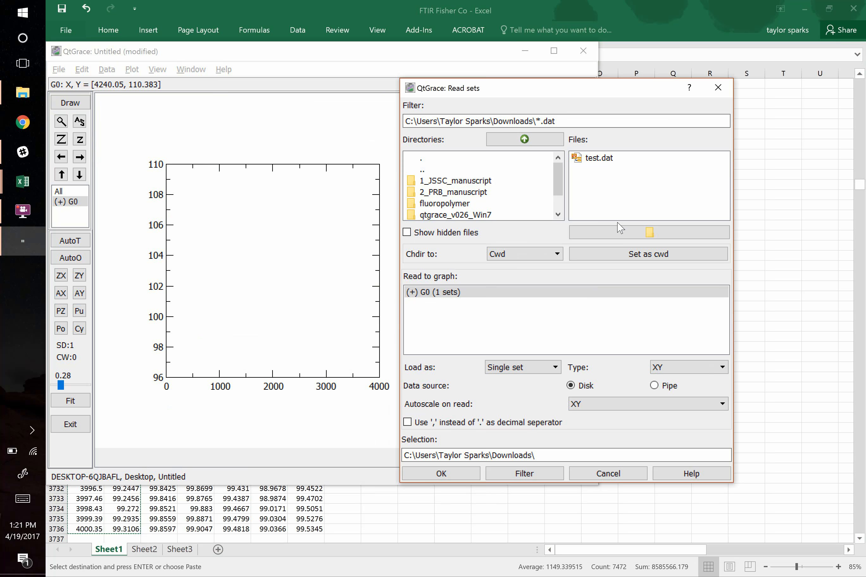
left_click(621, 232)
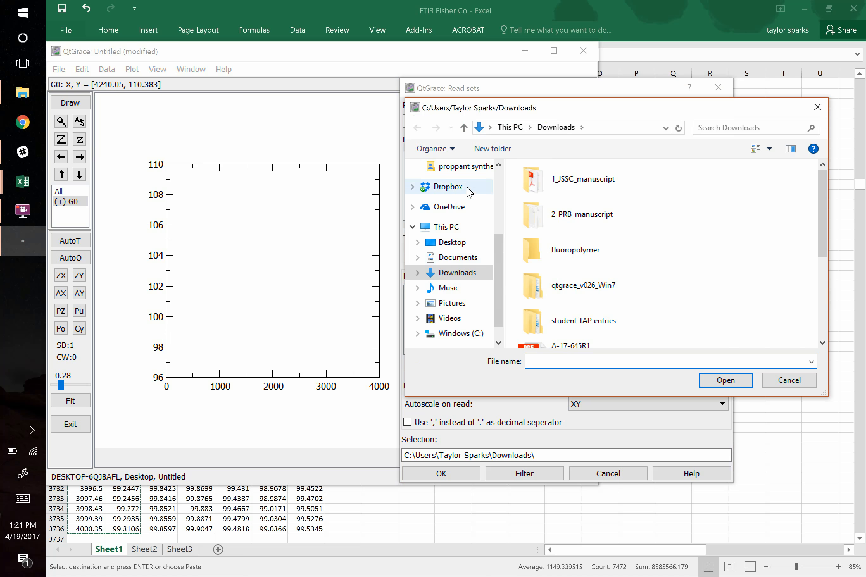
scroll(455, 200, "up", 1)
left_click(468, 214)
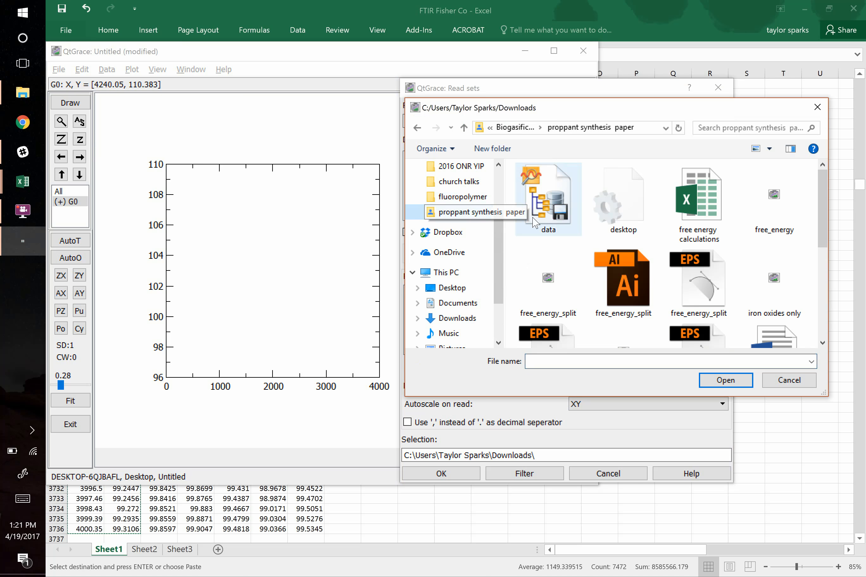
left_click(553, 214)
double_click(552, 214)
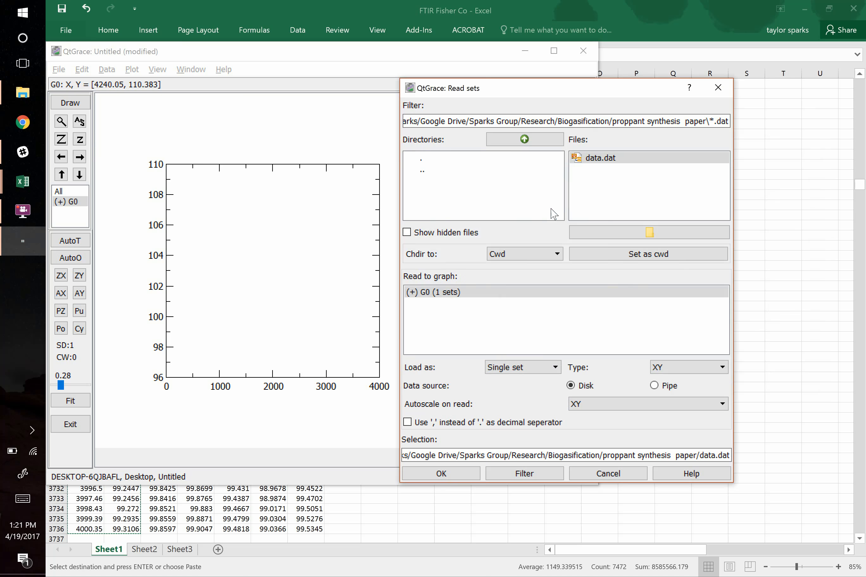
Read data.dat into graph G0 as Single set of type XY and open Set Appearance beside the plot
left_click(538, 370)
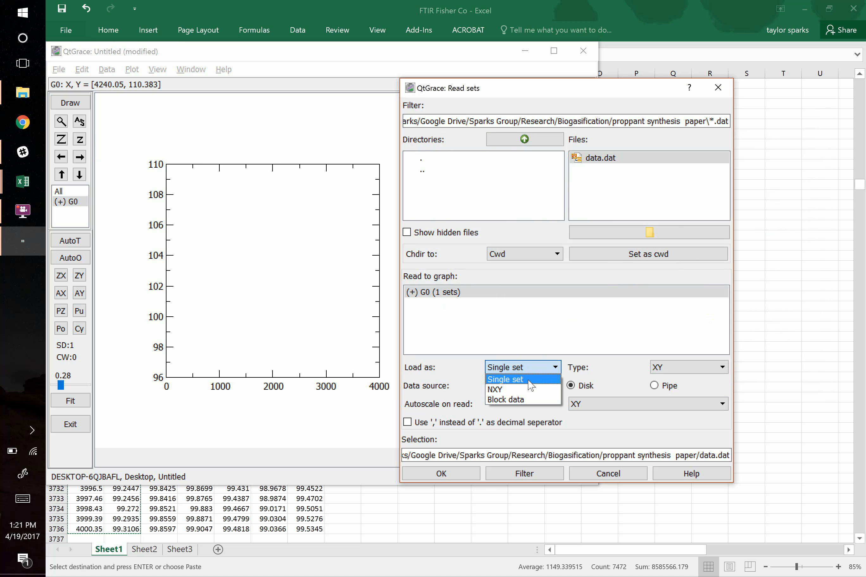
left_click(530, 385)
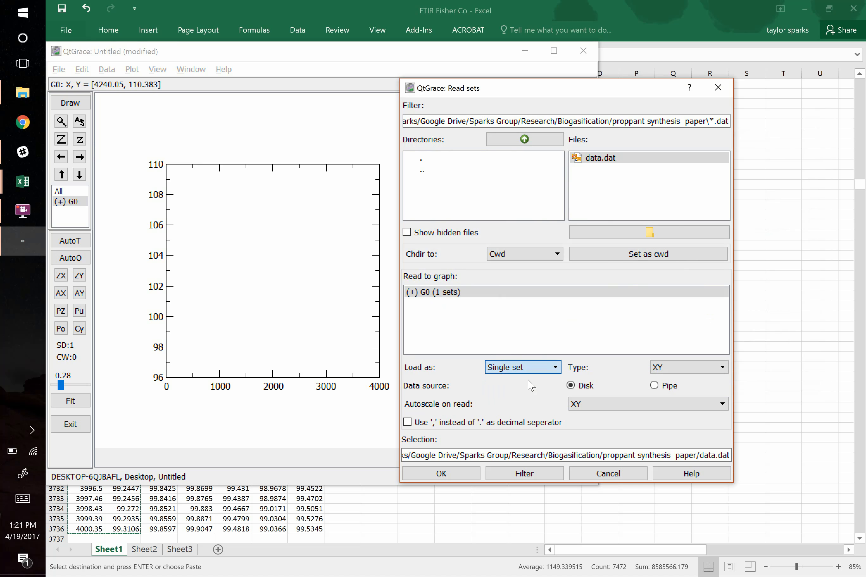
double_click(594, 162)
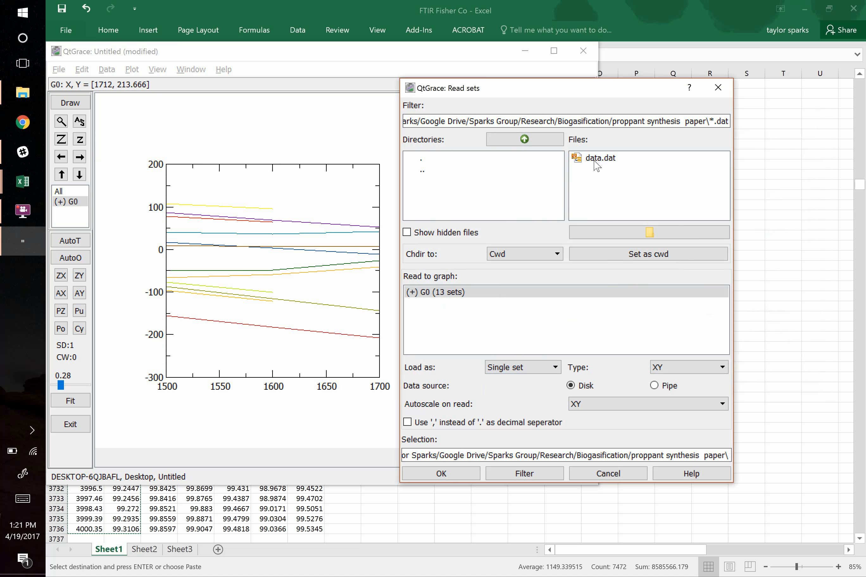
left_click(718, 88)
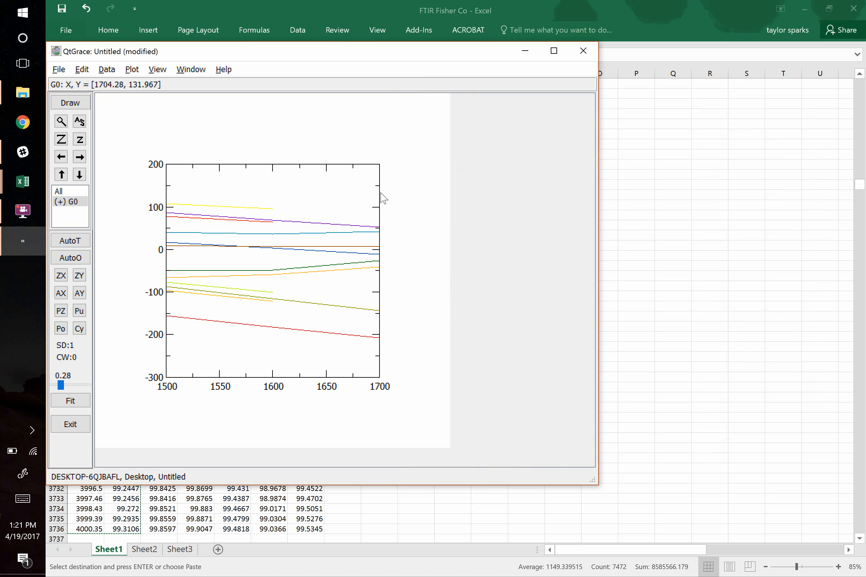
double_click(321, 197)
left_click_drag(292, 148, 598, 120)
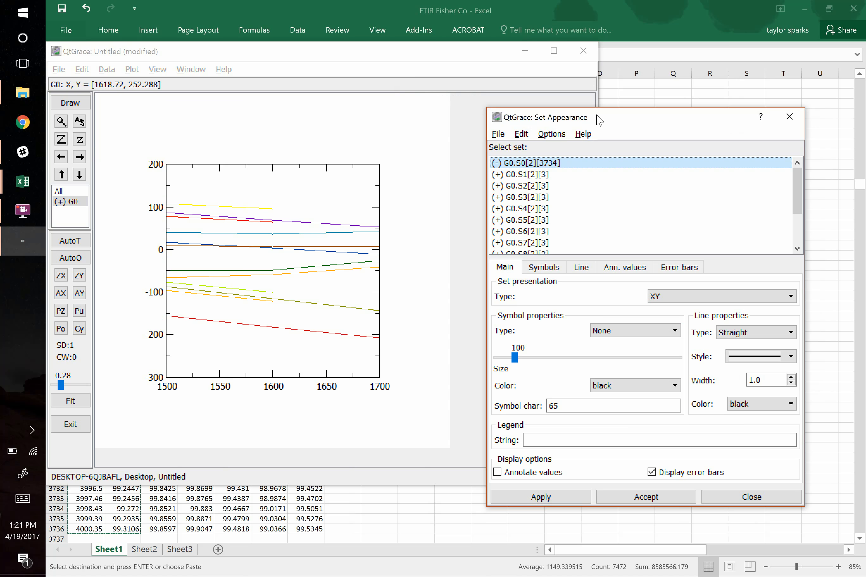
Switch to File Explorer and open the data file from the proppant synthesis paper folder in Notepad
key("alt+Tab")
key("alt+Tab")
key("alt+Tab")
key("alt+Tab")
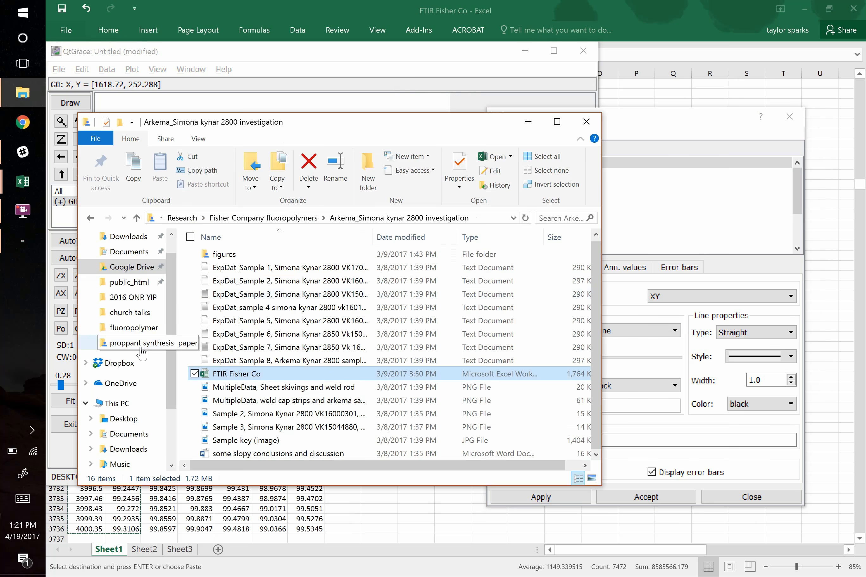
left_click(136, 342)
right_click(223, 256)
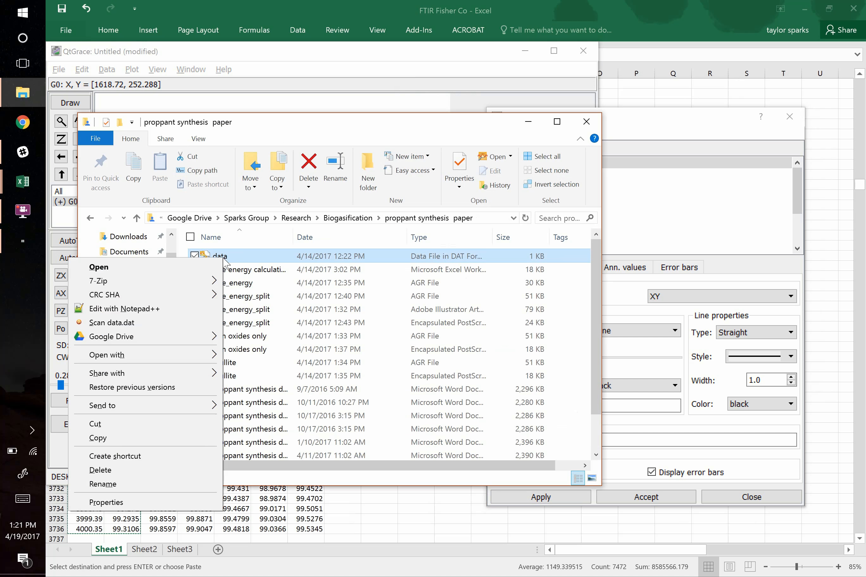
mouse_move(149, 361)
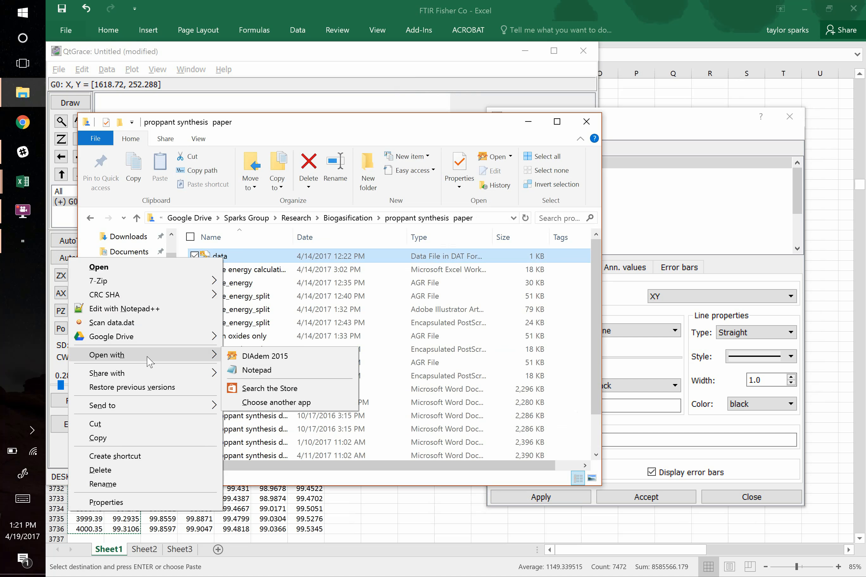
left_click(261, 372)
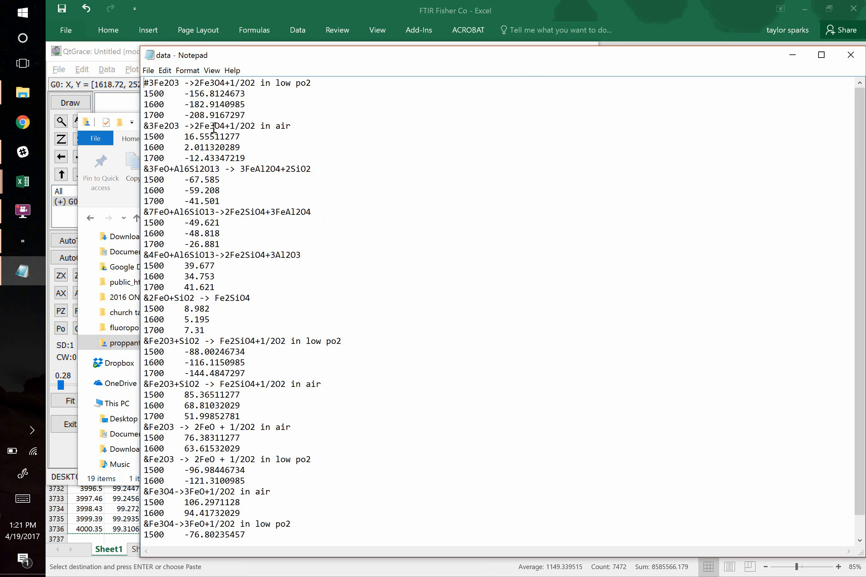
Examine the # header line and the & lines that separate the data blocks in the data file
double_click(153, 82)
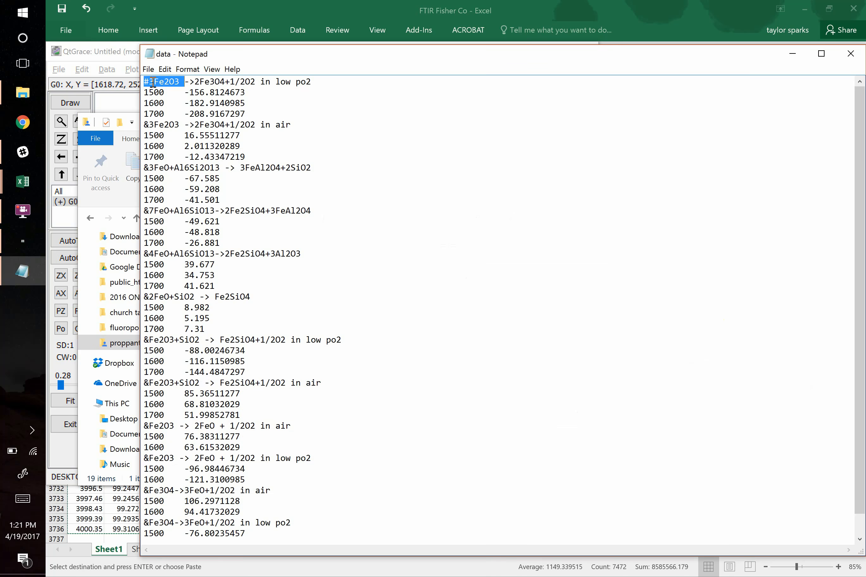
left_click(335, 84)
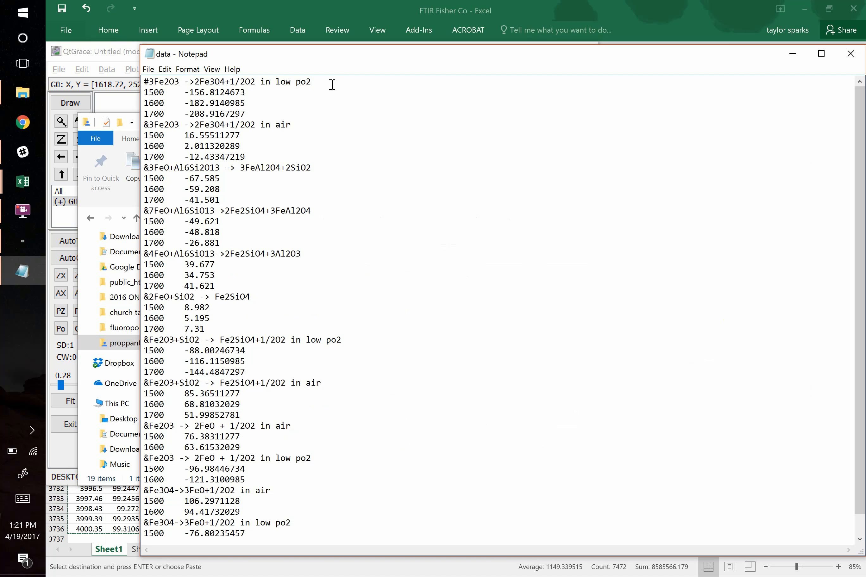
left_click_drag(332, 85, 136, 80)
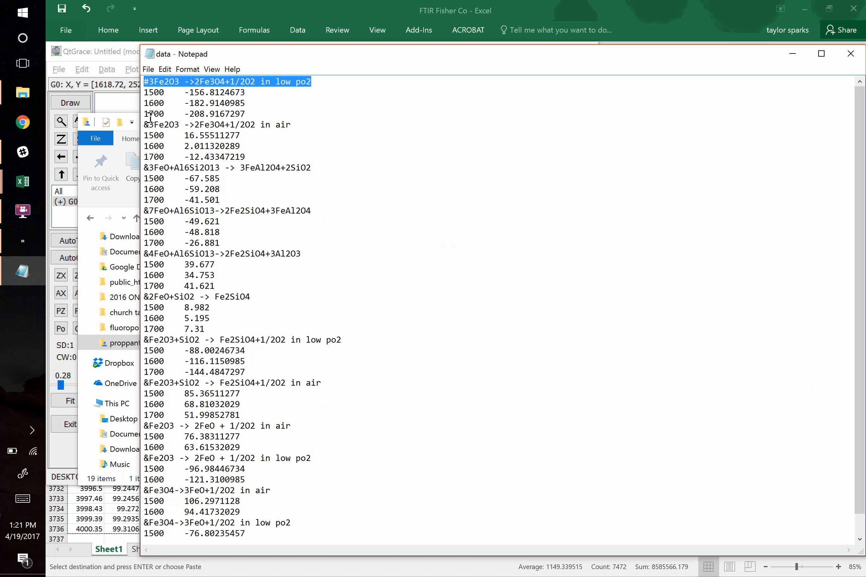
left_click_drag(149, 124, 132, 123)
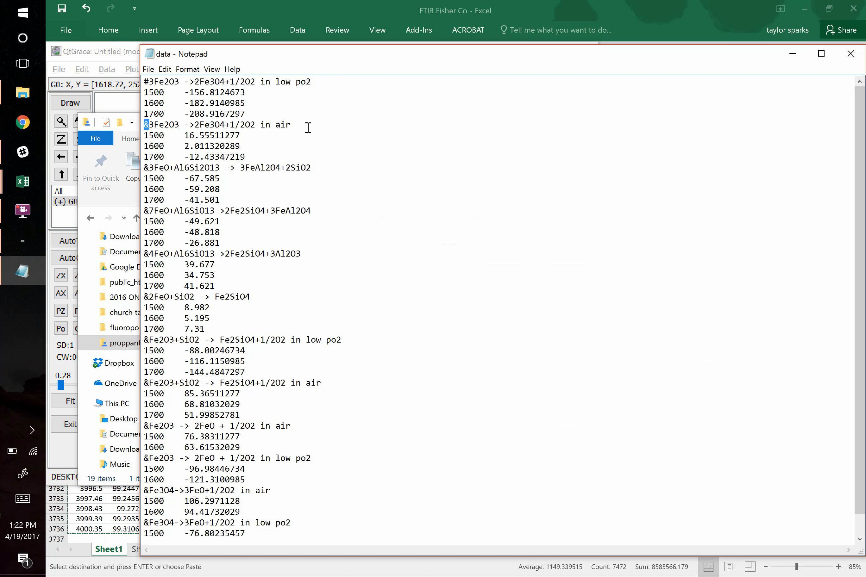
left_click_drag(308, 126, 150, 125)
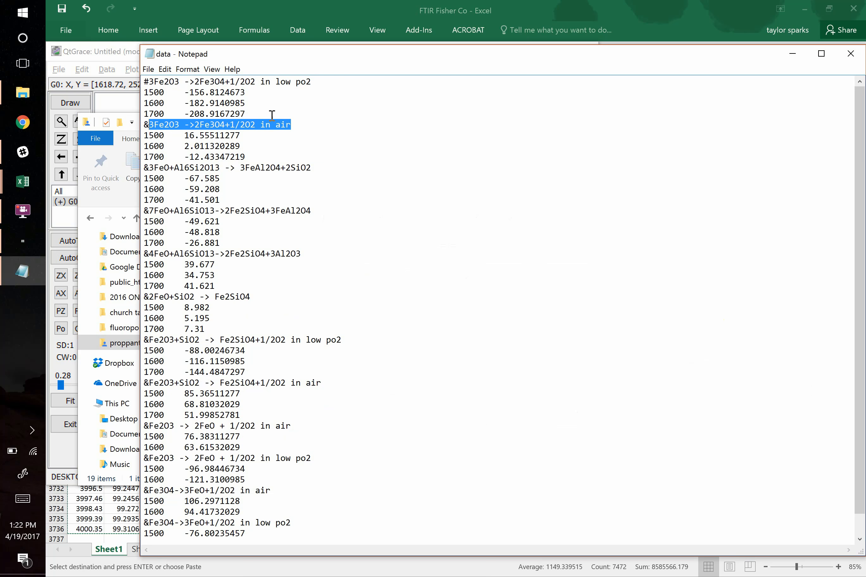
scroll(300, 285, "down", 1)
scroll(300, 285, "up", 1)
Switch back to QtGrace, look at the symbol colour palette in Set Appearance and close the dialog
key("alt+Tab")
key("alt+Tab")
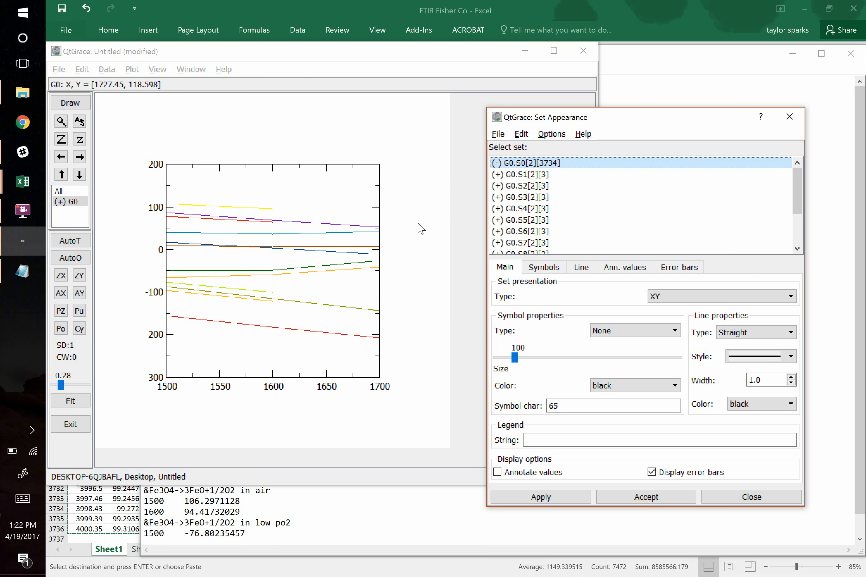
left_click(601, 387)
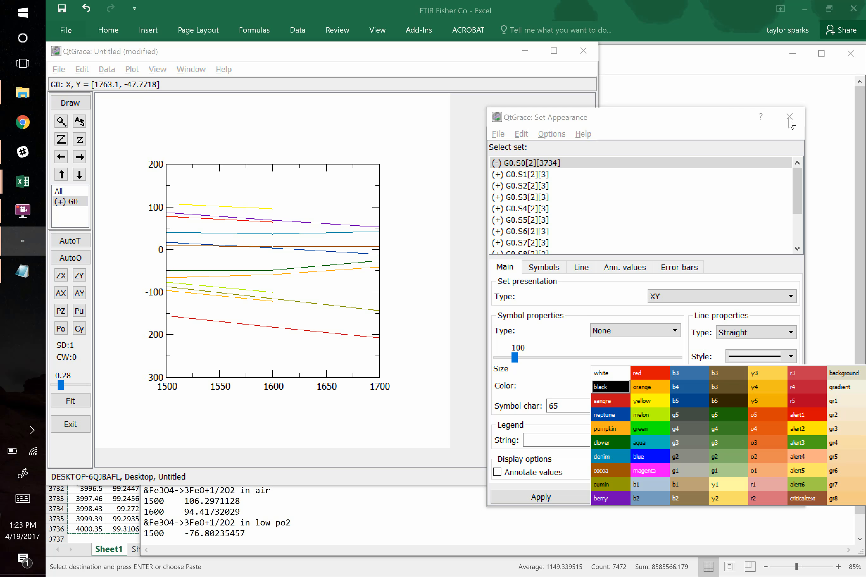
left_click(739, 171)
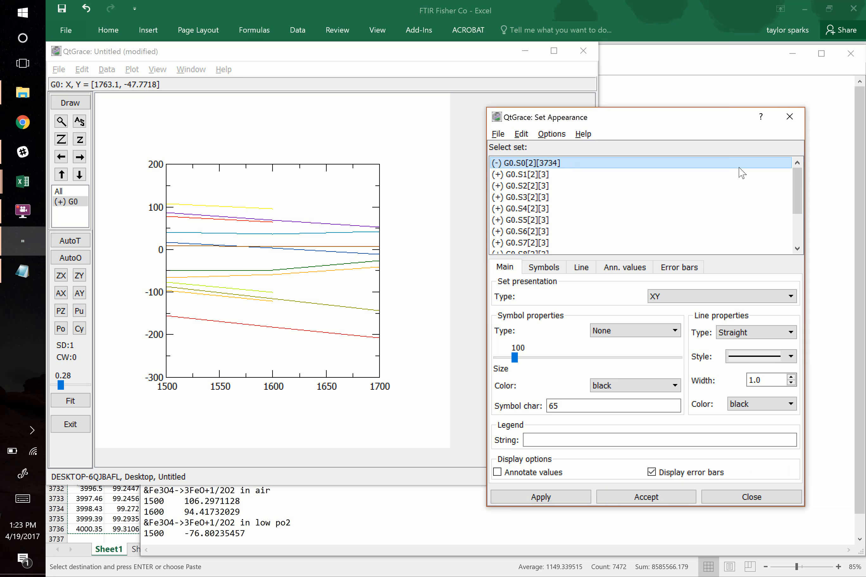
left_click(788, 118)
Switch to File Explorer, open DSC_zoom.agr from the figures folder of the Arkema_Simona kynar 2800 investigation in QtGrace and close the message console
key("alt+Tab")
key("Tab")
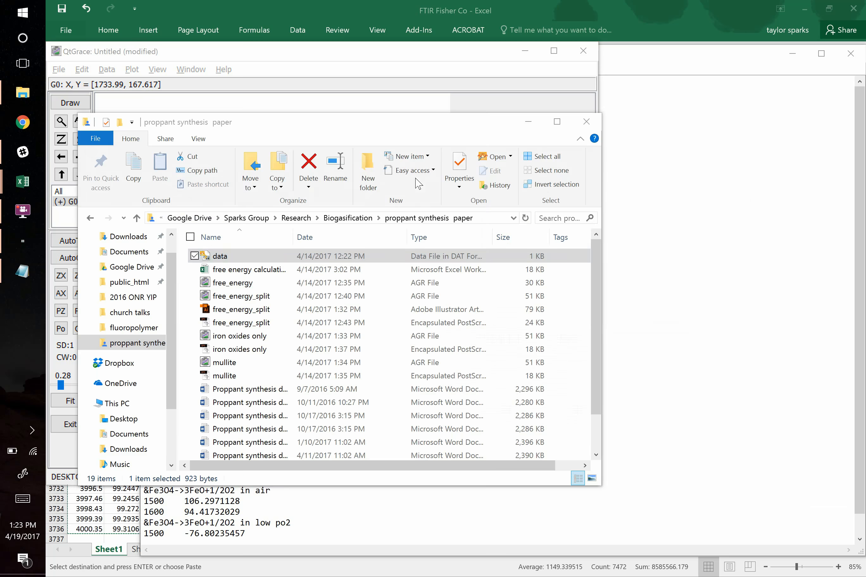
left_click(132, 343)
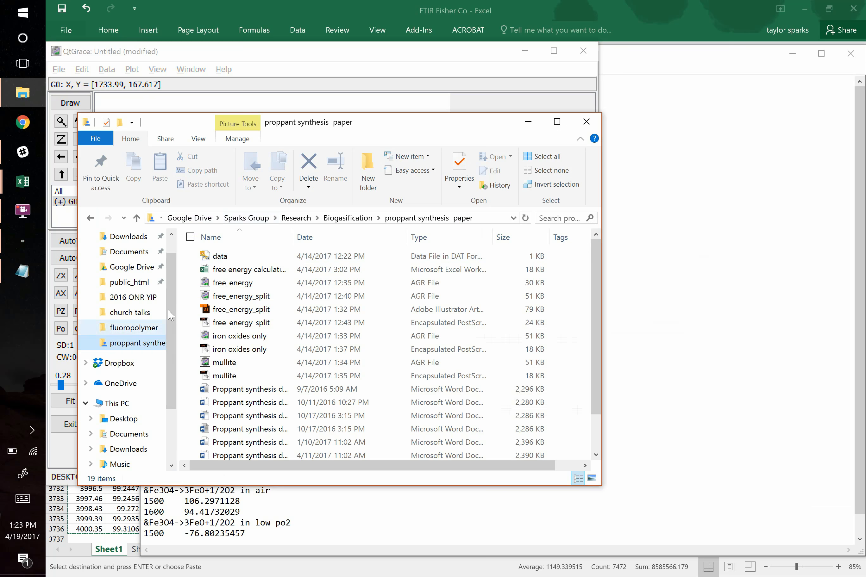
left_click(296, 217)
double_click(259, 399)
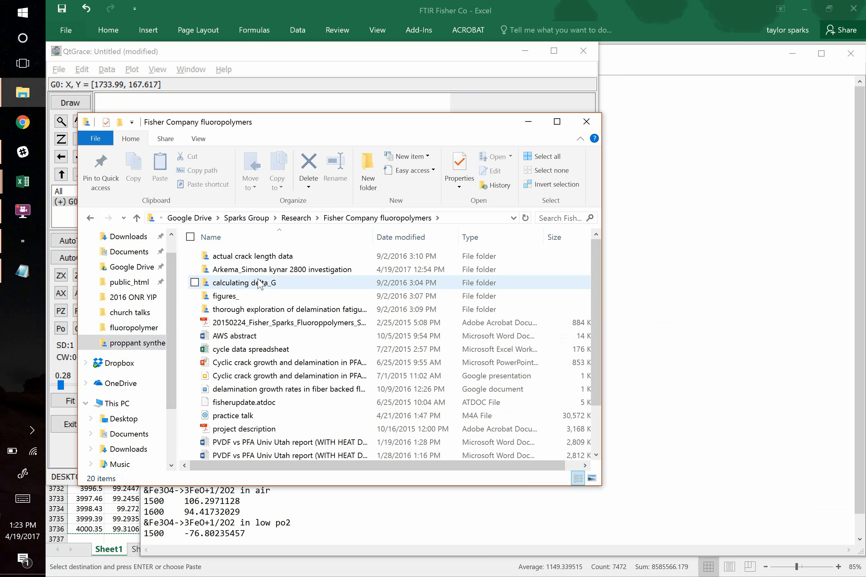
double_click(261, 269)
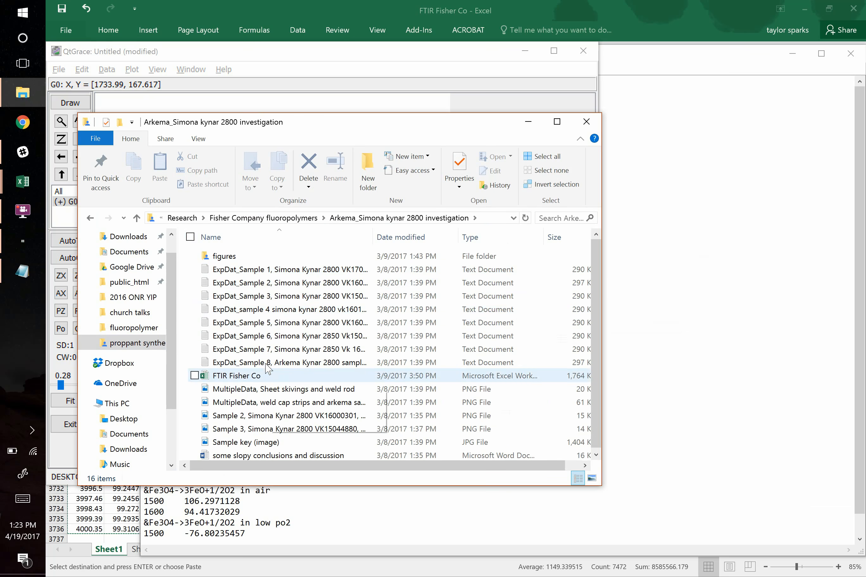
double_click(228, 259)
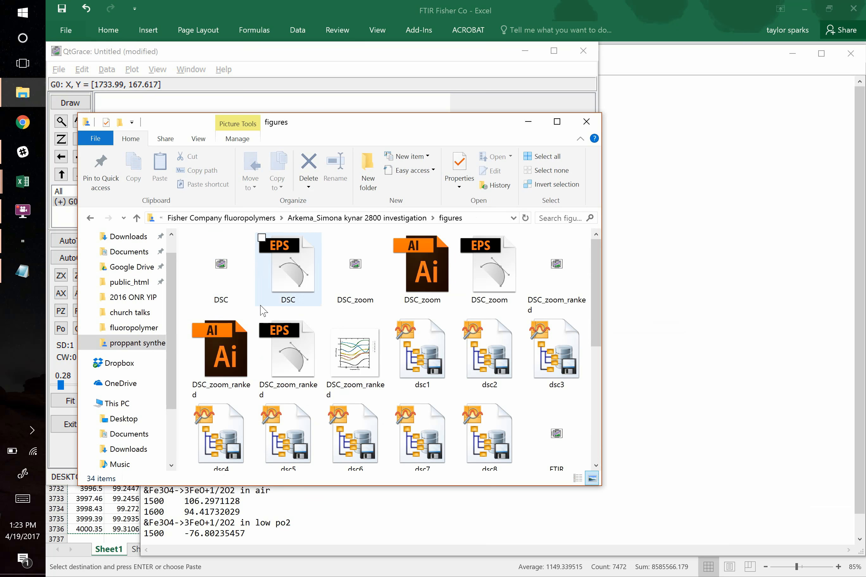
double_click(356, 264)
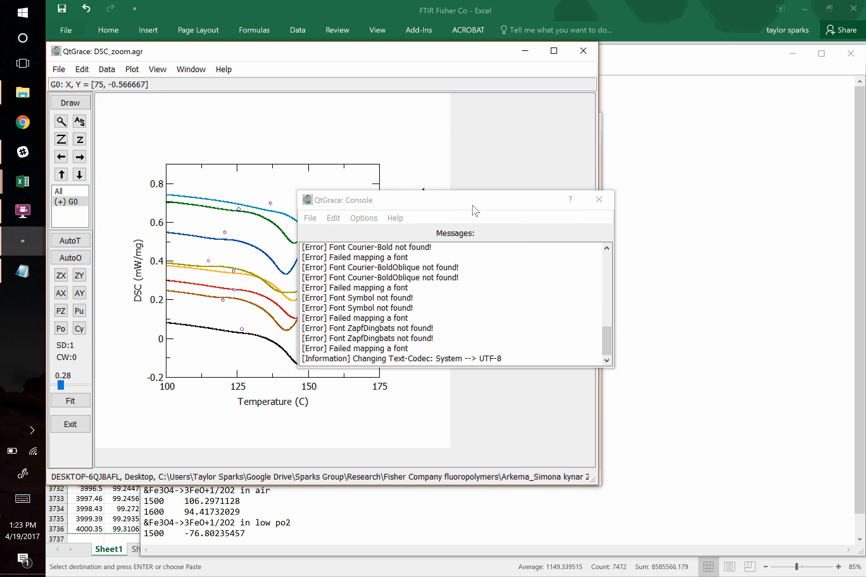
left_click_drag(475, 204, 677, 164)
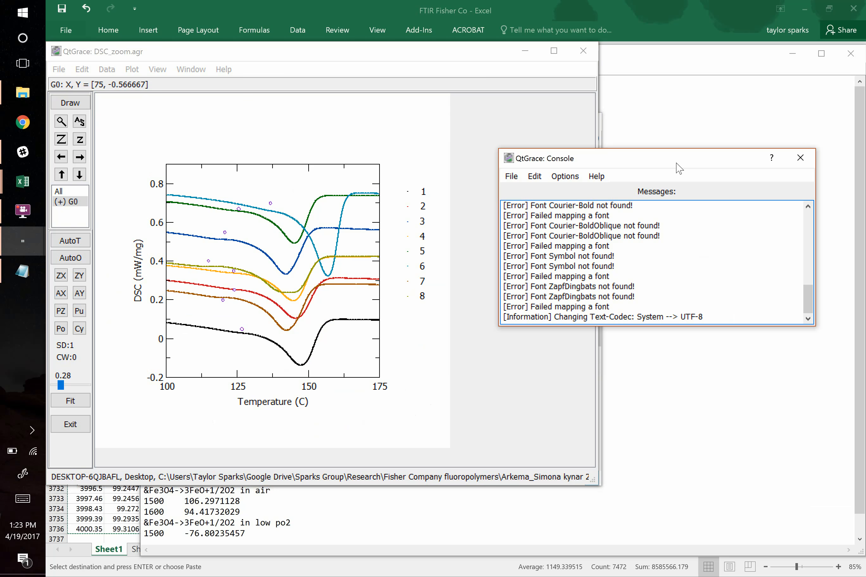
left_click(800, 158)
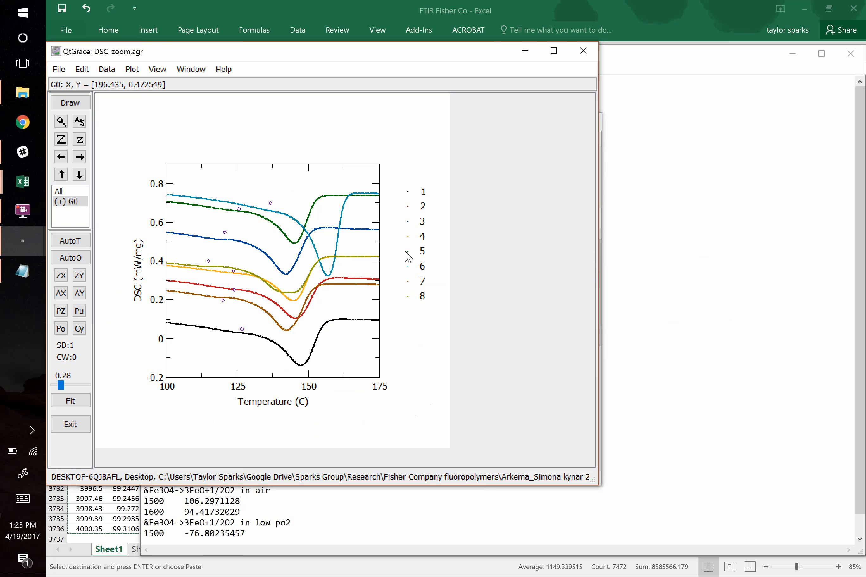
Open Set Appearance beside the DSC plot, look at the sets' symbol and line properties and close it
double_click(351, 299)
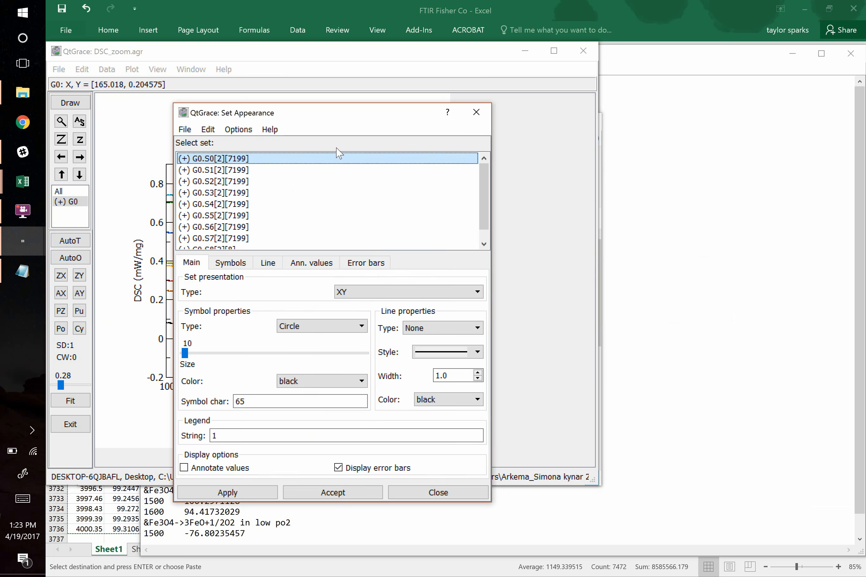
left_click_drag(318, 125, 608, 103)
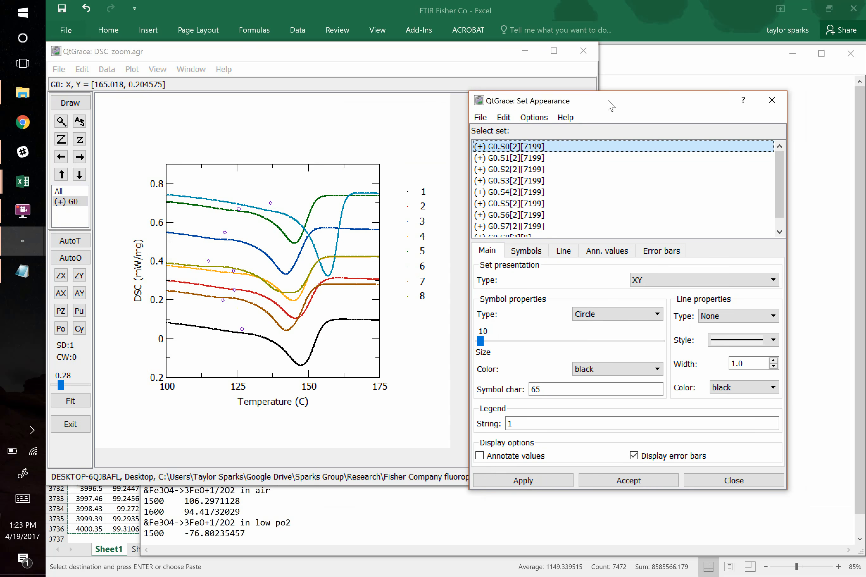
left_click(773, 104)
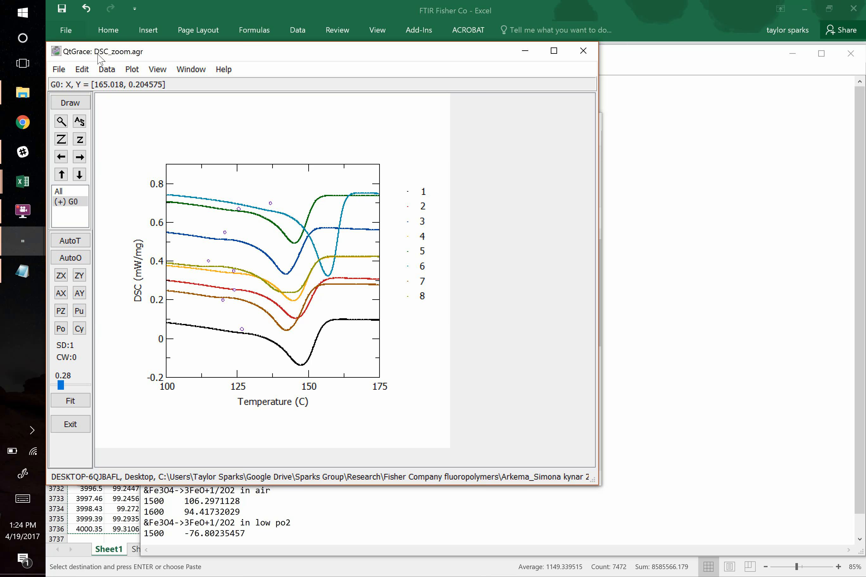
Set the output format in File Export Setup to EPS and accept the setup
left_click(65, 72)
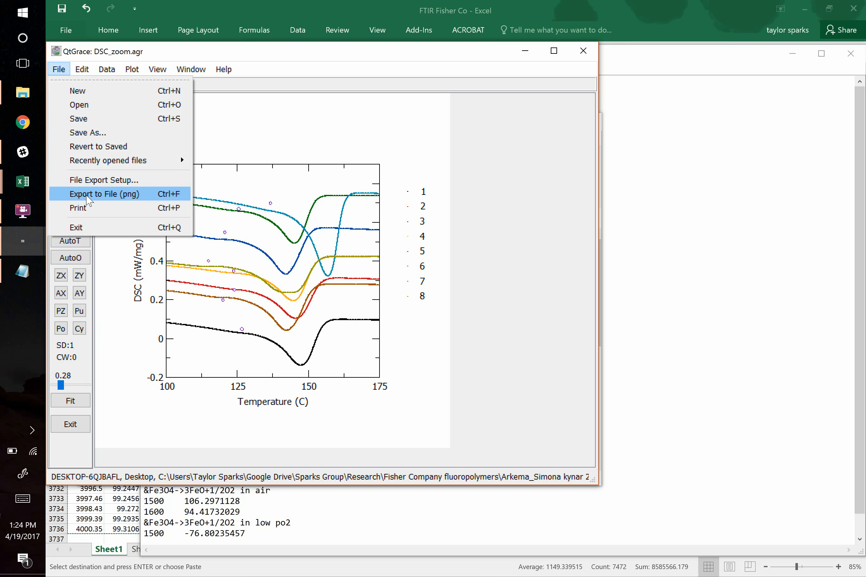
left_click(109, 181)
left_click(217, 185)
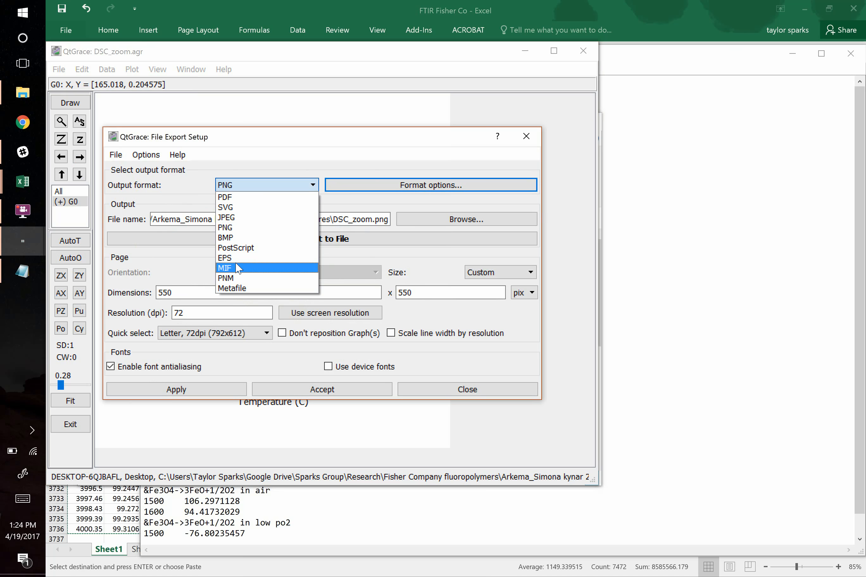
left_click(236, 258)
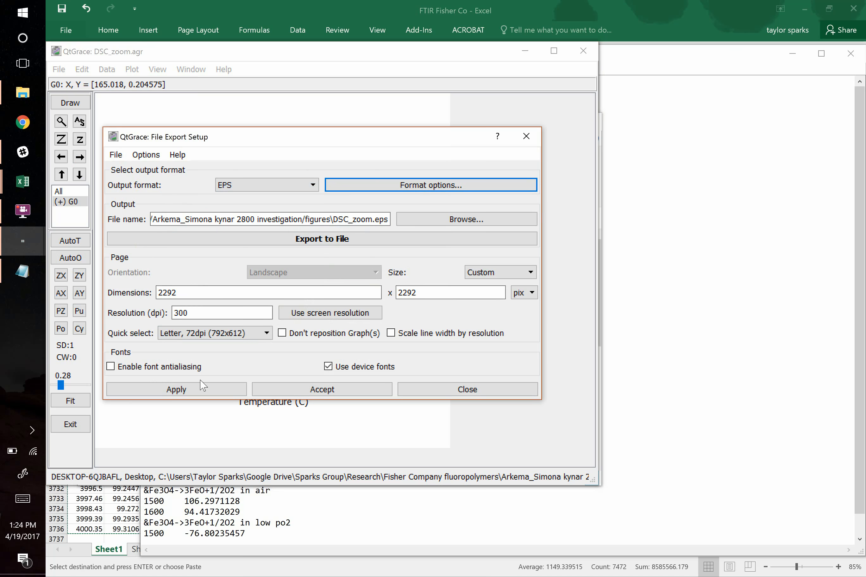
left_click(210, 393)
left_click(319, 390)
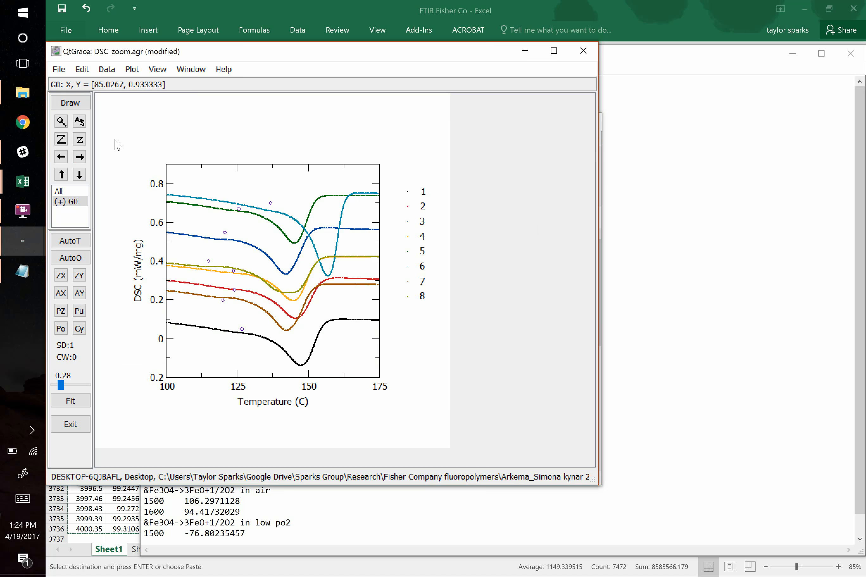
Export the DSC plot to DSC_zoom.eps, overwriting the existing file
left_click(59, 69)
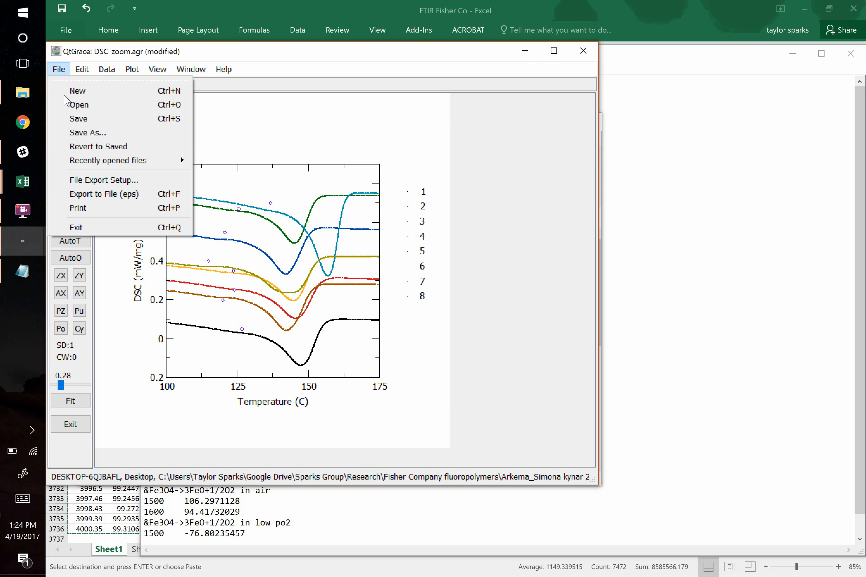
left_click(87, 193)
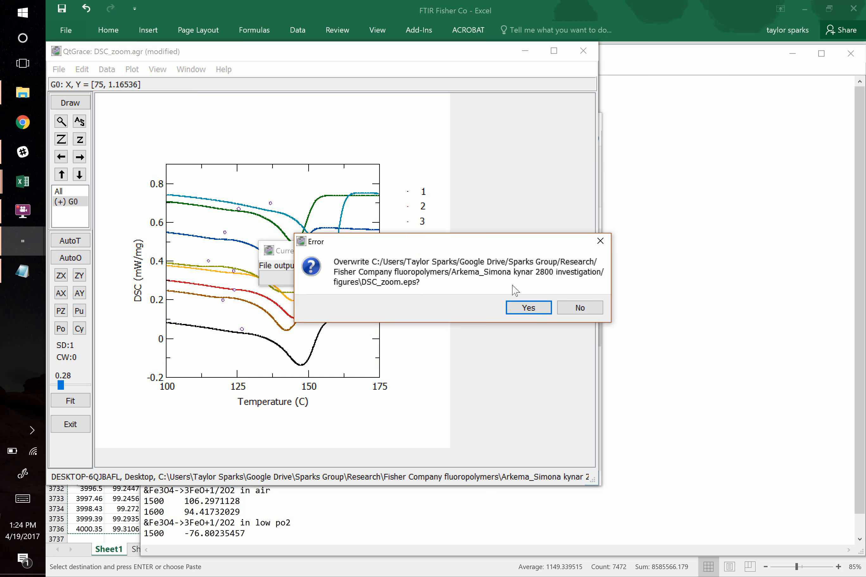
left_click(526, 308)
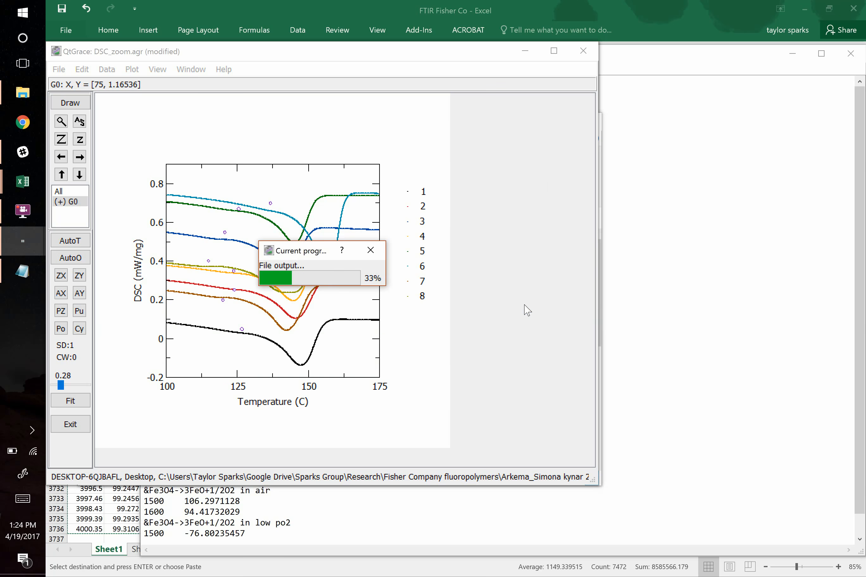
Switch to File Explorer, open DSC_zoom.eps in Illustrator and dismiss the missing fonts notice
key("alt+Tab")
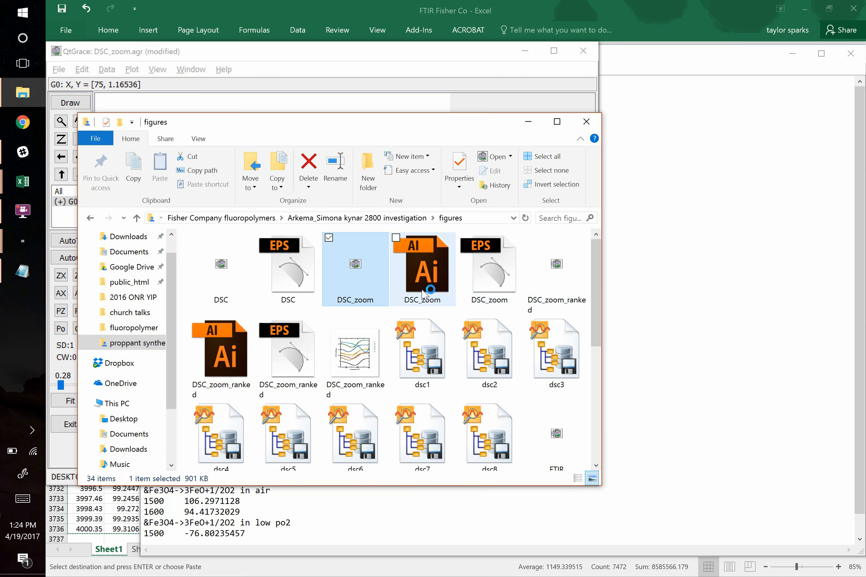
left_click(501, 282)
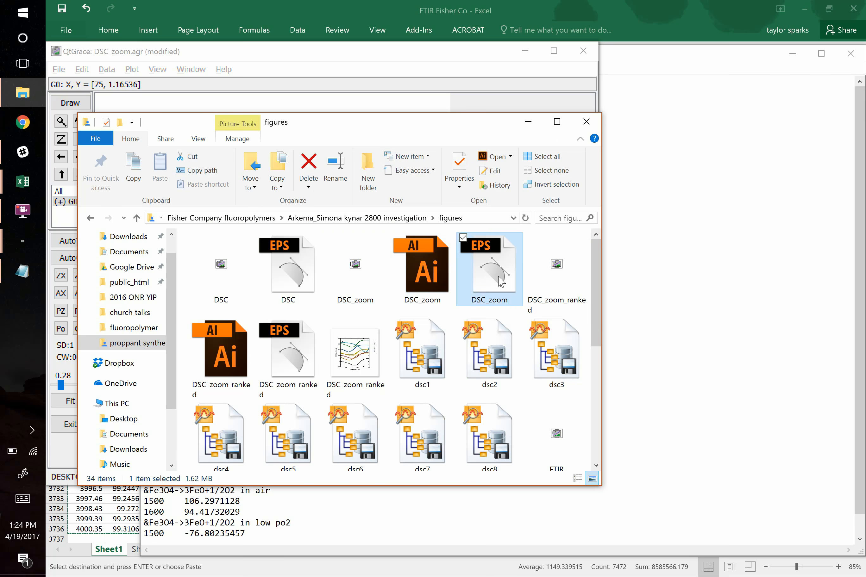
double_click(500, 282)
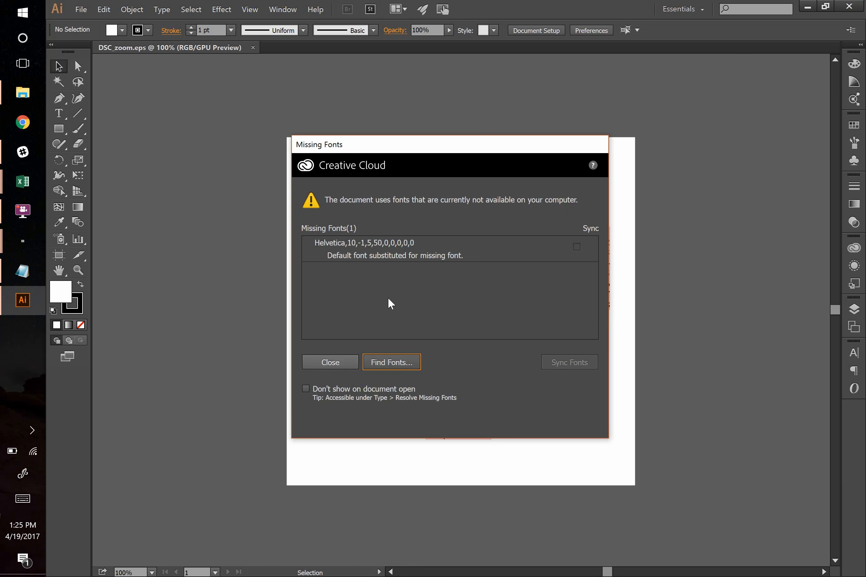
left_click(337, 367)
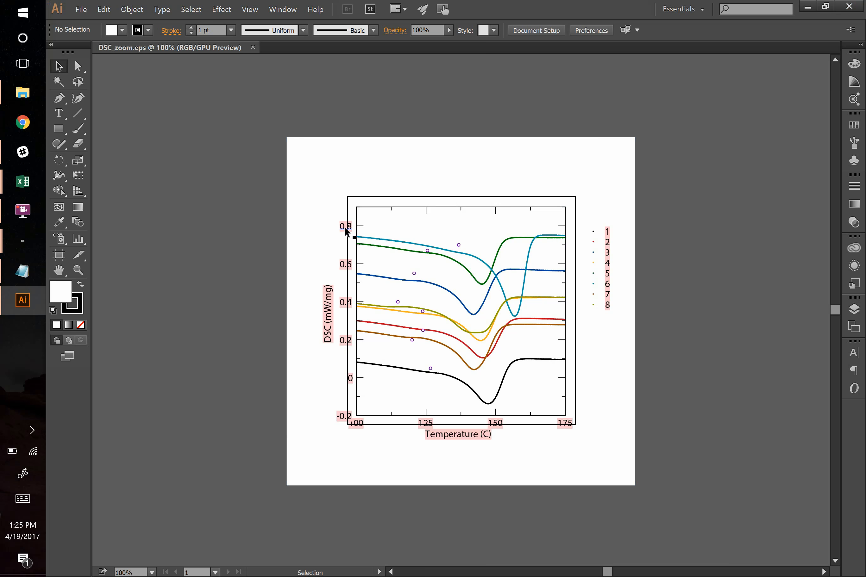
Pick a point on the light blue curve with Direct Selection and select all objects with the same appearance
left_click(76, 67)
left_click_drag(188, 91, 360, 162)
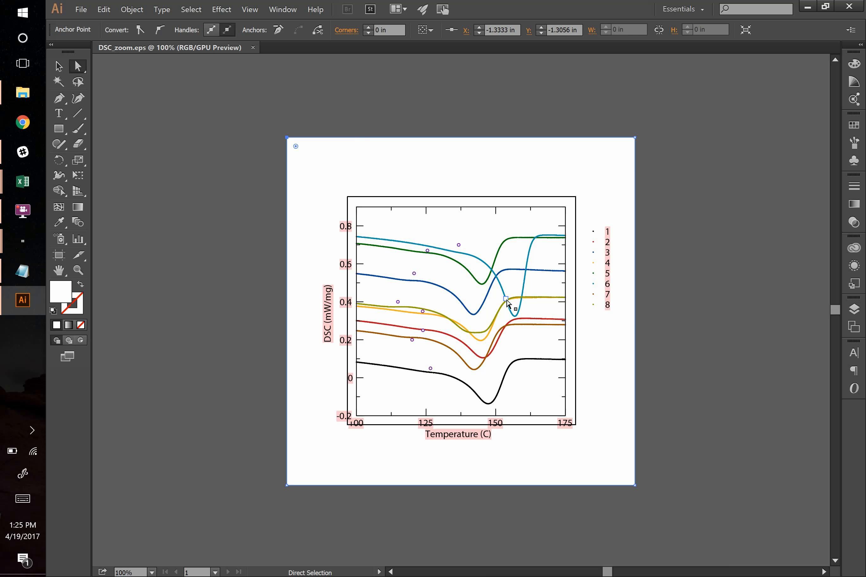
left_click(475, 261)
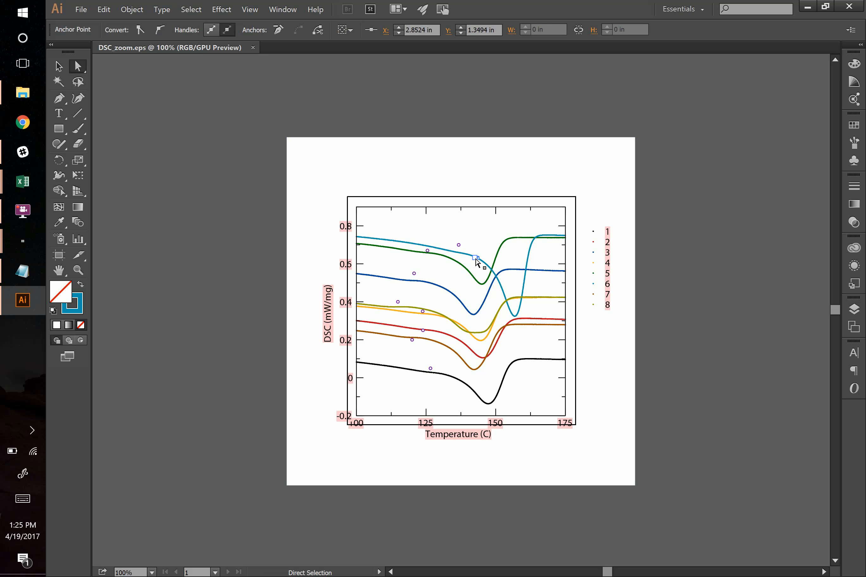
left_click(197, 10)
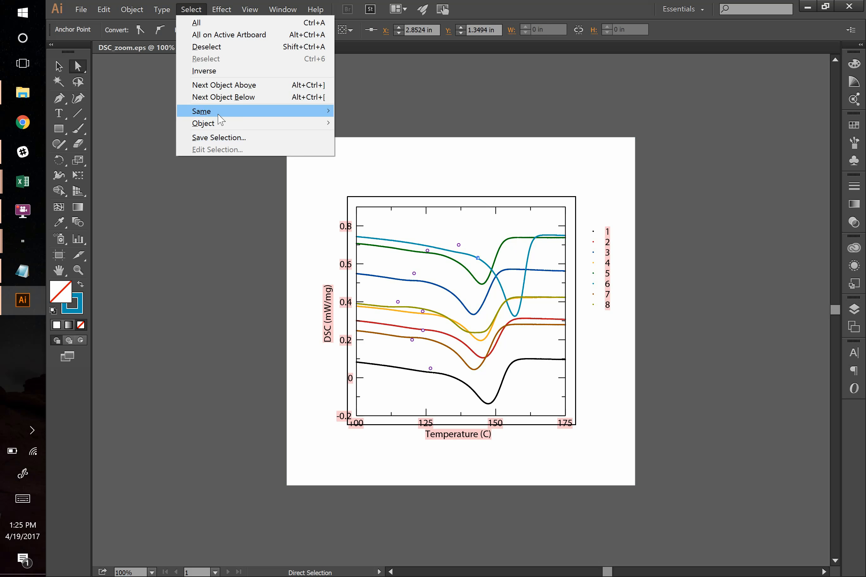
mouse_move(219, 116)
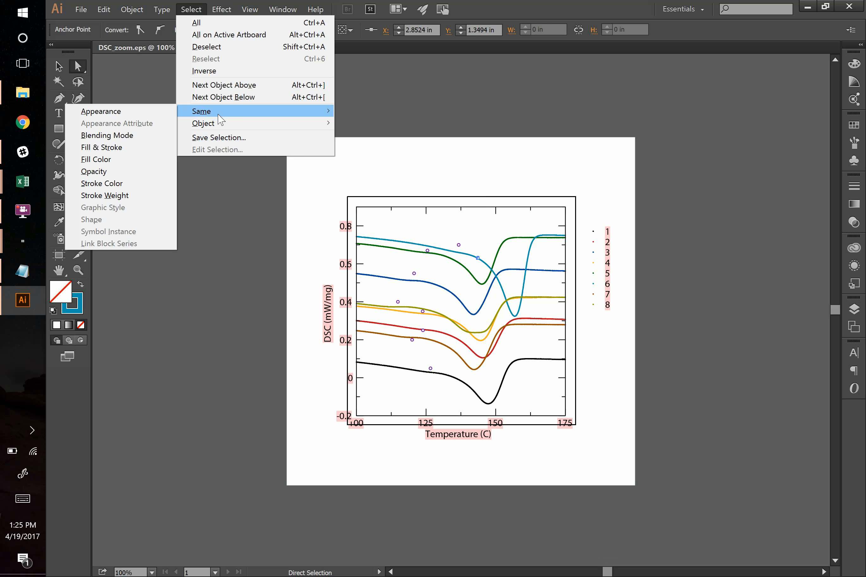
left_click(151, 113)
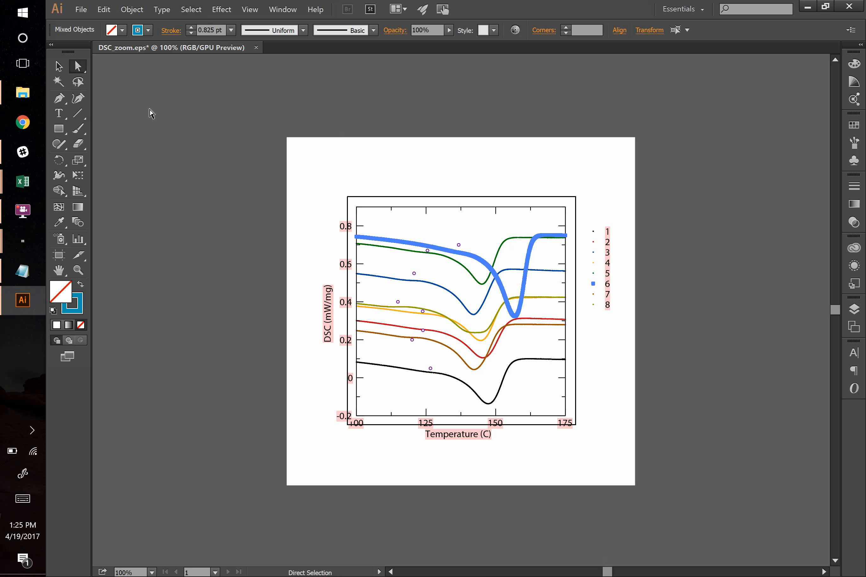
Nudge the selected light blue curve points upward in three large increments
key("shift")
key("shift+Up")
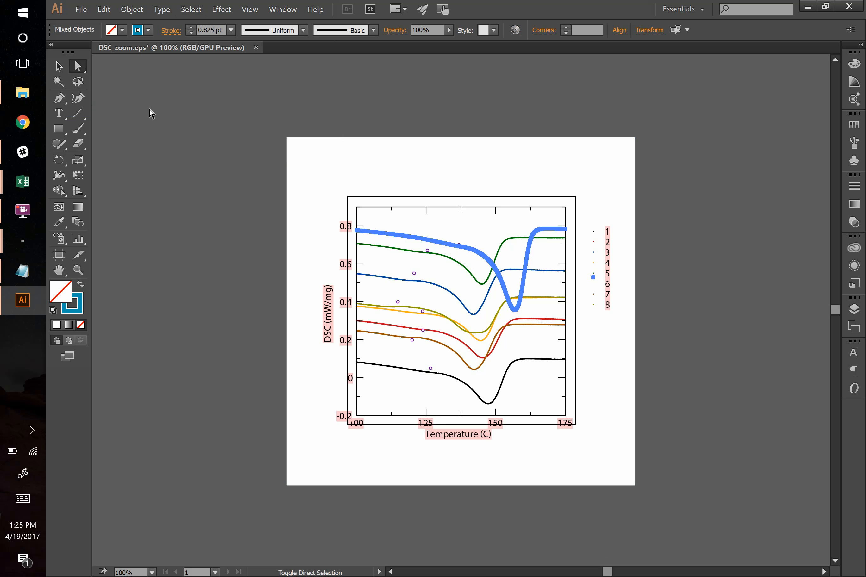
key("shift+Up")
key("shift+Up")
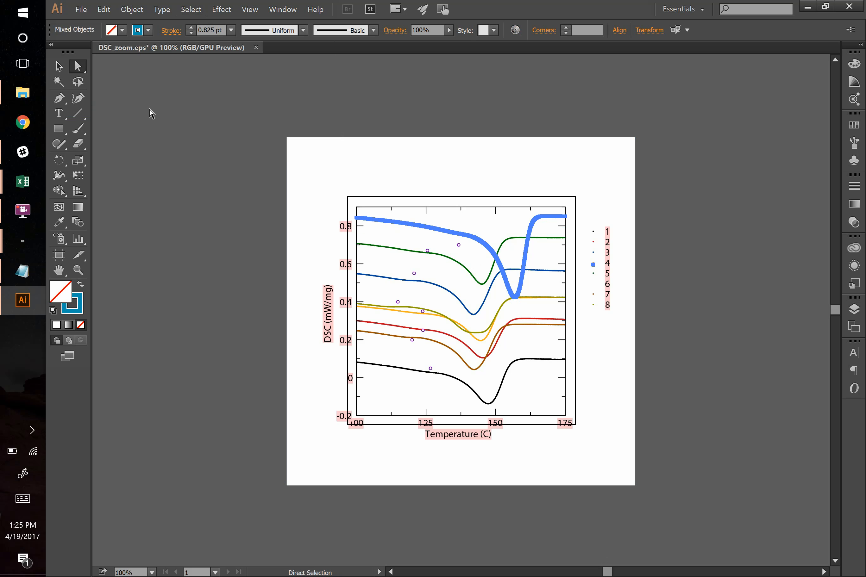
Close DSC_zoom.eps without saving and open DSC_zoom.ai from the figures folder in File Explorer
left_click(256, 47)
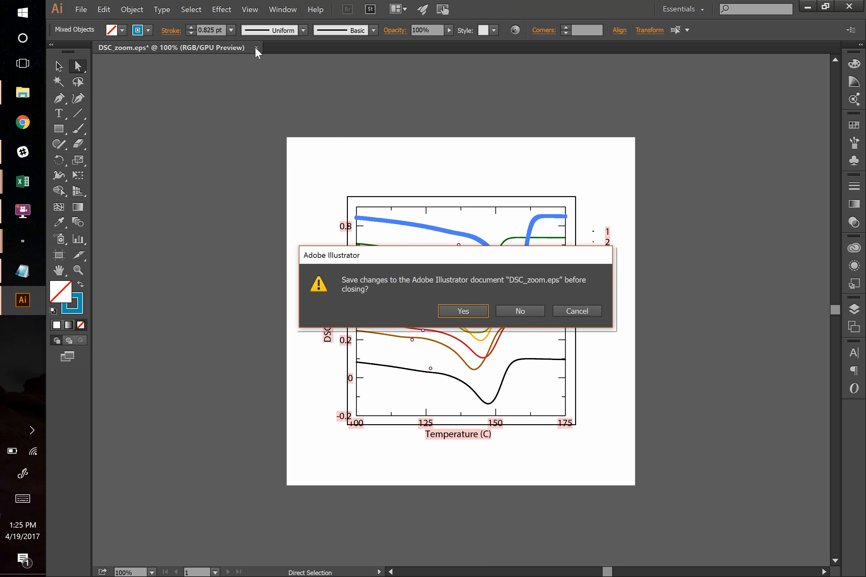
left_click(519, 311)
key("alt+Tab")
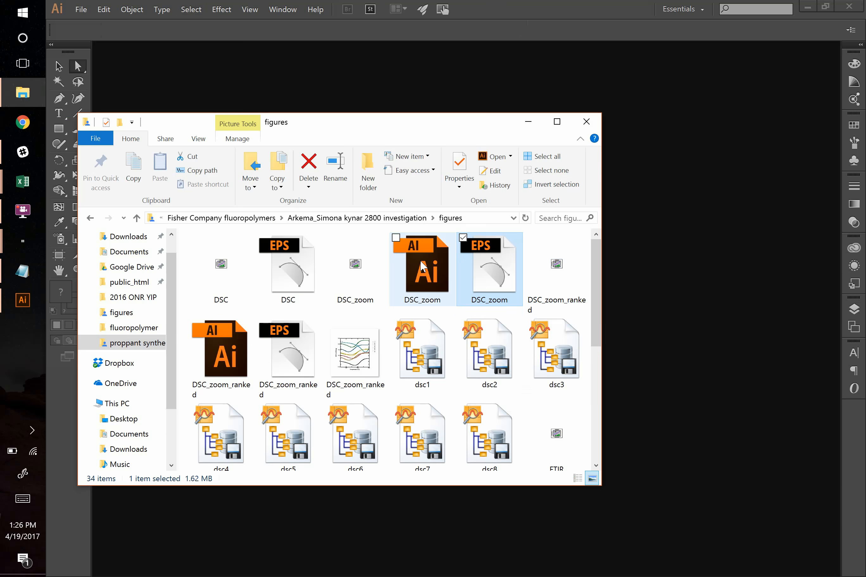
double_click(420, 264)
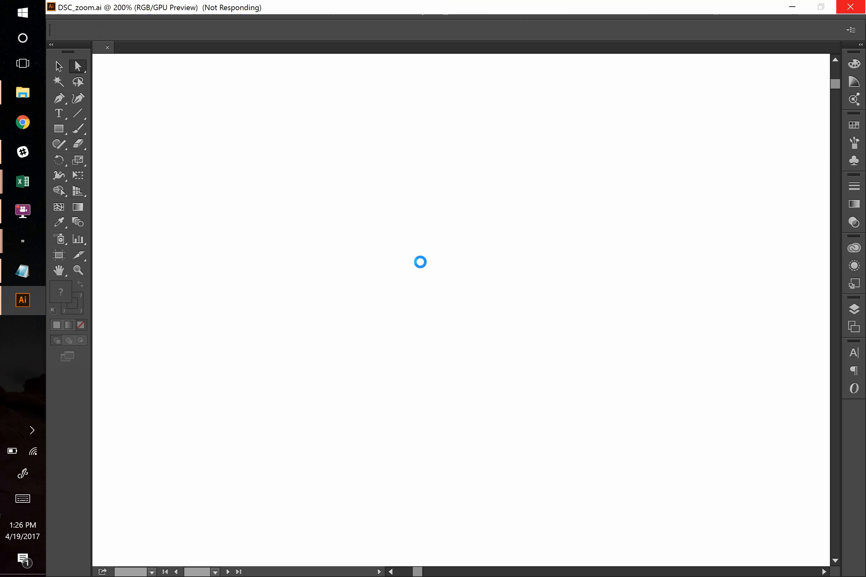
Close both open Excel workbooks, discarding the changes to Book1 and the copied clipboard data
mouse_move(15, 184)
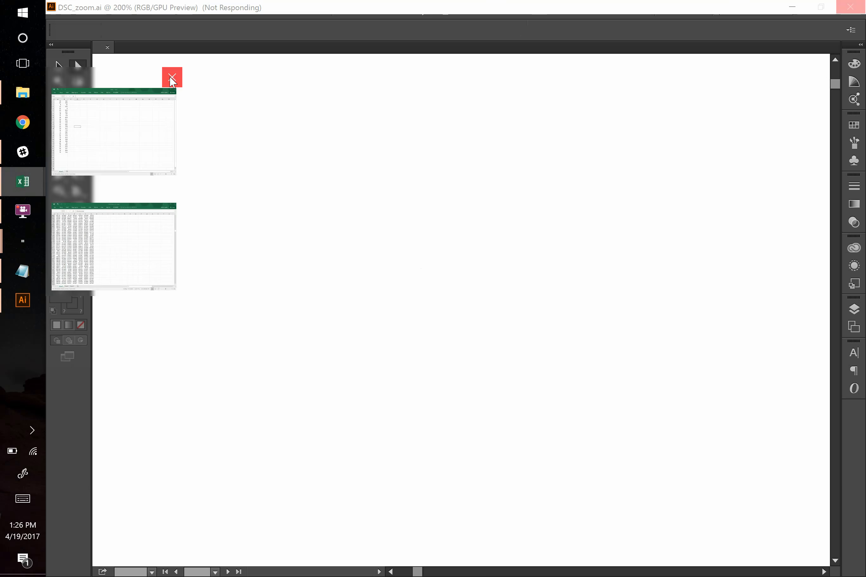
left_click(172, 79)
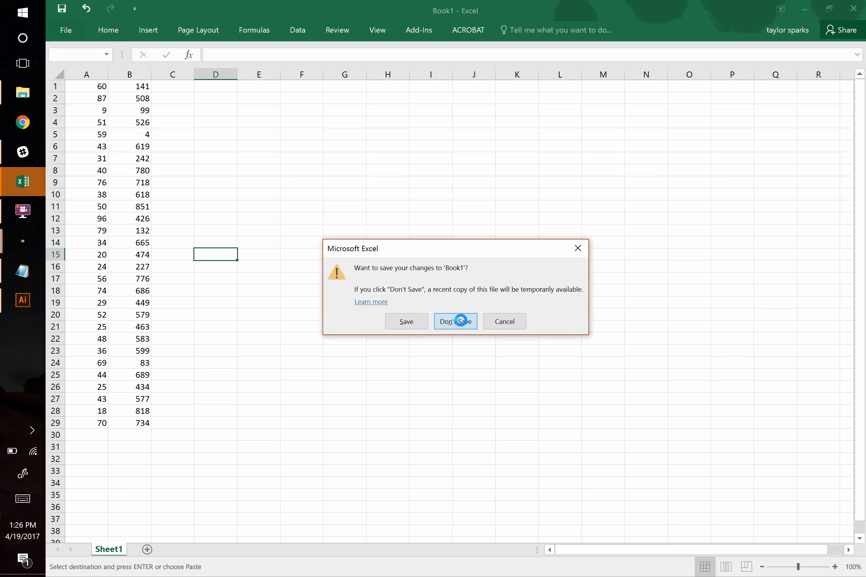
left_click(460, 320)
left_click(851, 7)
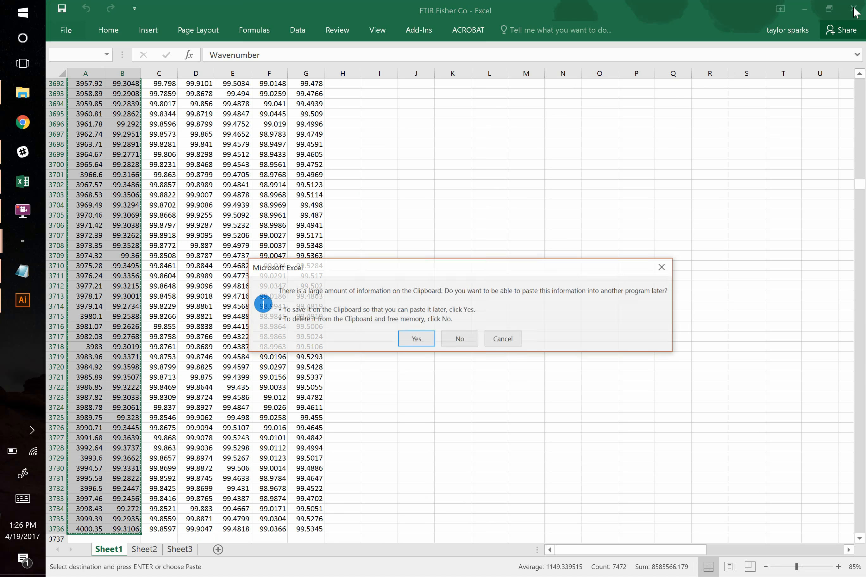
left_click(446, 341)
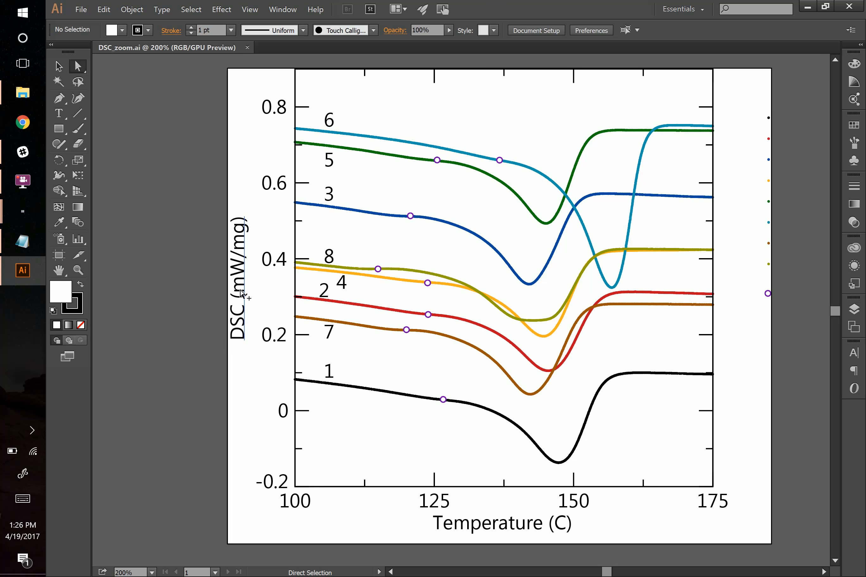
Switch to the figures folder in File Explorer and open FTIR_alpha_beta.ai in Illustrator
key("alt+Tab")
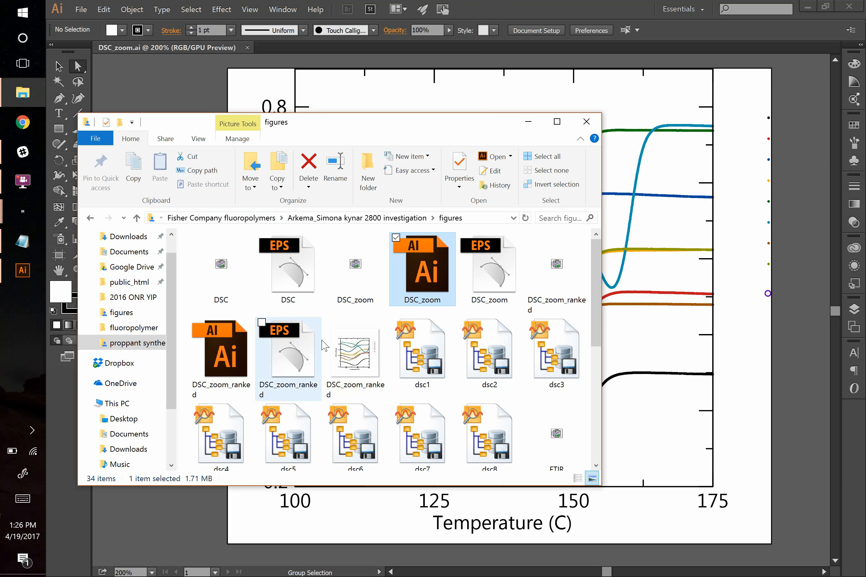
scroll(320, 345, "down", 3)
scroll(323, 344, "down", 2)
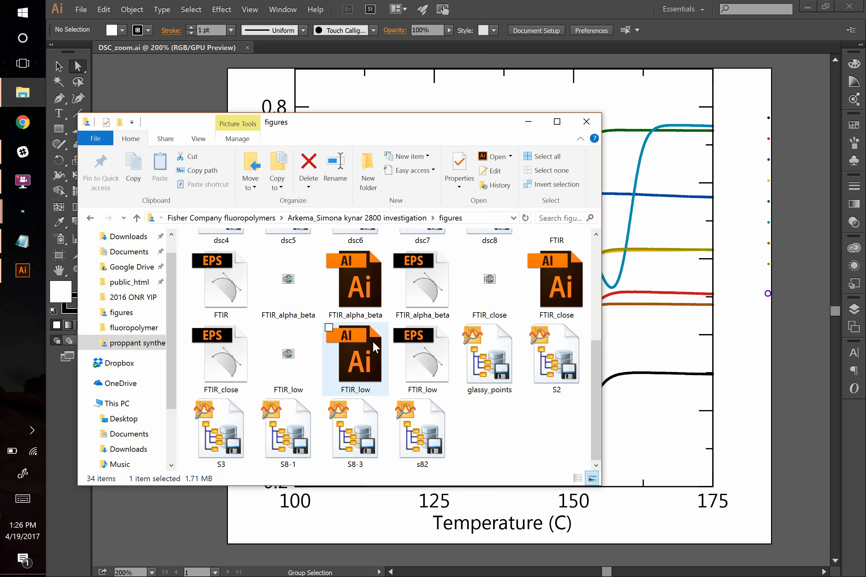
scroll(374, 346, "up", 5)
scroll(372, 344, "down", 3)
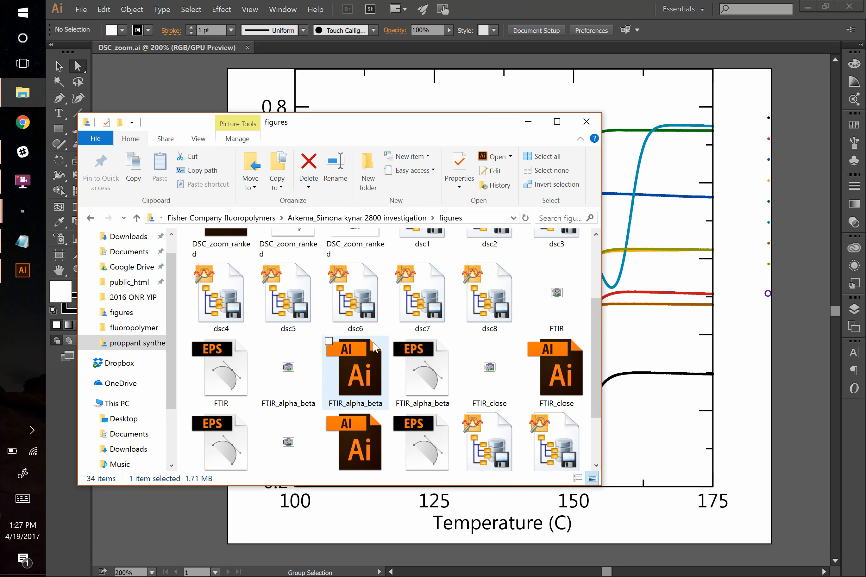
double_click(364, 322)
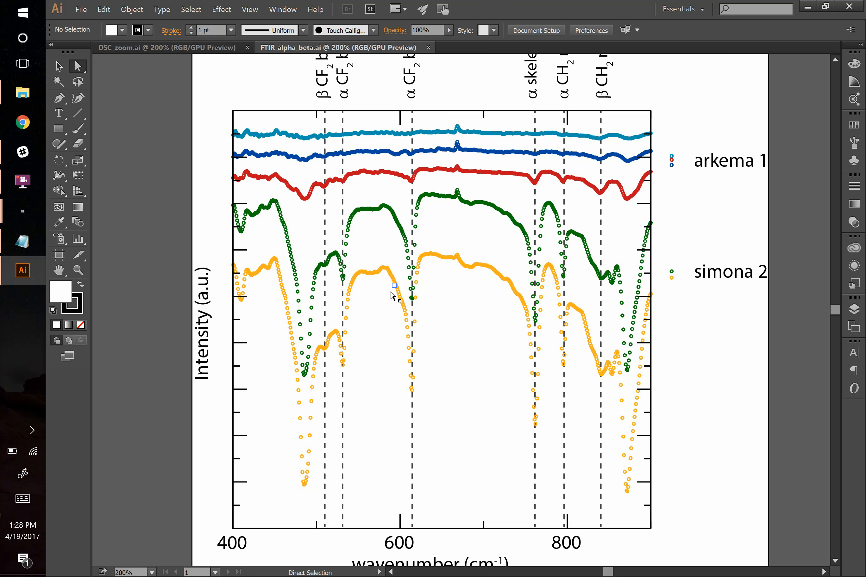
Examine the FTIR figure from the vibration mode labels above the plot down to the wavenumber axis
scroll(392, 294, "up", 6)
scroll(369, 223, "down", 4)
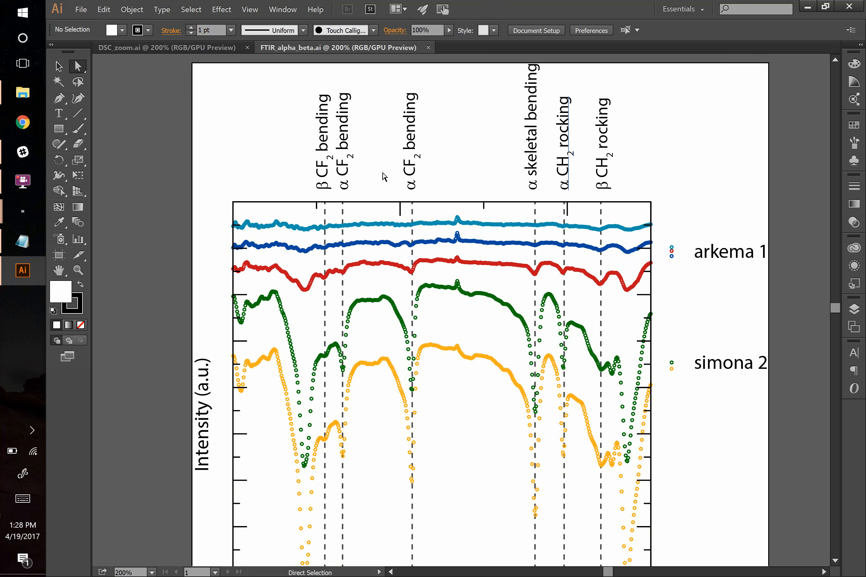
scroll(449, 198, "down", 2)
scroll(449, 199, "down", 8)
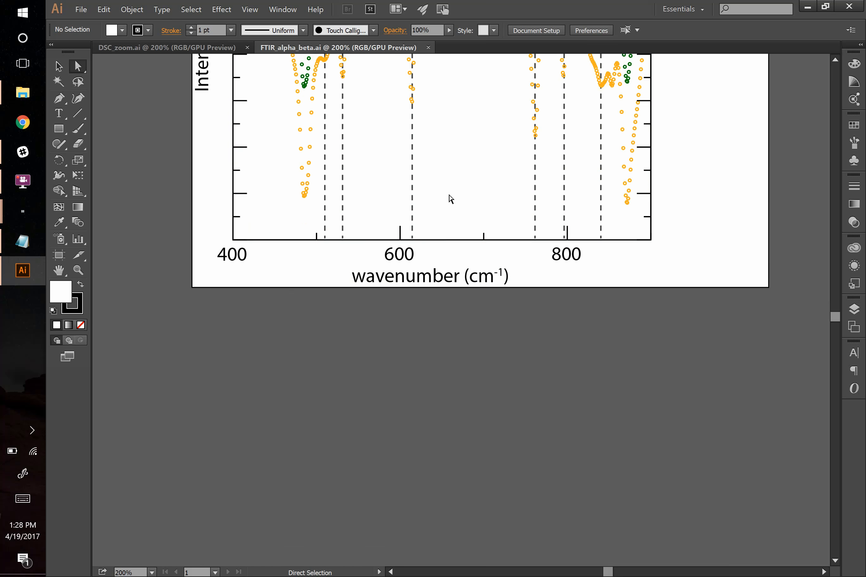
scroll(450, 198, "up", 9)
scroll(450, 198, "down", 1)
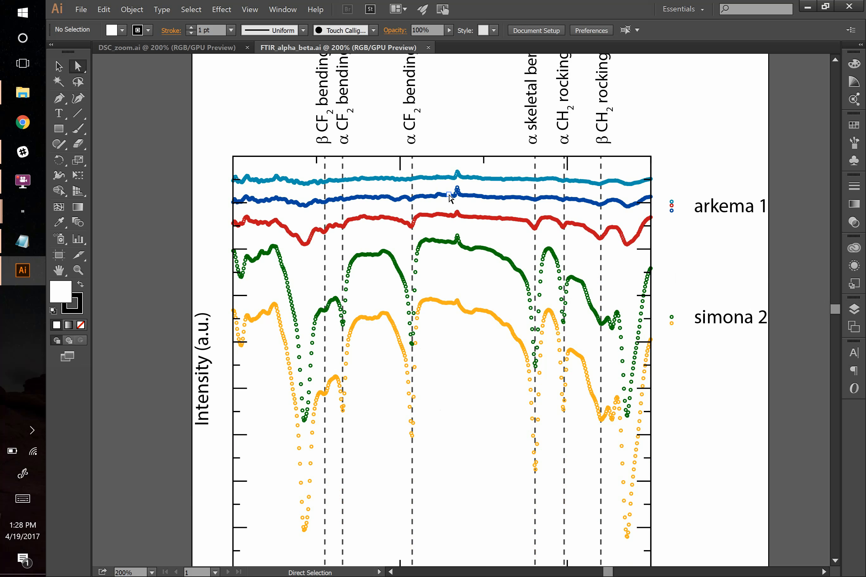
Switch to the QtGrace window containing DSC_zoom.agr
key("alt+Tab")
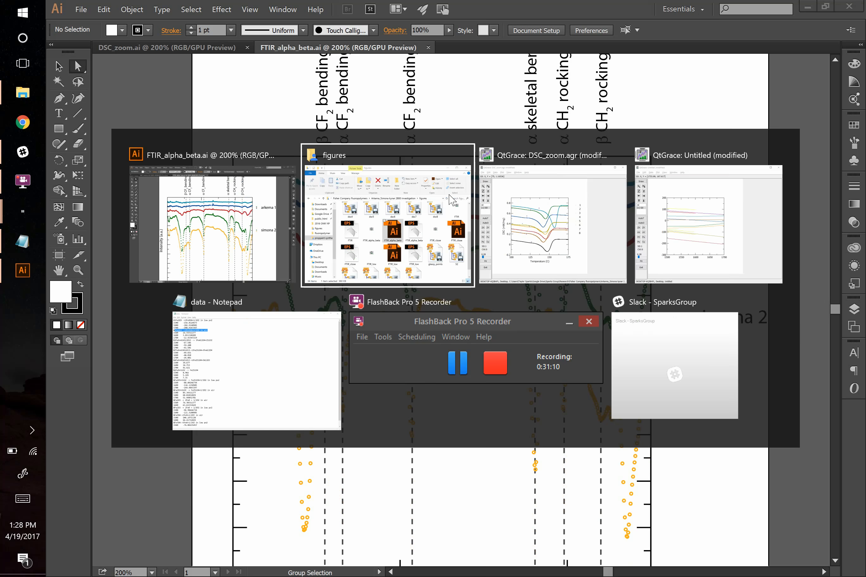
left_click(521, 245)
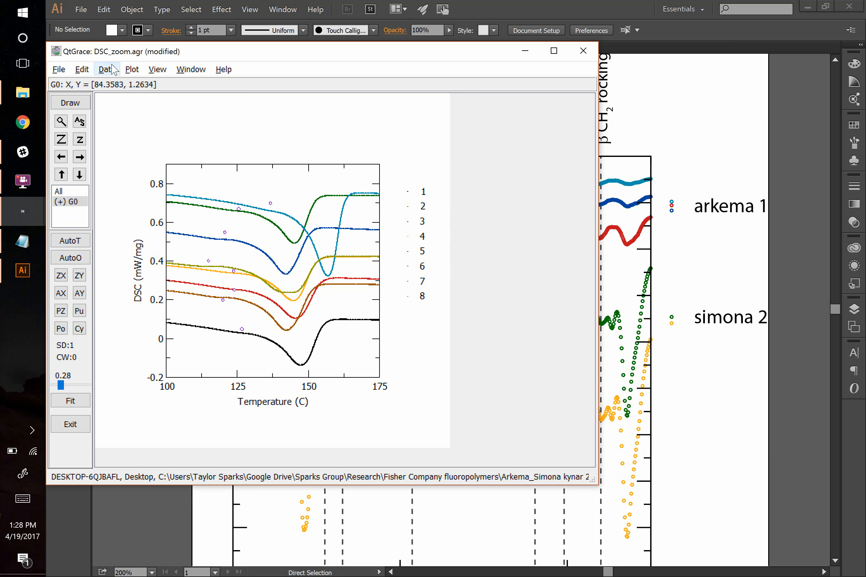
left_click(132, 69)
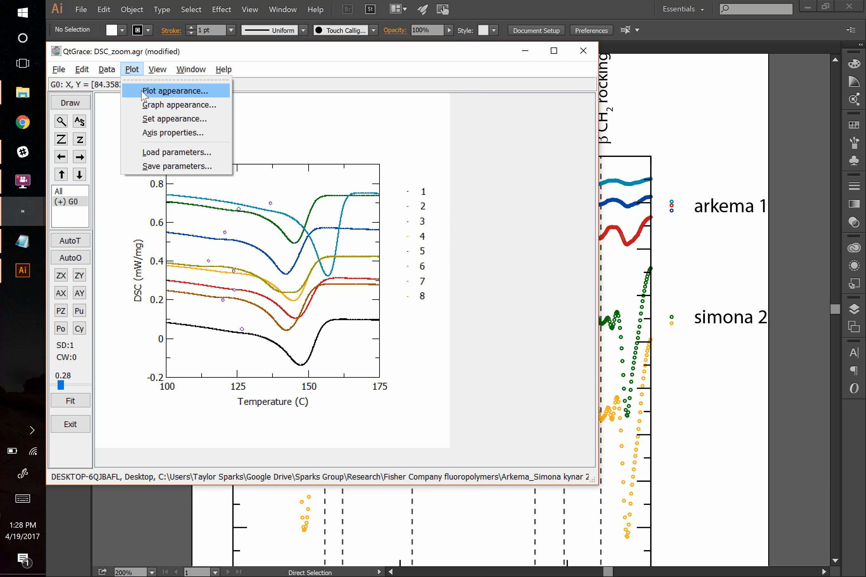
left_click(142, 91)
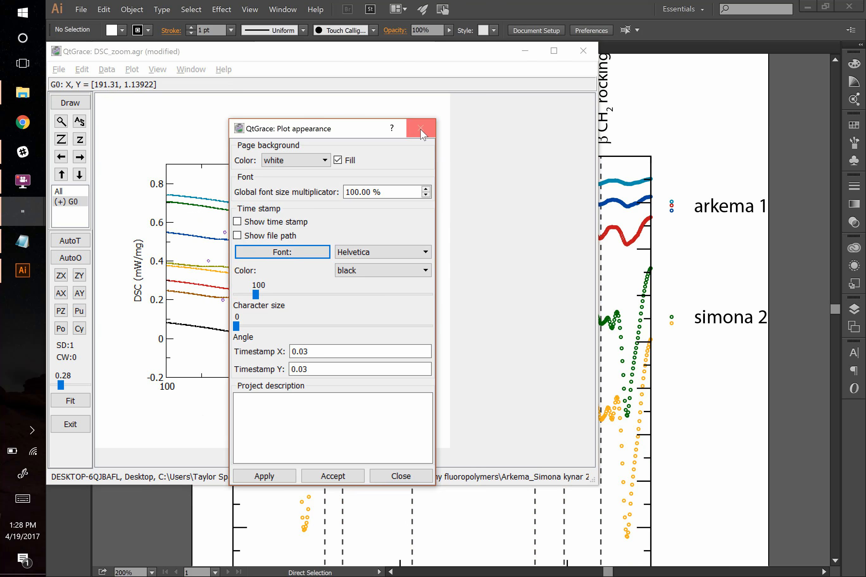
left_click(419, 131)
Open the Graph Appearance settings beside the plot and duplicate graph G0
left_click(132, 69)
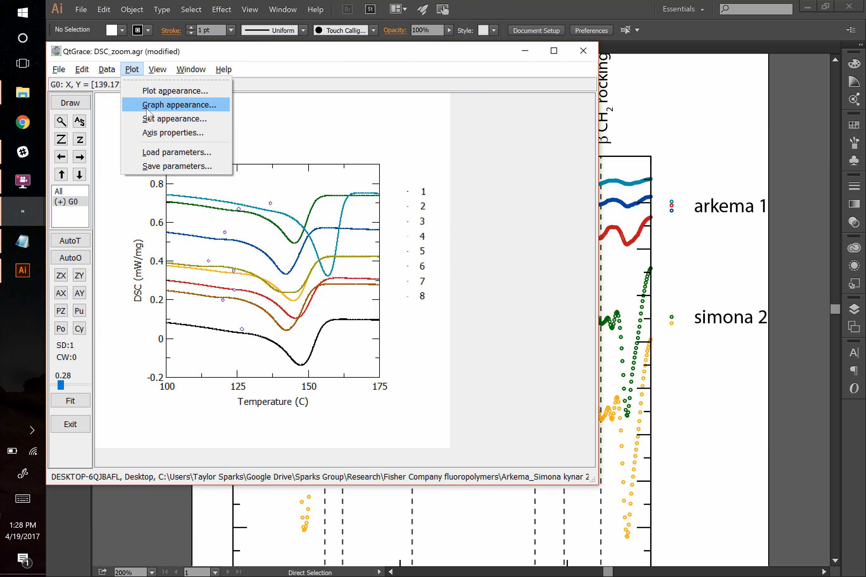
left_click(147, 106)
left_click_drag(305, 120, 656, 93)
left_click(562, 133)
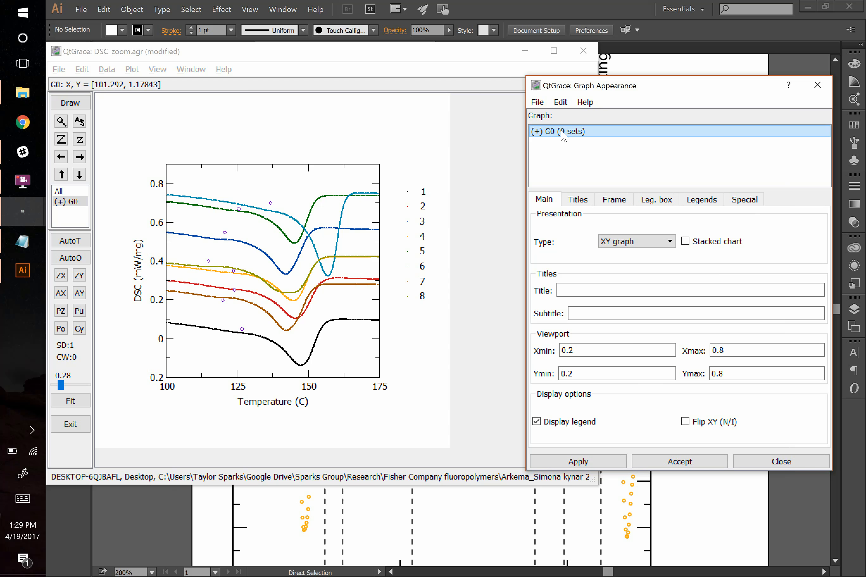
right_click(563, 135)
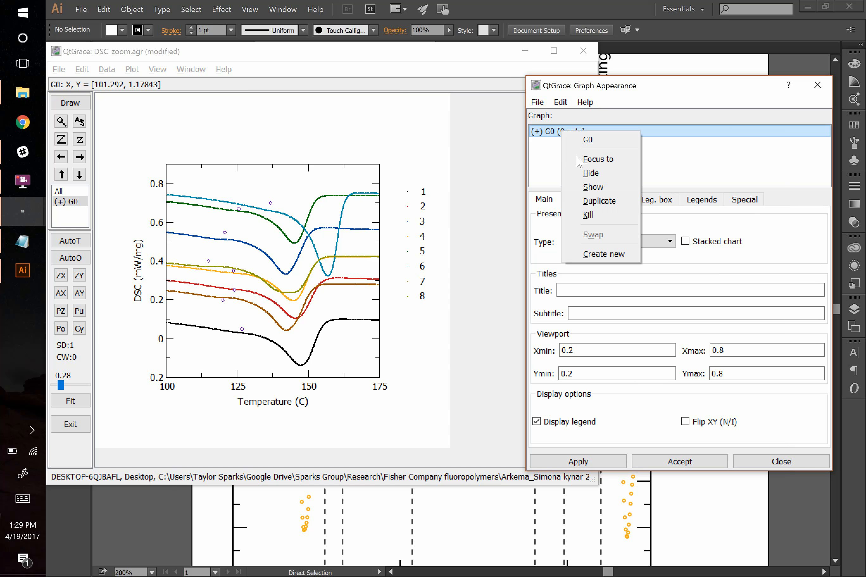
left_click(593, 203)
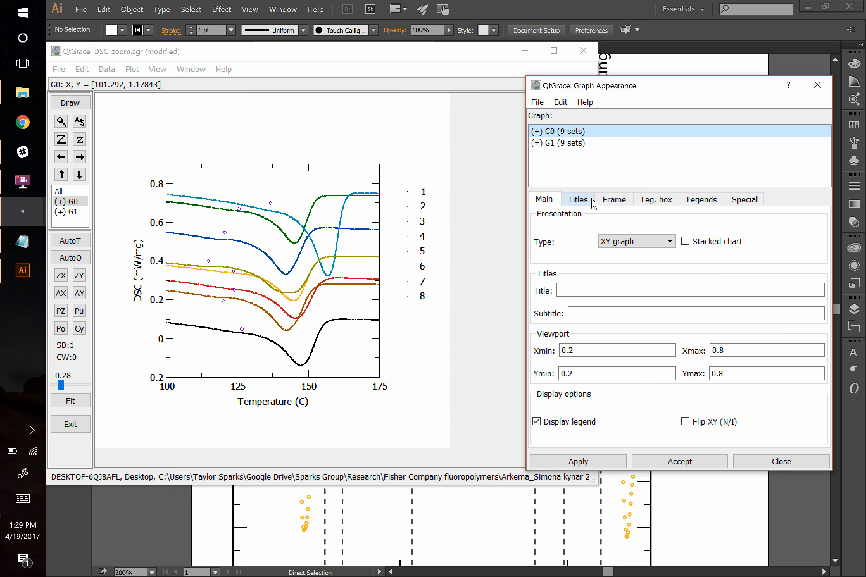
Set the viewport Ymin of graph G1 to 0.52 and apply it
left_click(569, 147)
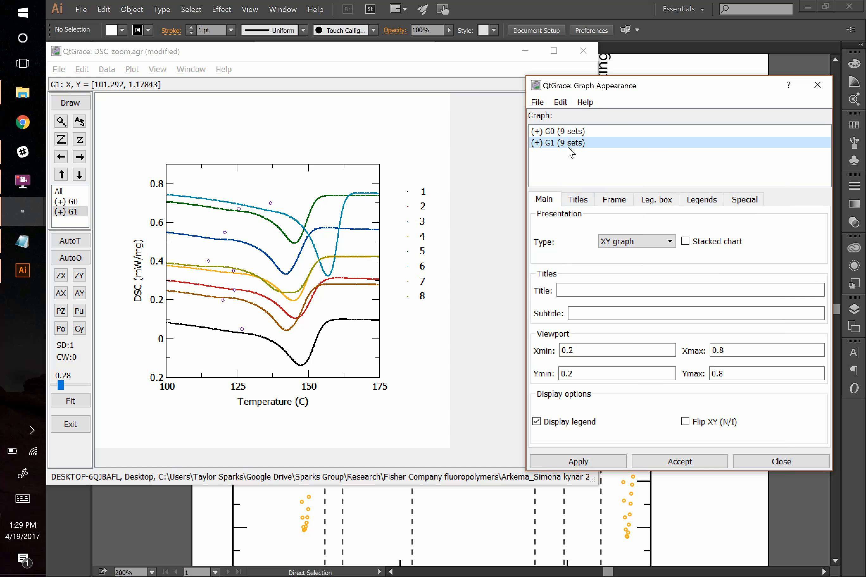
left_click(586, 374)
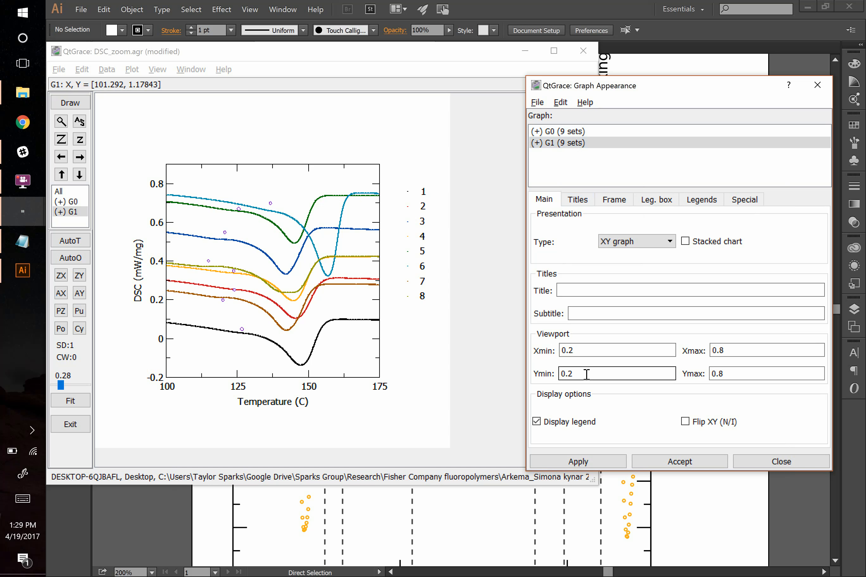
key("BackSpace")
type("52")
left_click(603, 467)
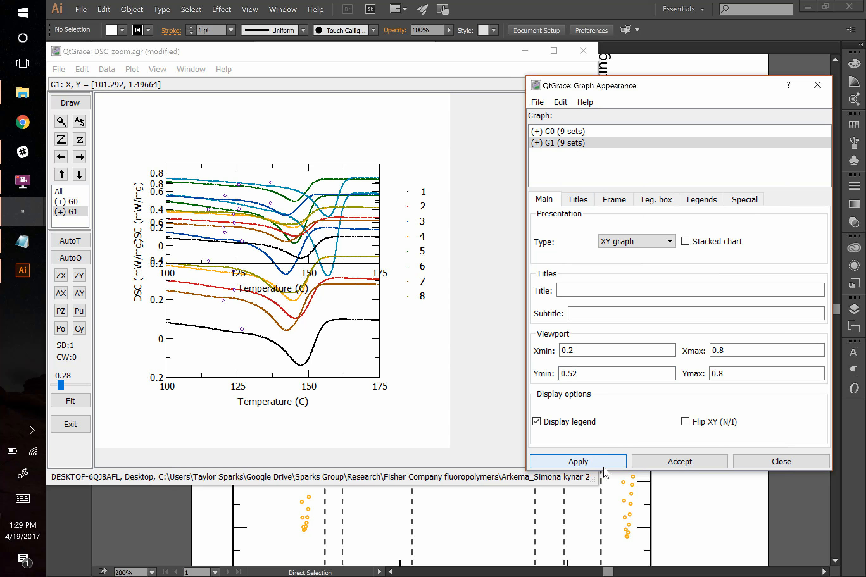
Set the viewport Ymax of graph G0 to 0.48, apply it and accept the graph settings
left_click(573, 133)
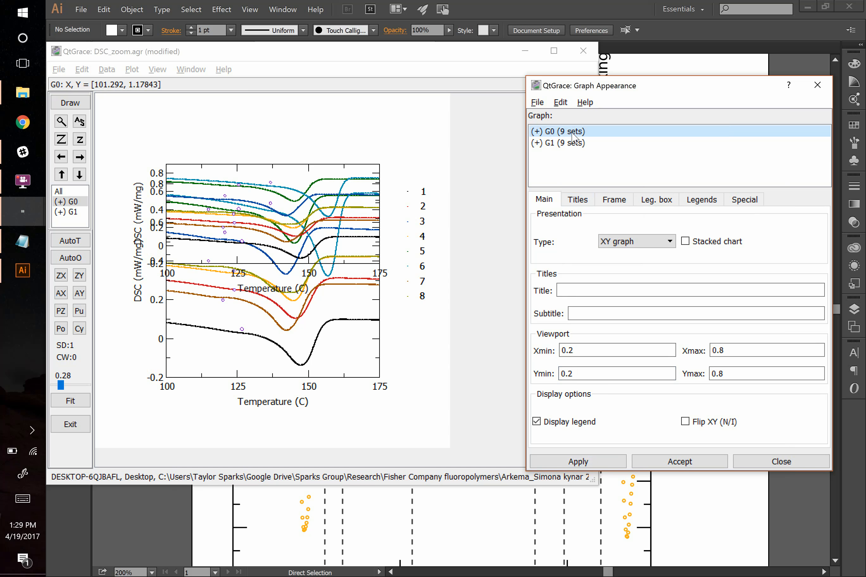
left_click(740, 370)
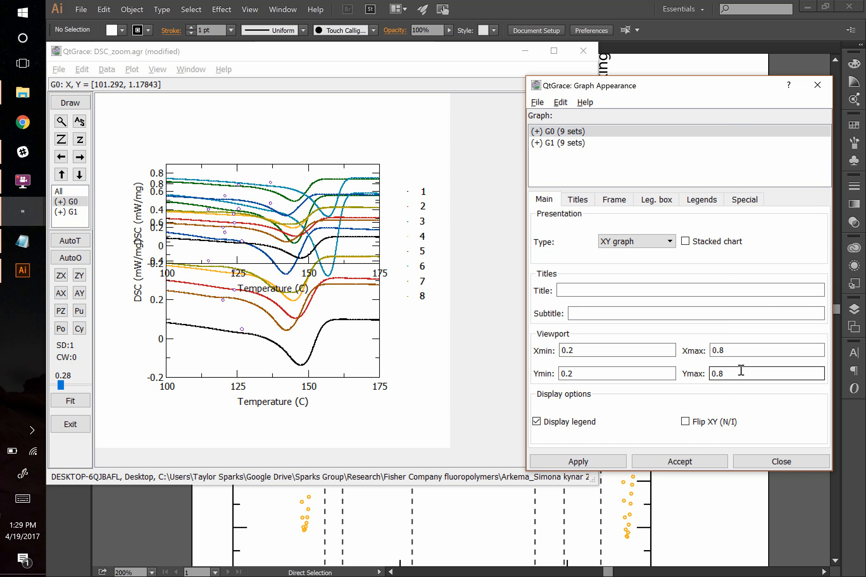
type("4")
left_click(600, 462)
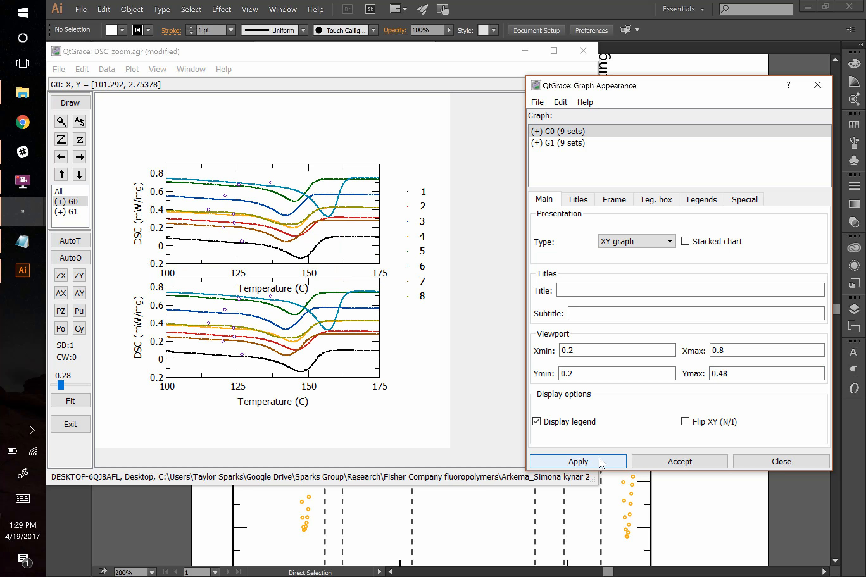
left_click(679, 461)
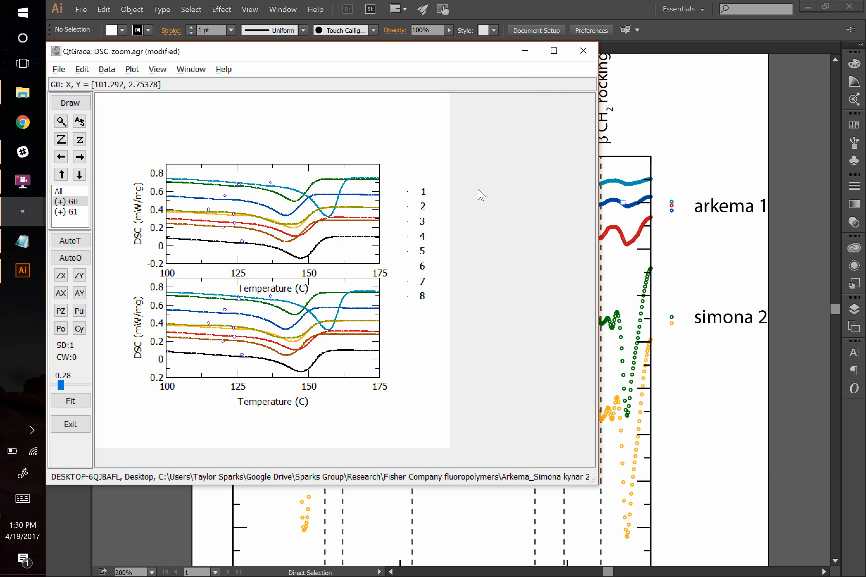
Hide data sets S6, S4 and S7 of the upper graph G1 in Set Appearance
double_click(355, 220)
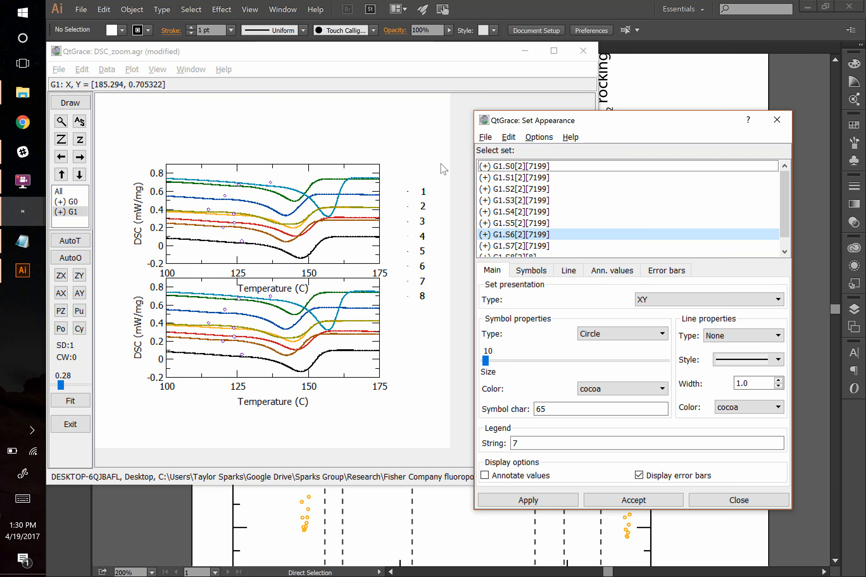
right_click(516, 190)
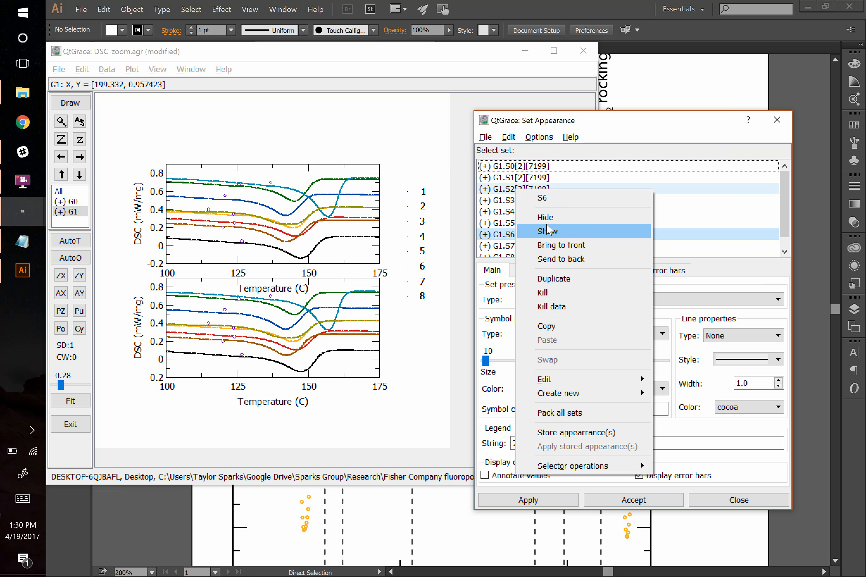
left_click(545, 217)
left_click(514, 212)
right_click(513, 211)
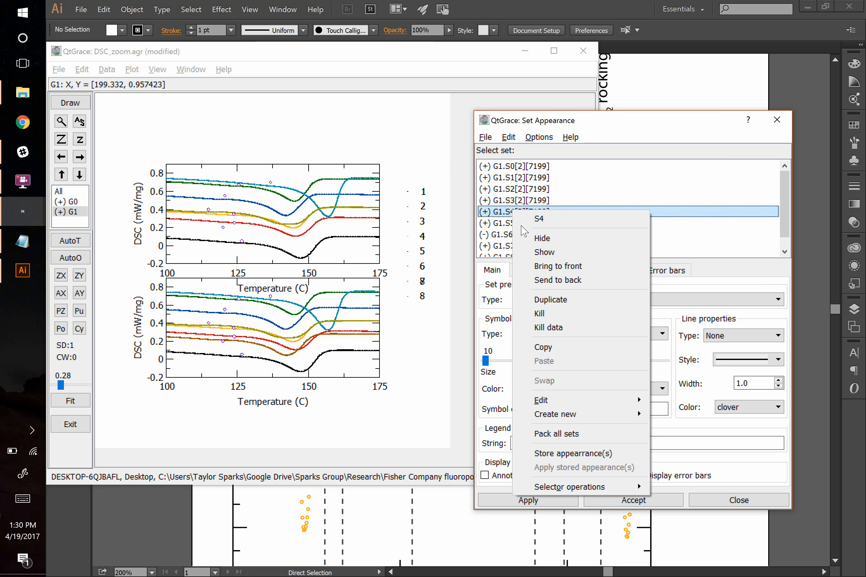
left_click(538, 238)
left_click(502, 246)
right_click(502, 250)
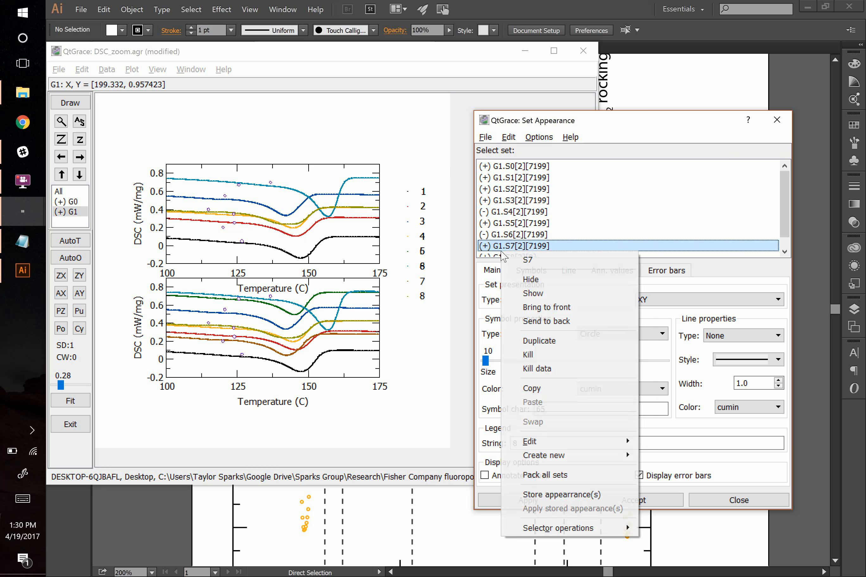
left_click(518, 282)
Hide data set S0, the black curve, in the lower graph G0 and close the set settings
left_click(308, 345)
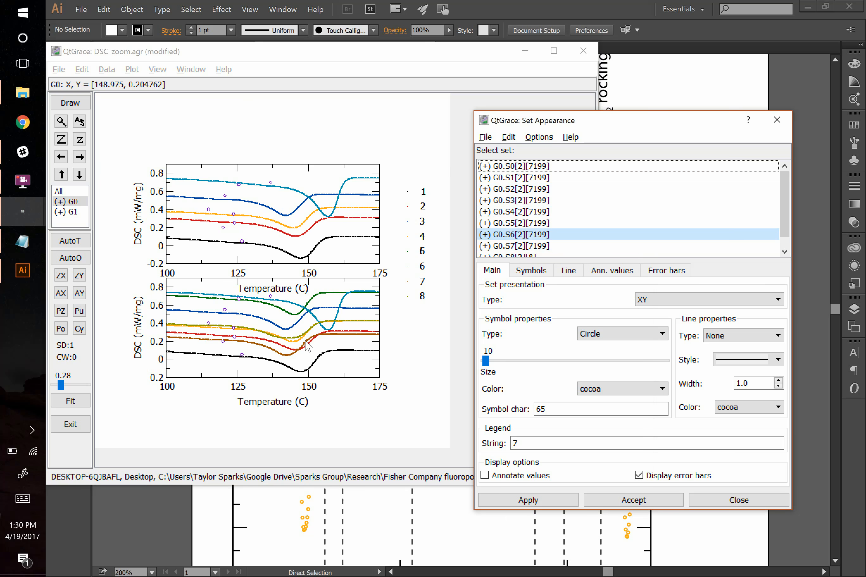
left_click(776, 119)
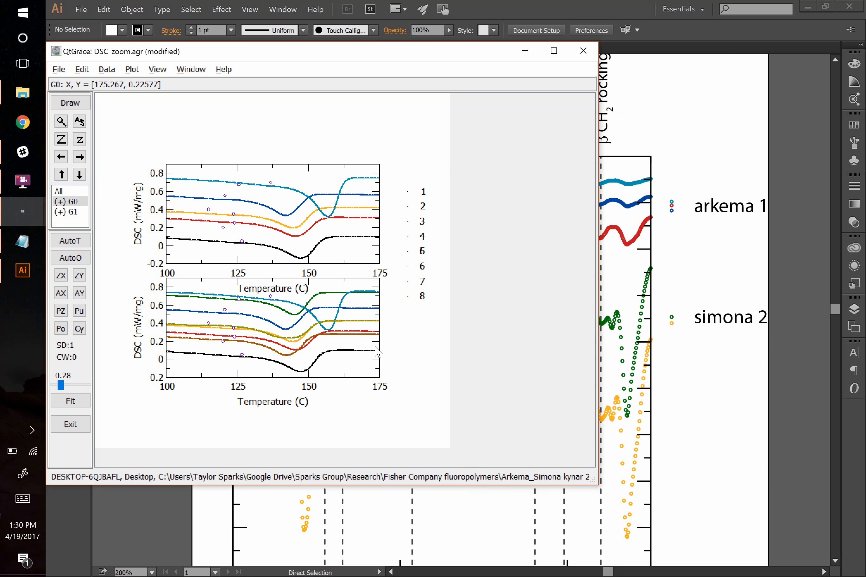
double_click(357, 358)
right_click(517, 253)
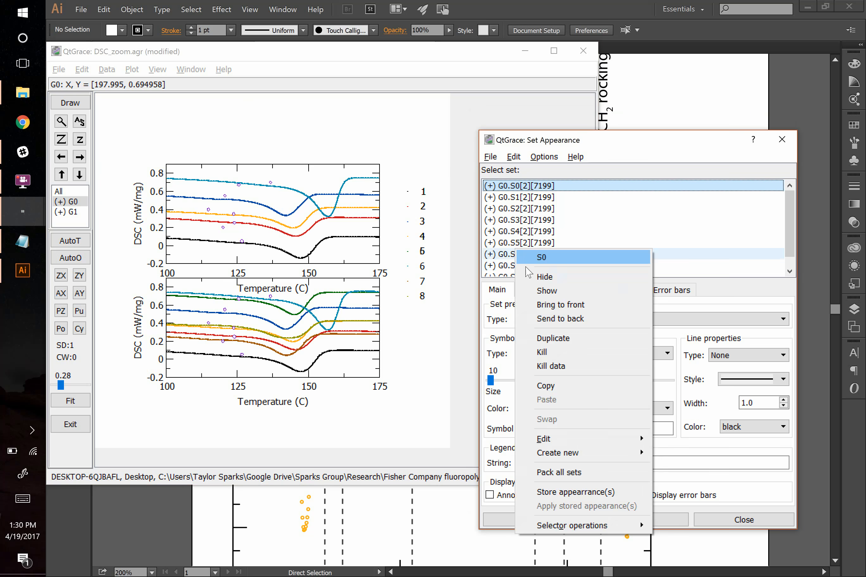
left_click(536, 277)
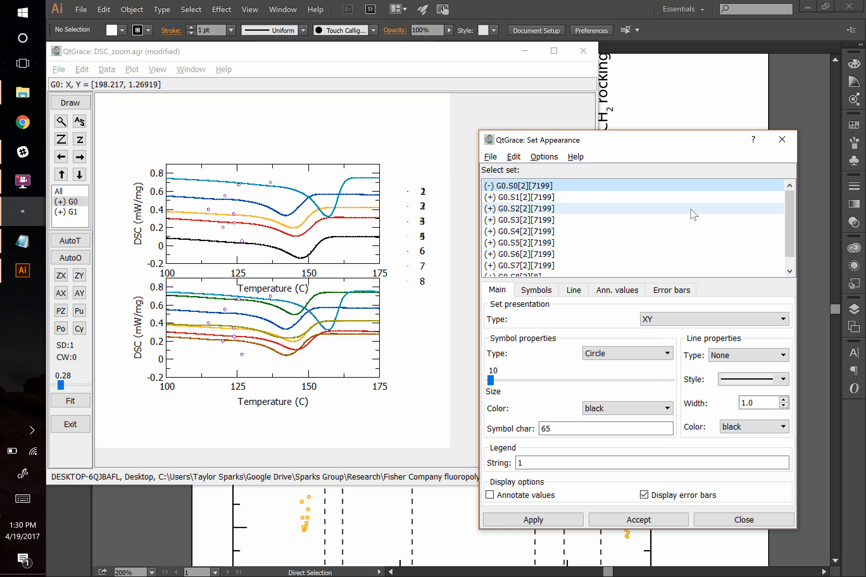
left_click(781, 140)
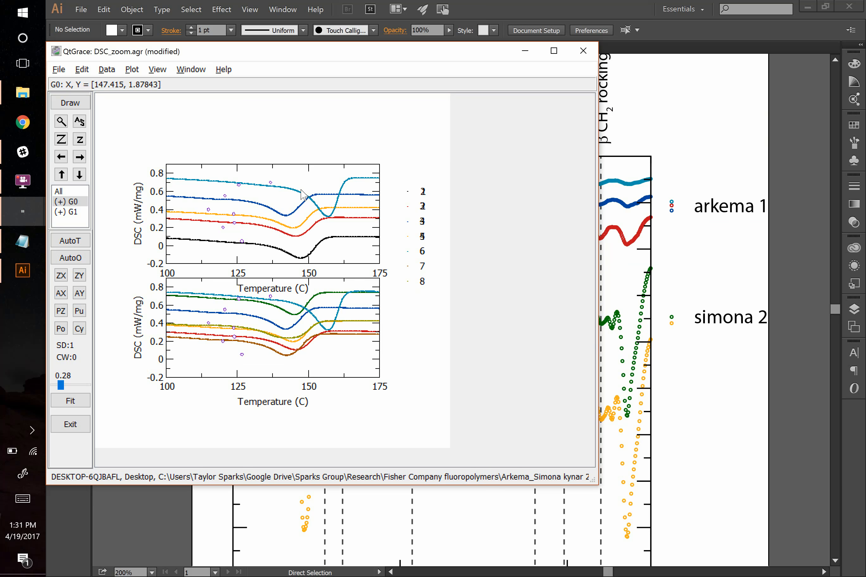
Bring up the legend box settings of the lower graph G0 in QtGrace's Graph Appearance
key("alt+Tab")
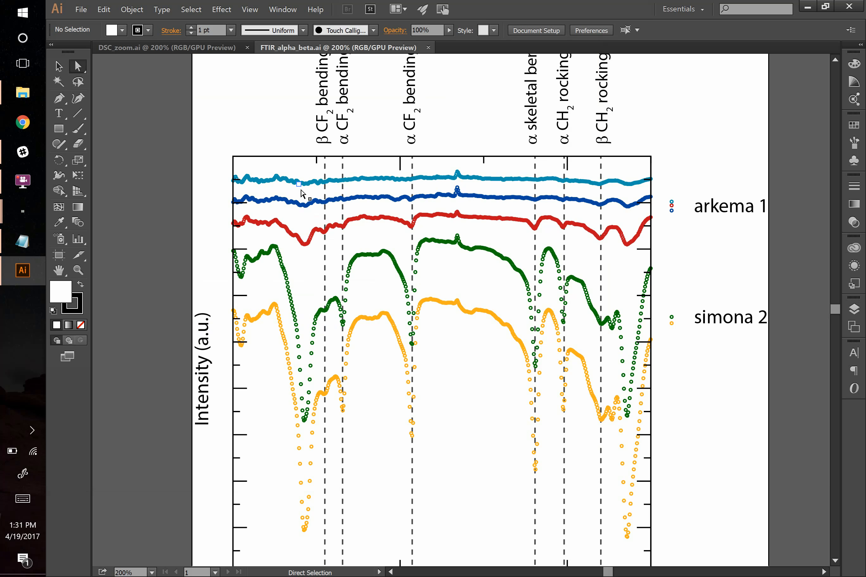
key("alt+Tab")
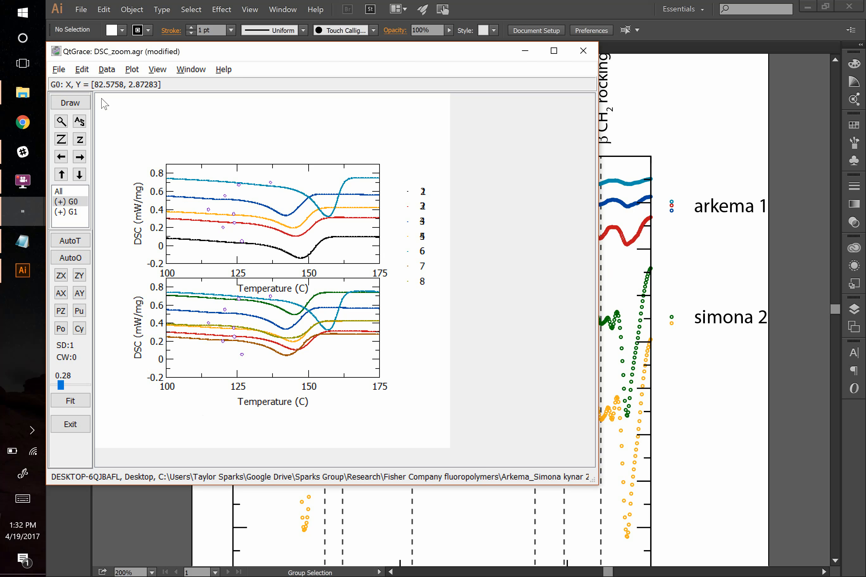
left_click(133, 70)
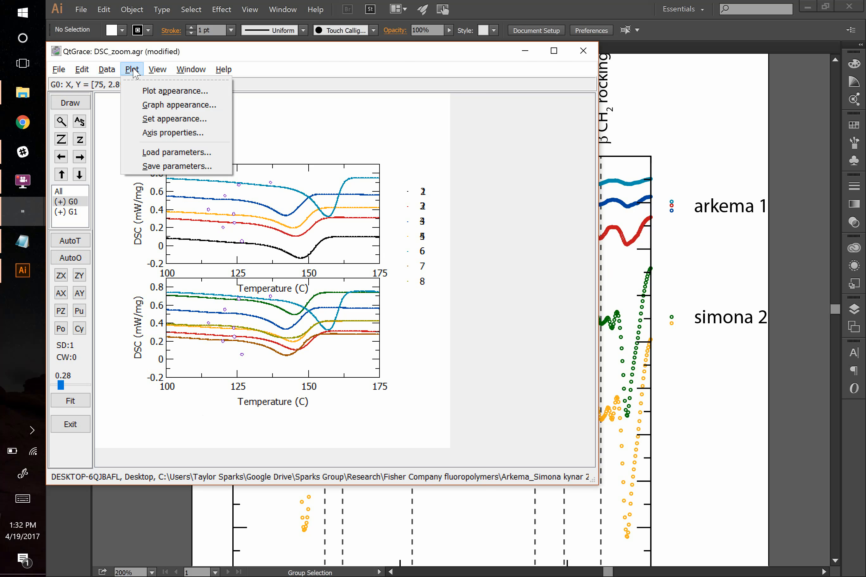
left_click(154, 105)
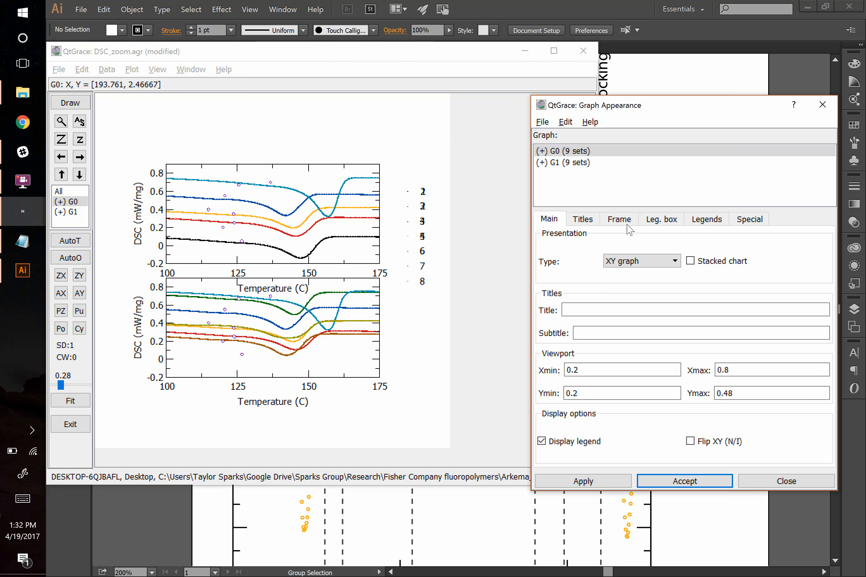
left_click(583, 221)
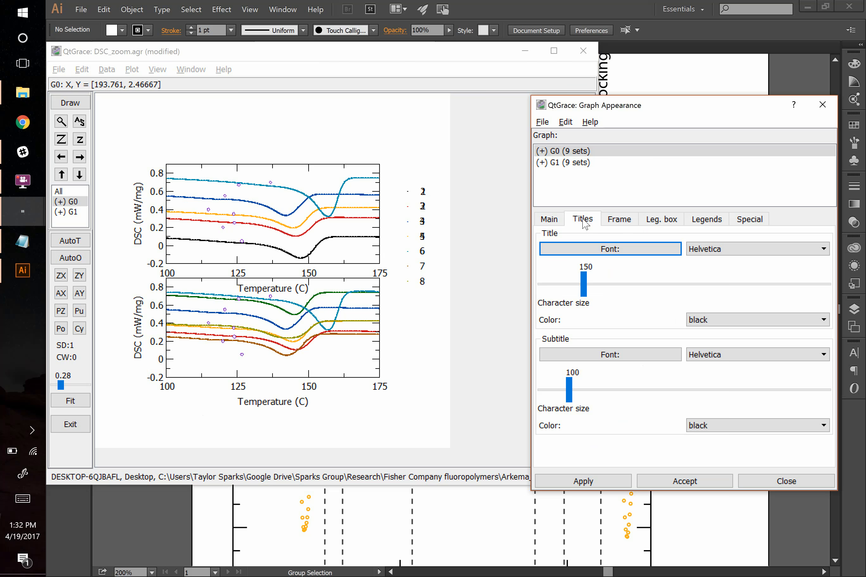
left_click(693, 221)
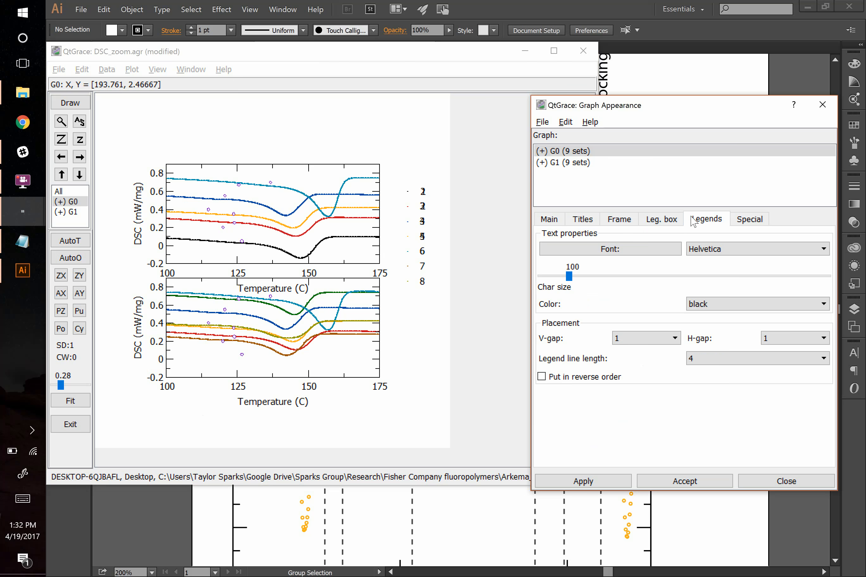
left_click(669, 219)
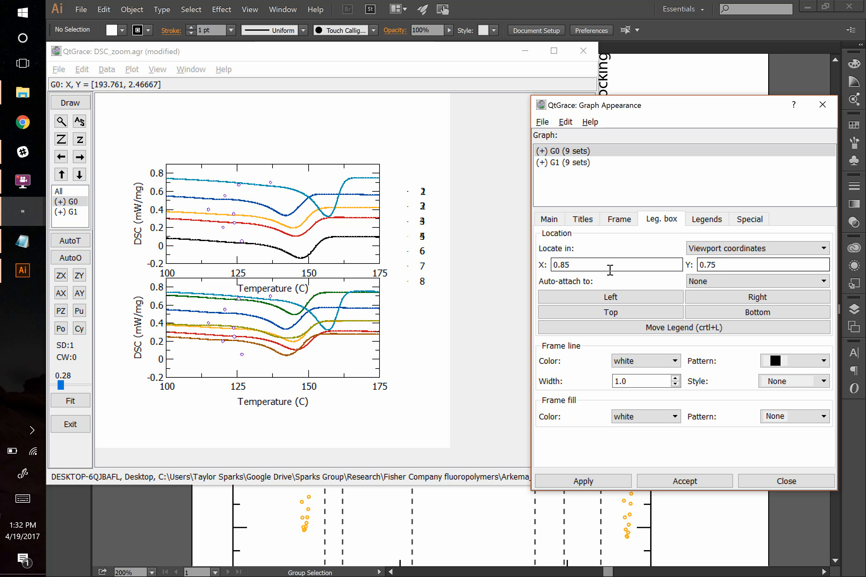
Set the legend box location of graph G0 to X 0.85 and Y 0.45 and apply it
left_click(586, 265)
key("BackSpace")
key("BackSpace")
type("2")
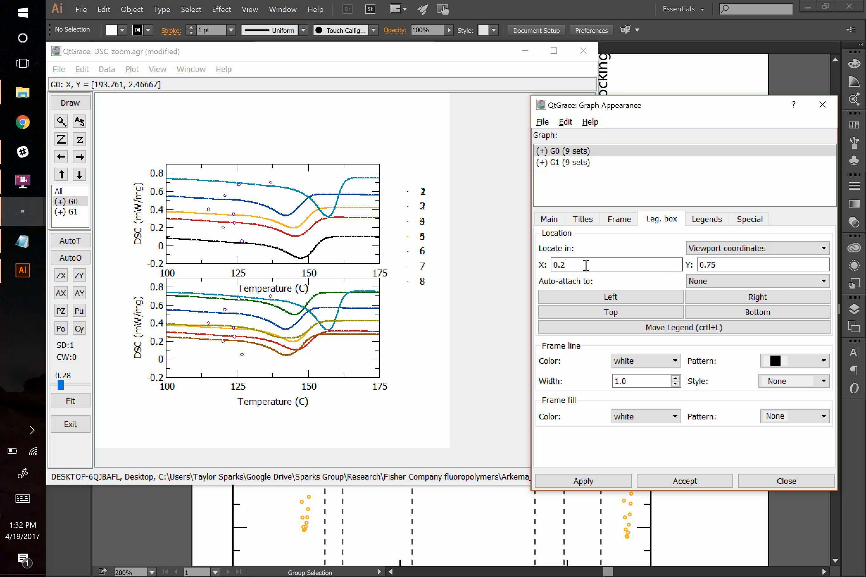
key("BackSpace")
key("BackSpace")
type("85")
left_click(708, 266)
key("BackSpace")
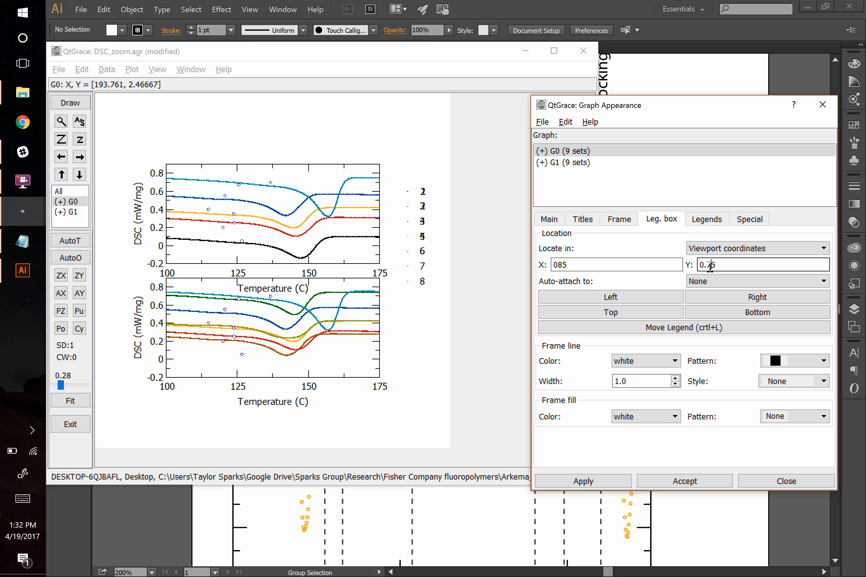
type("4")
left_click(612, 485)
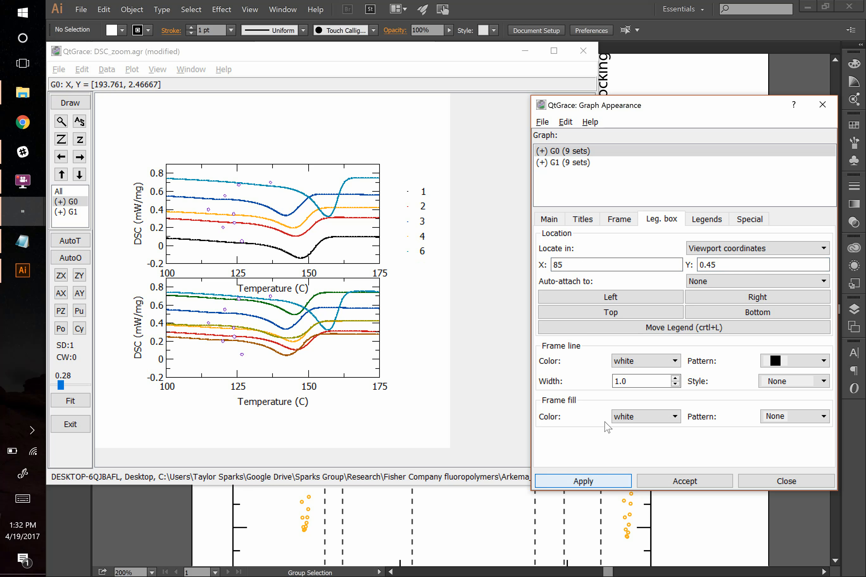
left_click(555, 264)
type("0.")
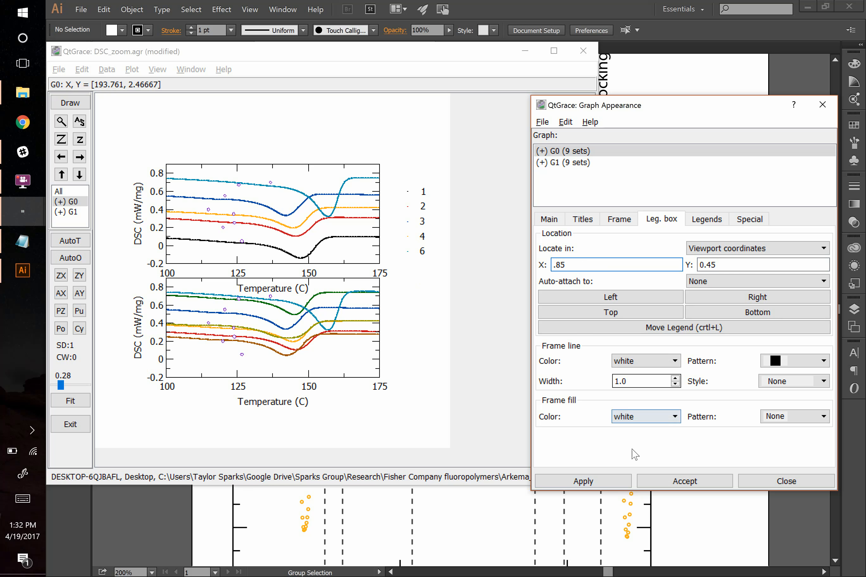
left_click(605, 481)
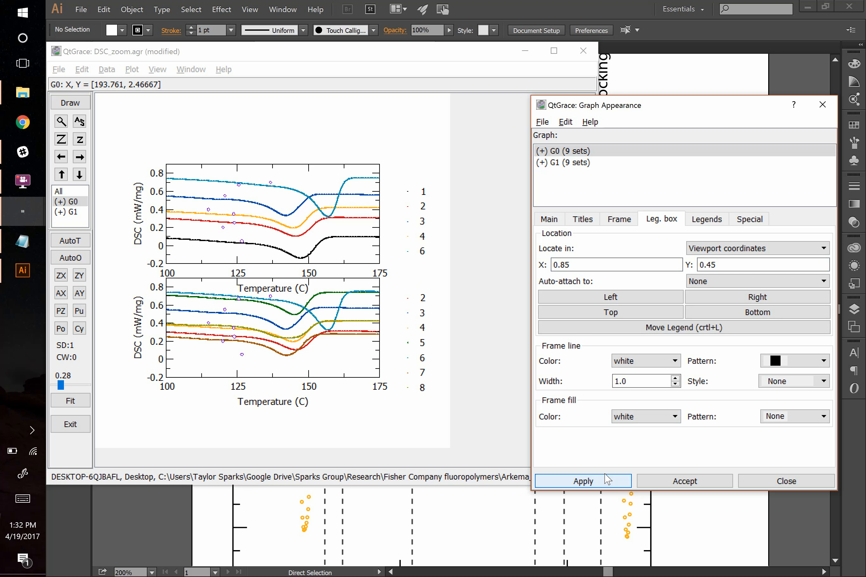
Switch to Illustrator and move the "arkema 1" label with its markers up and to the right, out of line with "simona 2"
key("alt+Tab")
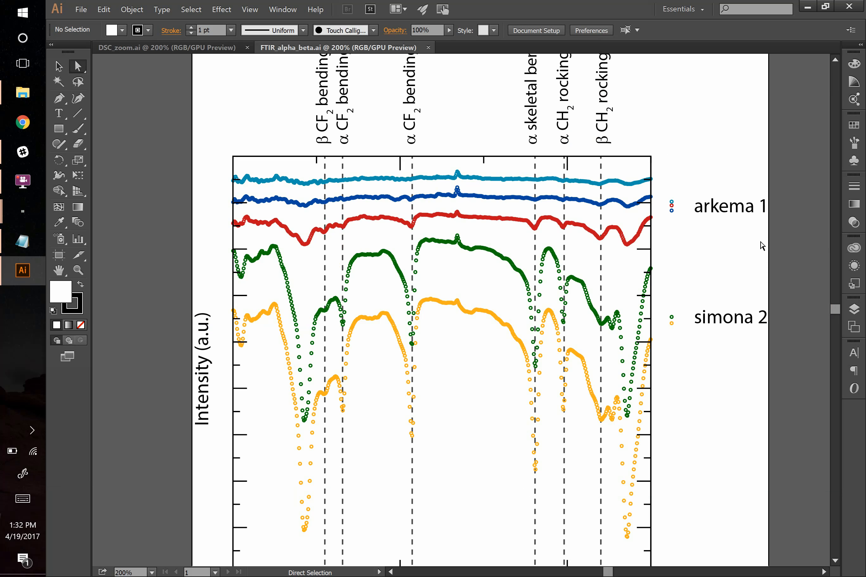
left_click_drag(673, 151, 791, 256)
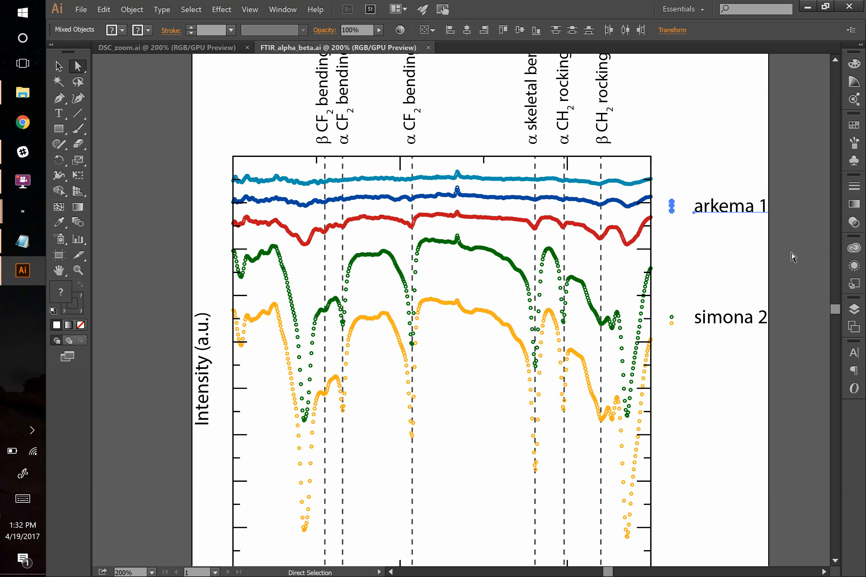
mouse_move(702, 213)
left_mouse_down()
mouse_move(587, 321)
mouse_move(737, 166)
left_mouse_up()
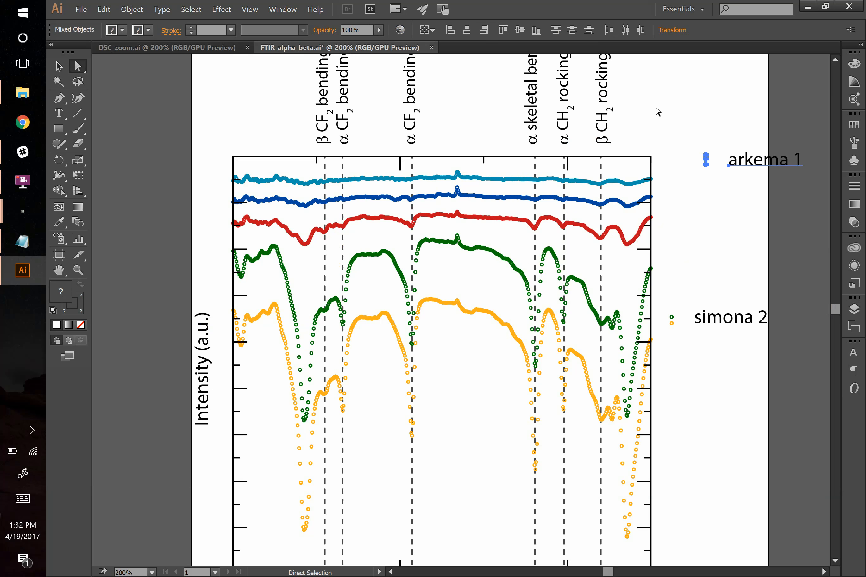
key("ctrl")
left_click_drag(655, 108, 805, 385)
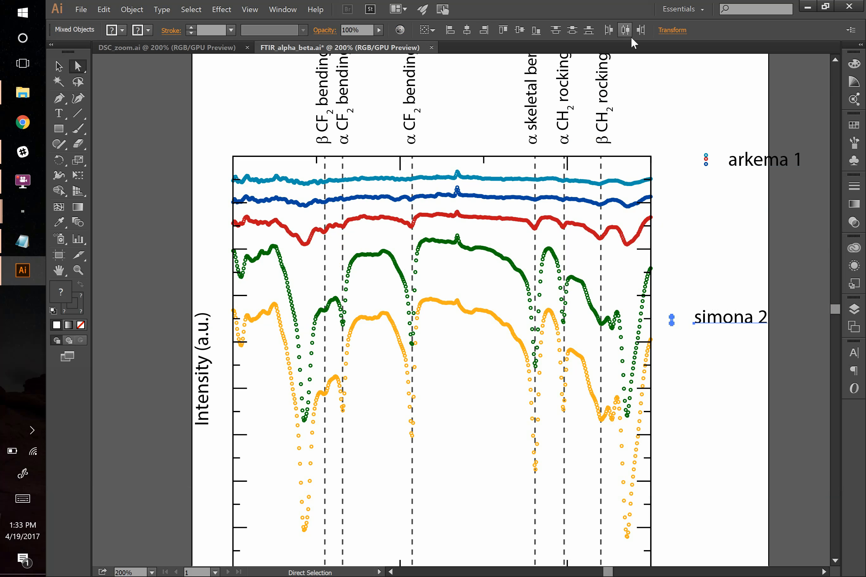
Group the "arkema 1" label with its three coloured markers
left_click(687, 131)
mouse_move(688, 131)
left_mouse_down()
mouse_move(763, 184)
mouse_move(795, 194)
left_mouse_up()
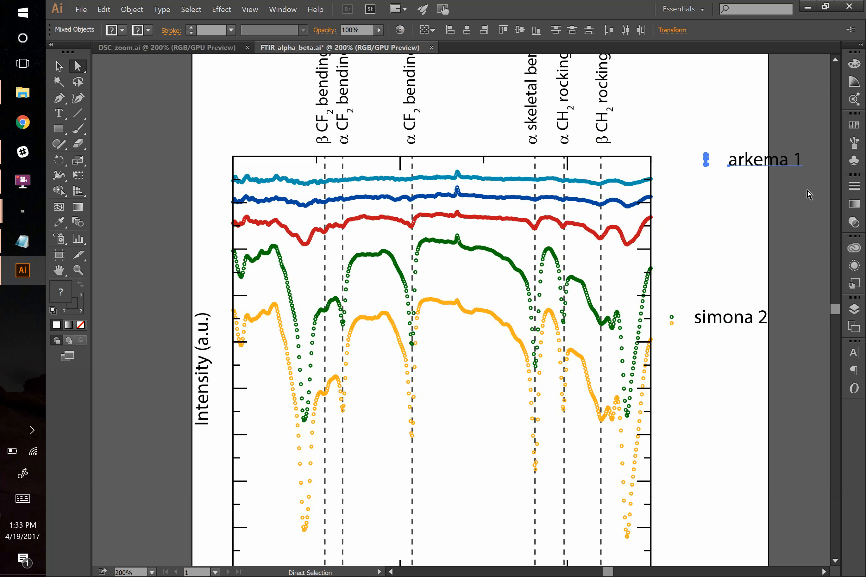
right_click(752, 170)
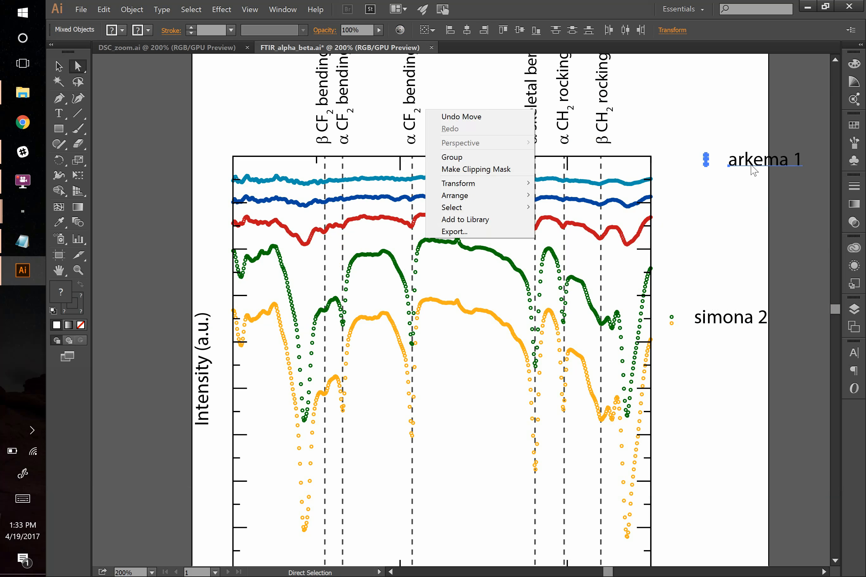
left_click(484, 157)
left_click(690, 279)
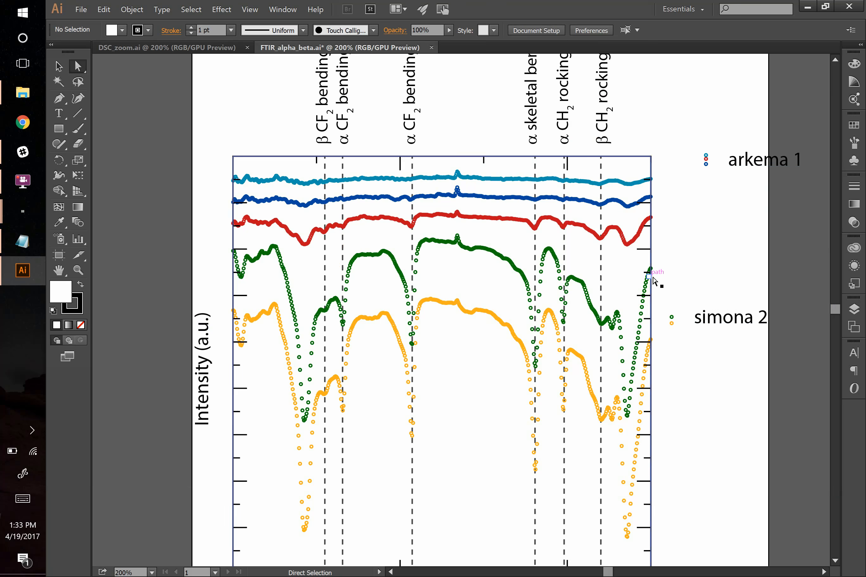
Group the "simona 2" label with its green and yellow markers
mouse_move(661, 286)
left_mouse_down()
mouse_move(741, 344)
mouse_move(792, 357)
left_mouse_up()
right_click(702, 311)
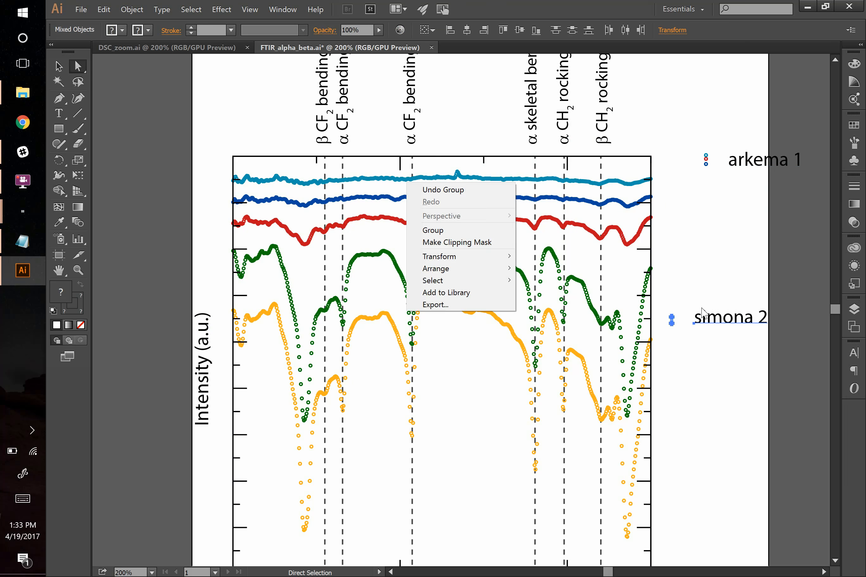
left_click(475, 230)
left_click(754, 226)
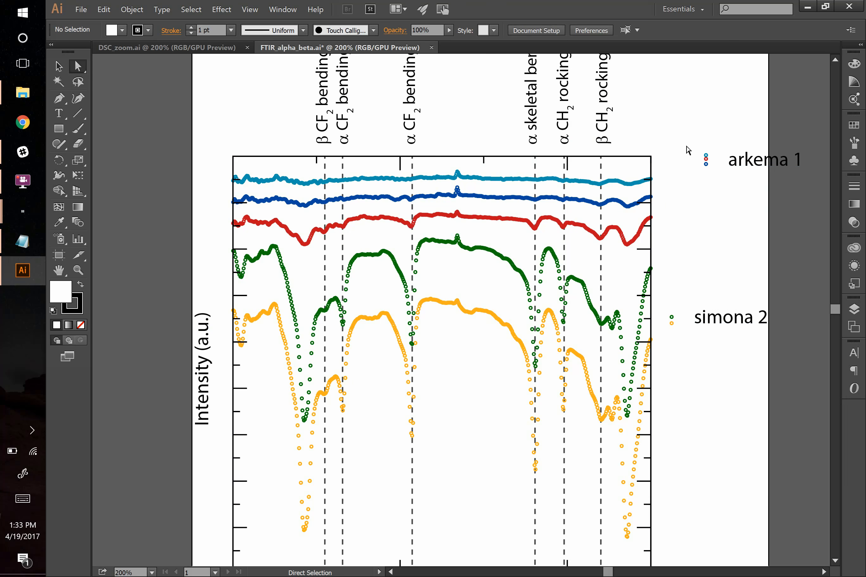
Select both legend groups and align them horizontally, first by their centres and then by their left edges
left_click_drag(661, 125, 789, 396)
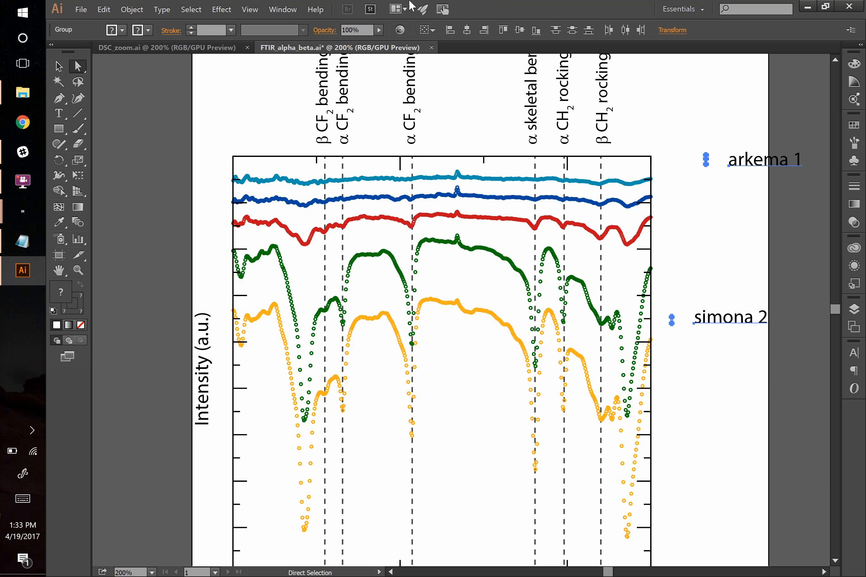
left_click(467, 29)
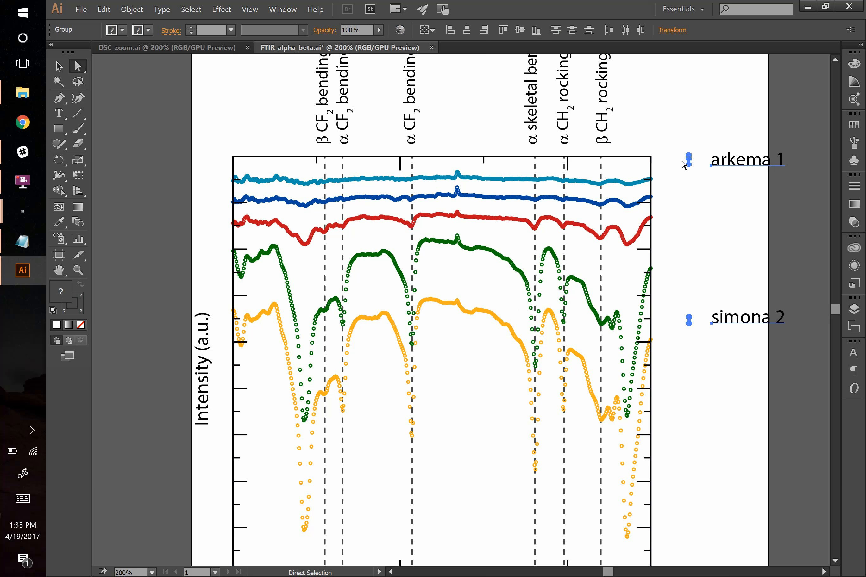
left_click(451, 30)
Nudge the two aligned legend groups left and slightly down so they sit just beside the plot frame
key("Left")
key("Left")
key("Left")
key("Left")
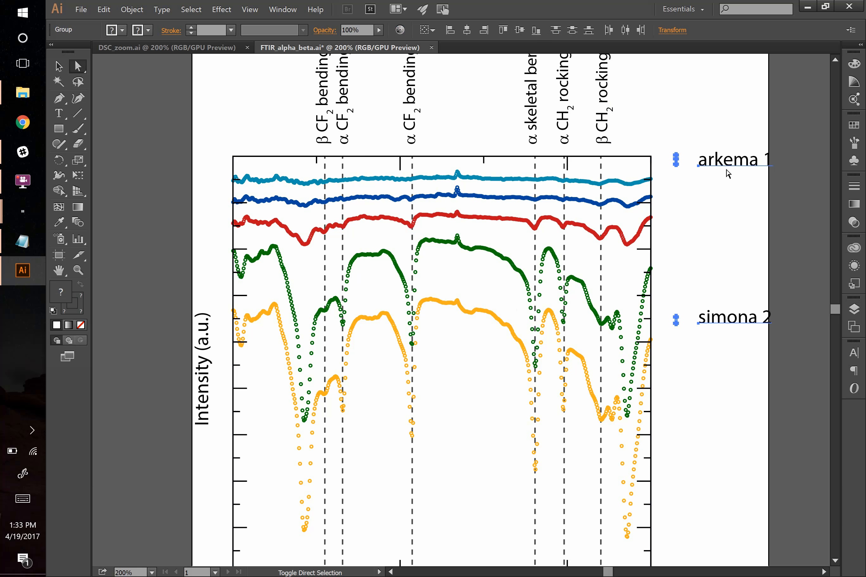
key("Down")
key("Down")
key("Down")
key("Left")
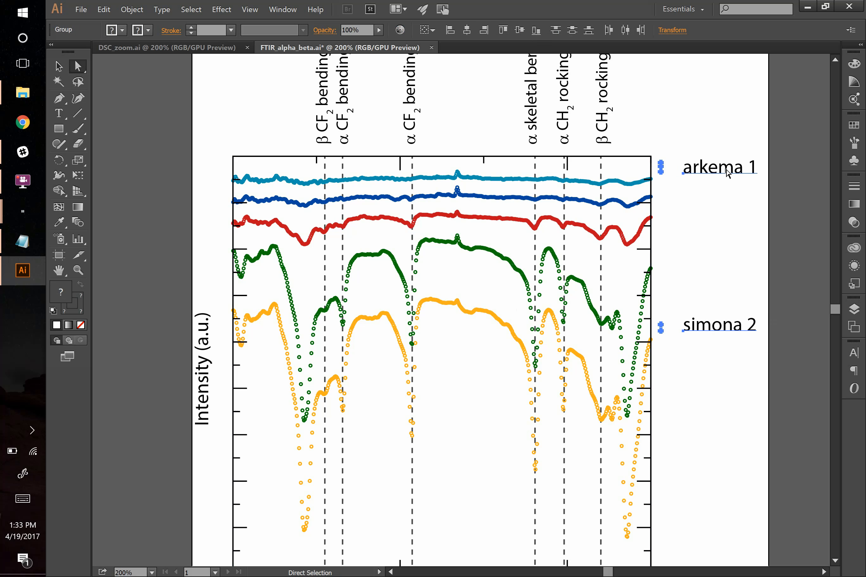
key("Down")
key("Down")
key("Down")
key("Right")
key("Right")
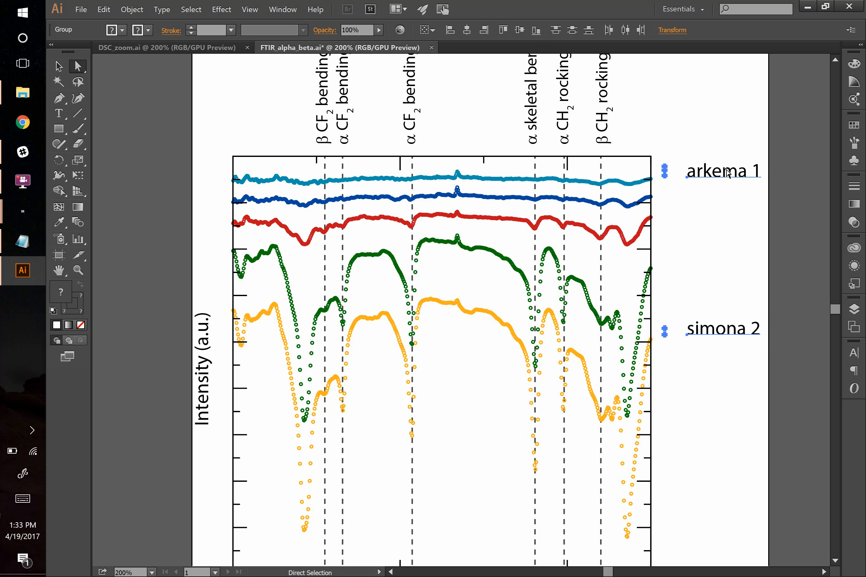
key("Up")
key("Up")
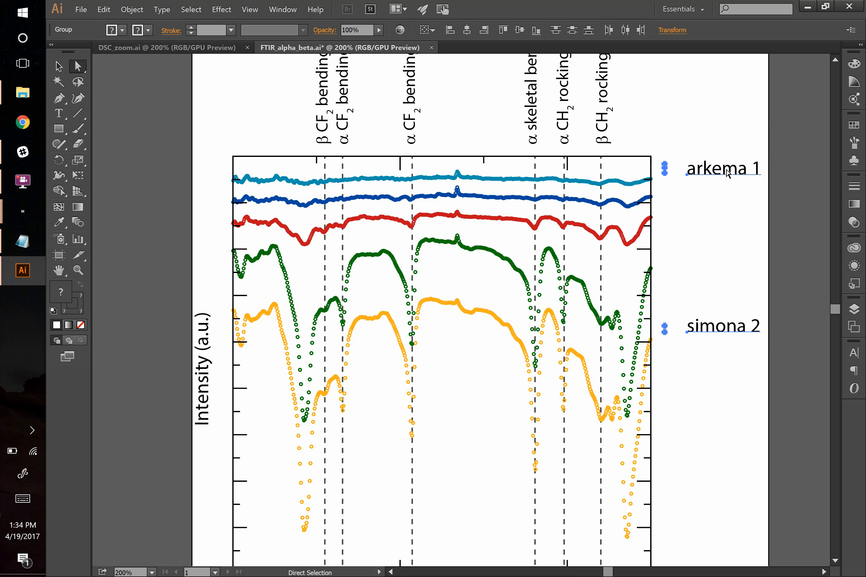
Switch to QtGrace, close the Graph Appearance settings and exit DSC_zoom.agr without saving the changes
key("alt+Tab")
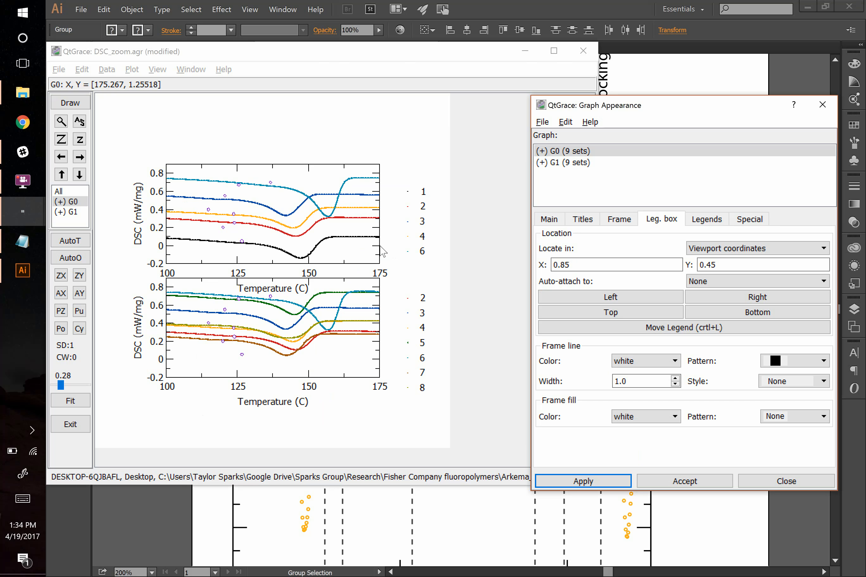
left_click(822, 105)
left_click(583, 51)
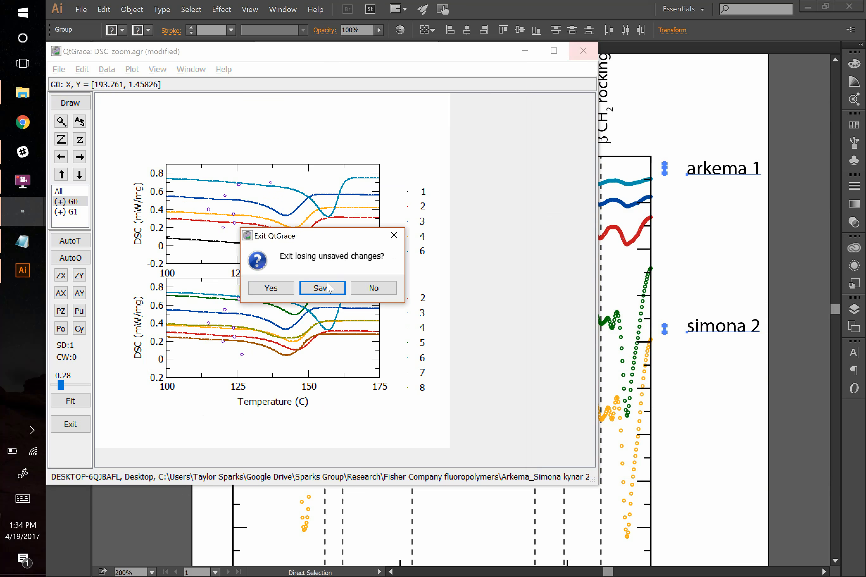
left_click(275, 293)
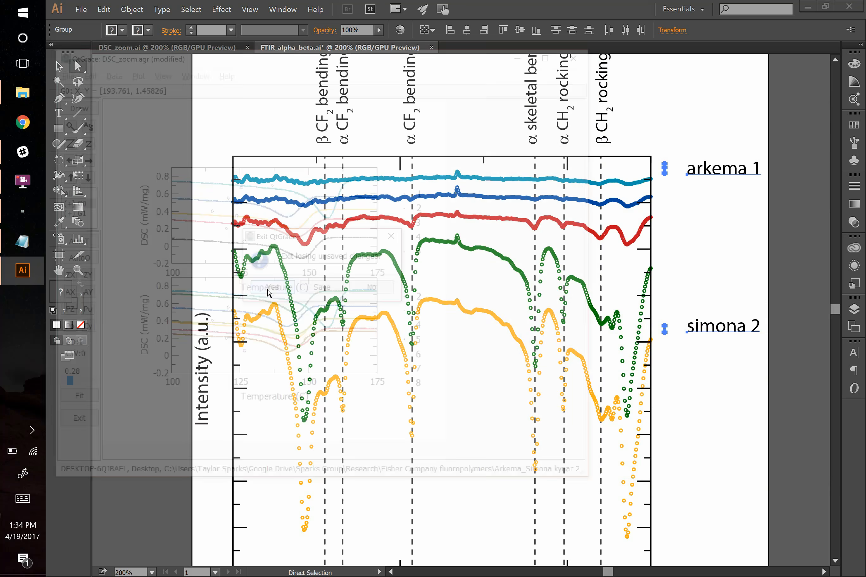
Open avrami.agr from the electrochrome folder under Research in File Explorer and dismiss QtGrace's console messages
key("alt+Tab")
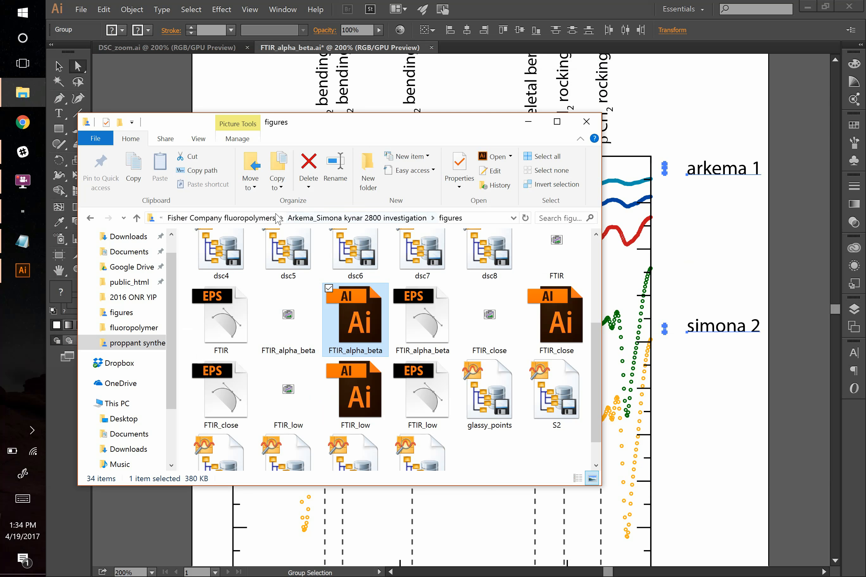
left_click(261, 219)
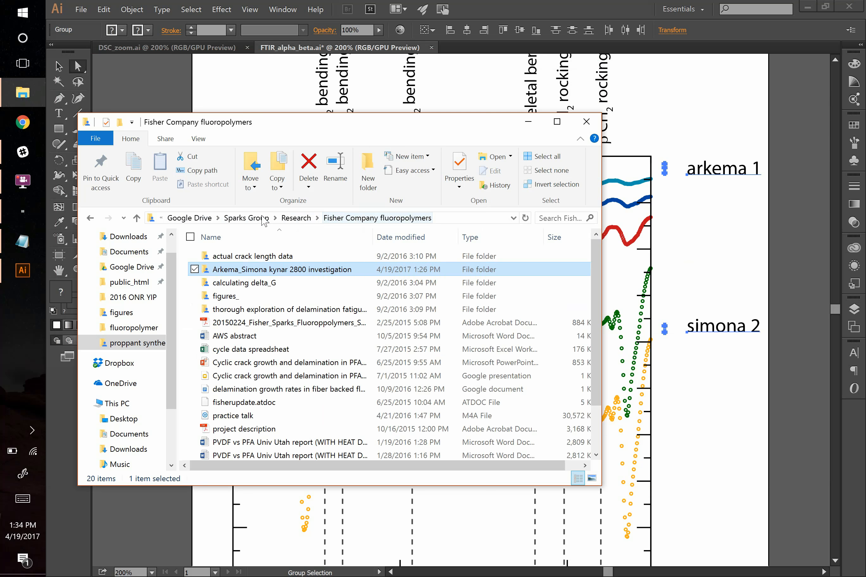
left_click(294, 219)
double_click(239, 376)
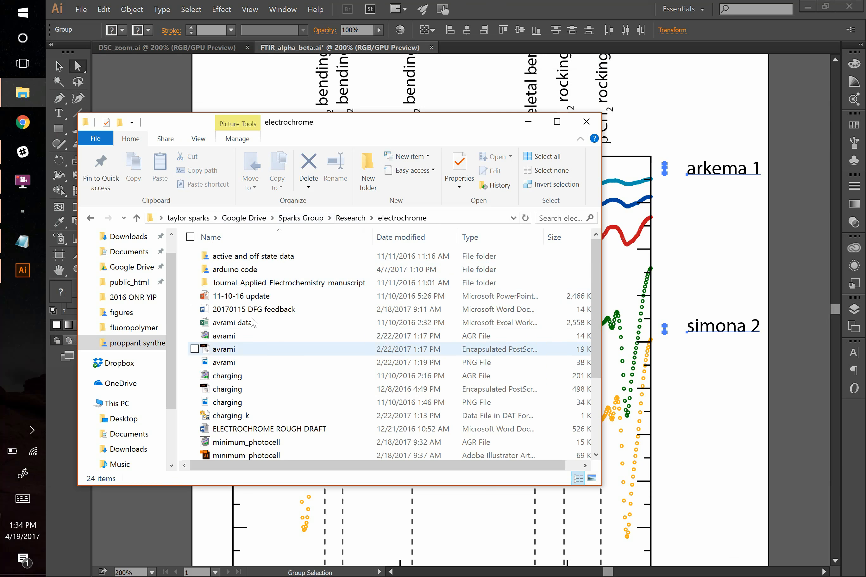
double_click(240, 335)
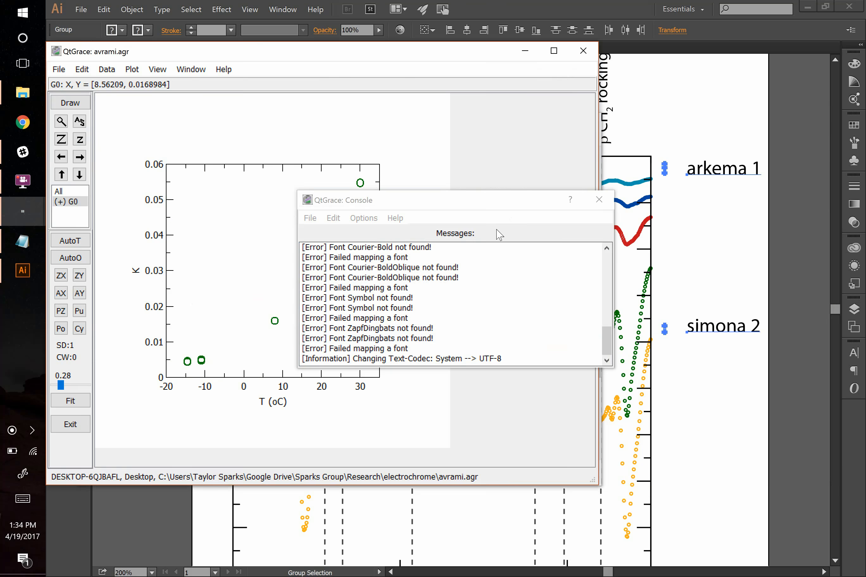
left_click(598, 200)
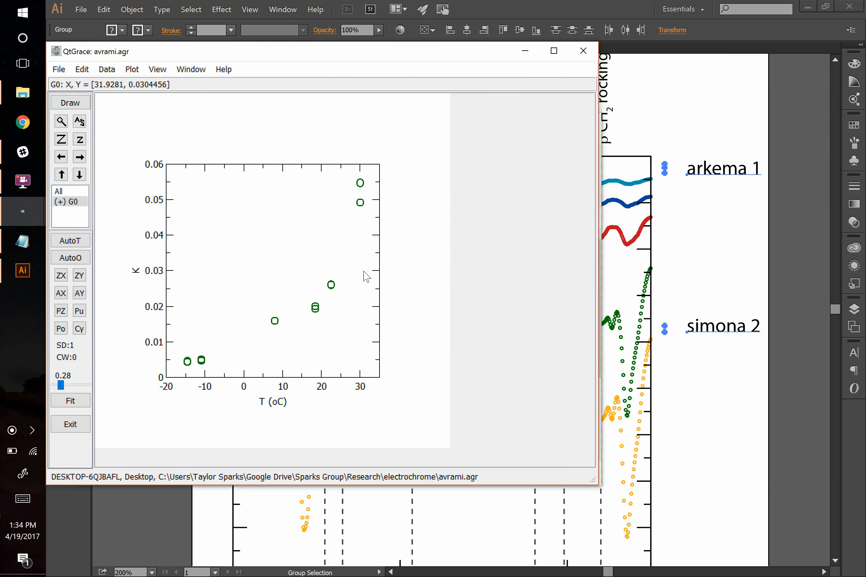
Close the avrami plot, open charging.agr from the electrochrome folder and dismiss QtGrace's console messages
left_click(589, 56)
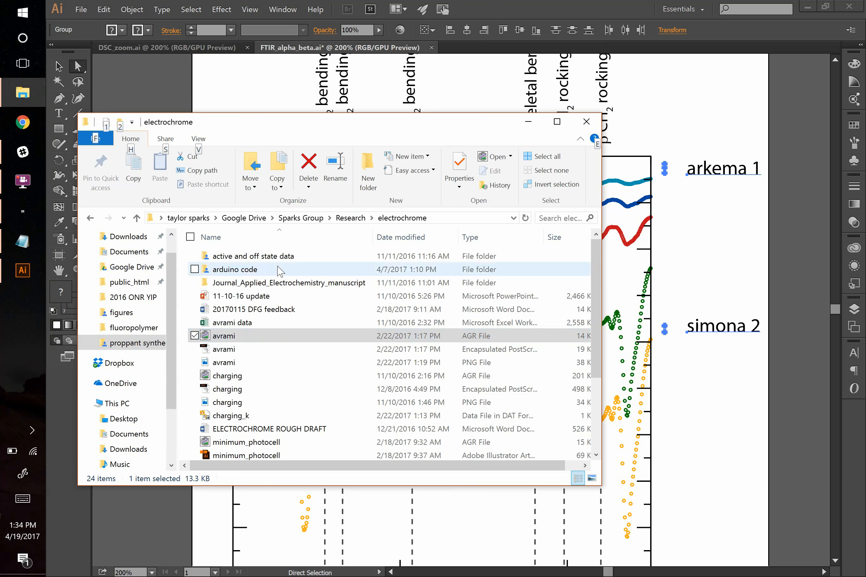
double_click(235, 377)
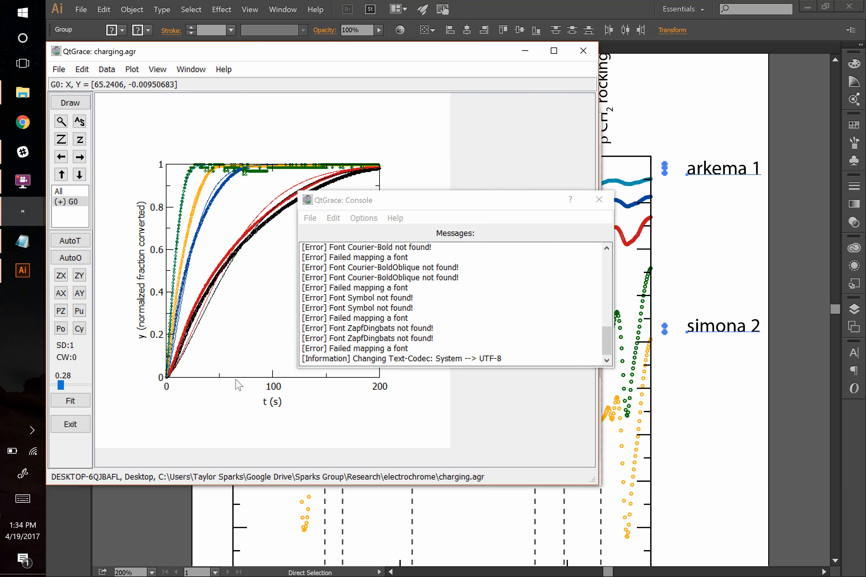
left_click(598, 202)
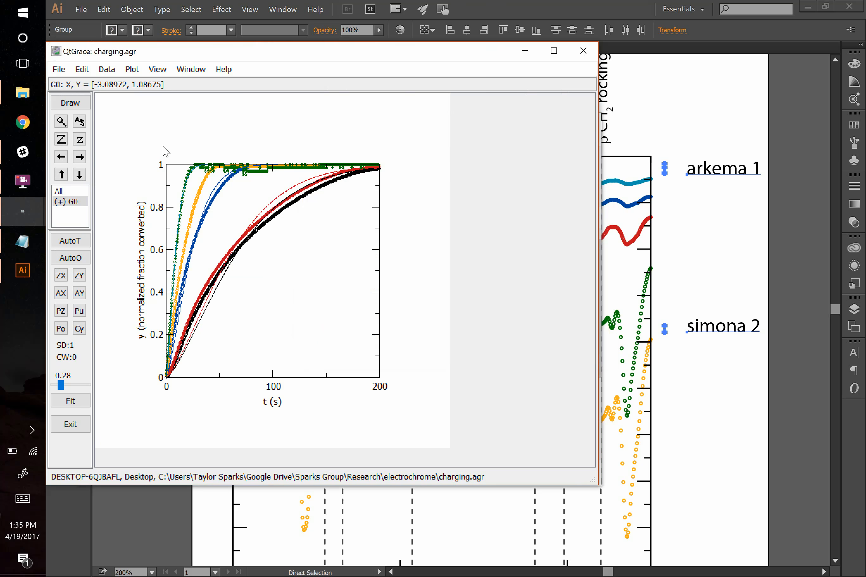
Open Non-linear curve fitting, move it beside the plot, and choose G0.S5 as the source set and G0.S3 as the destination set
left_click(129, 73)
mouse_move(107, 70)
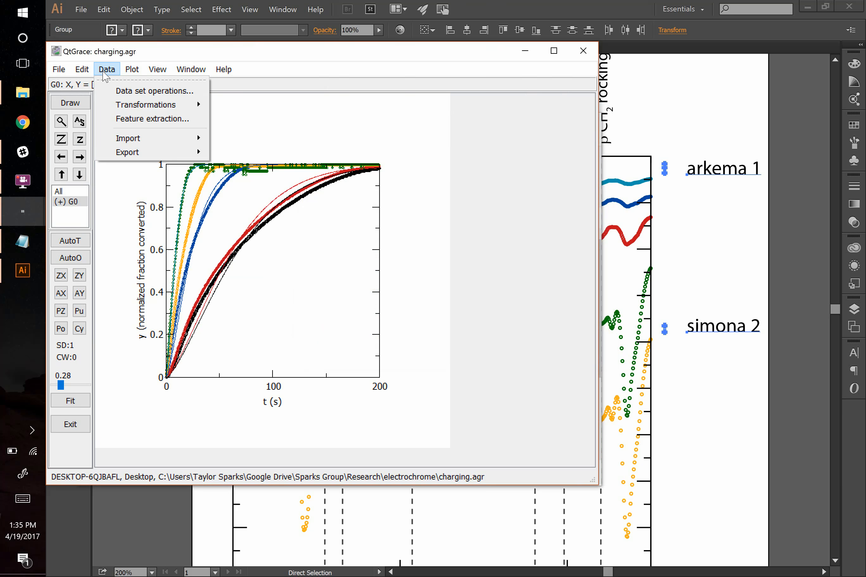
mouse_move(148, 107)
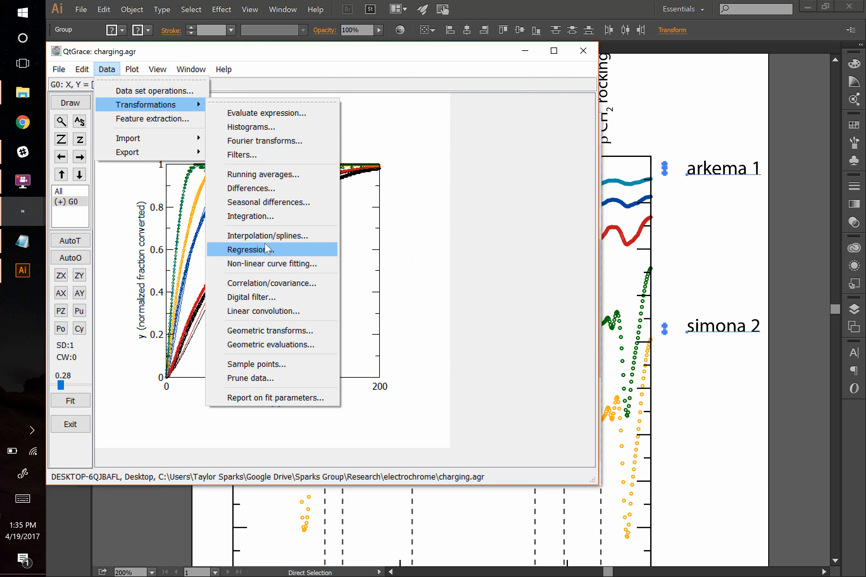
left_click(265, 264)
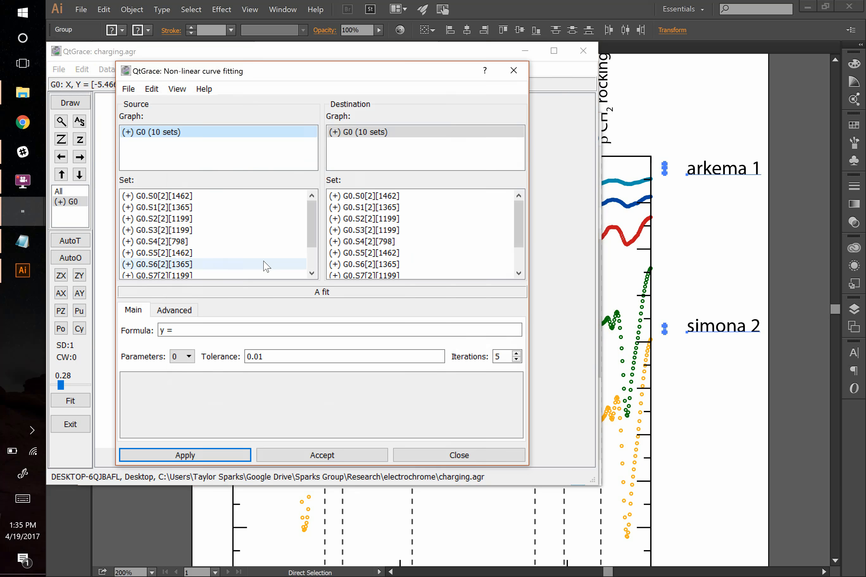
left_click_drag(274, 72, 466, 107)
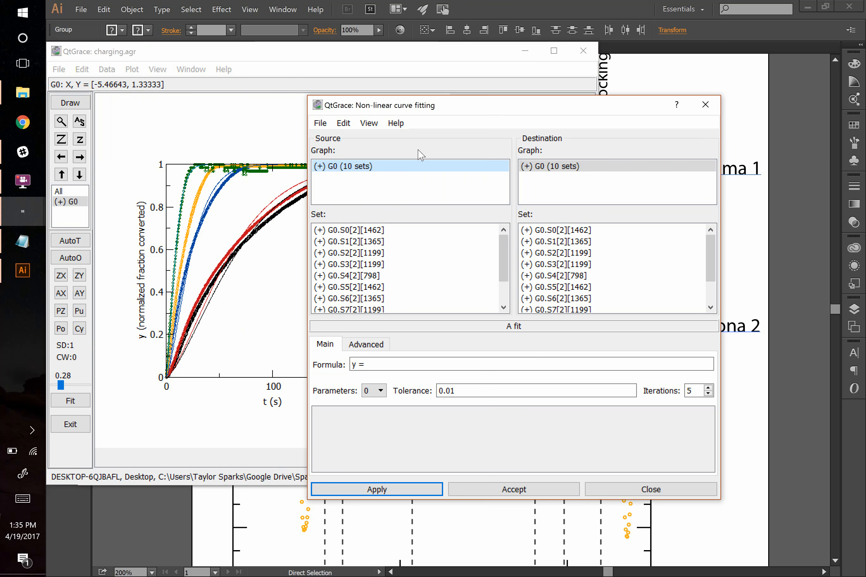
left_click(351, 231)
left_click(355, 252)
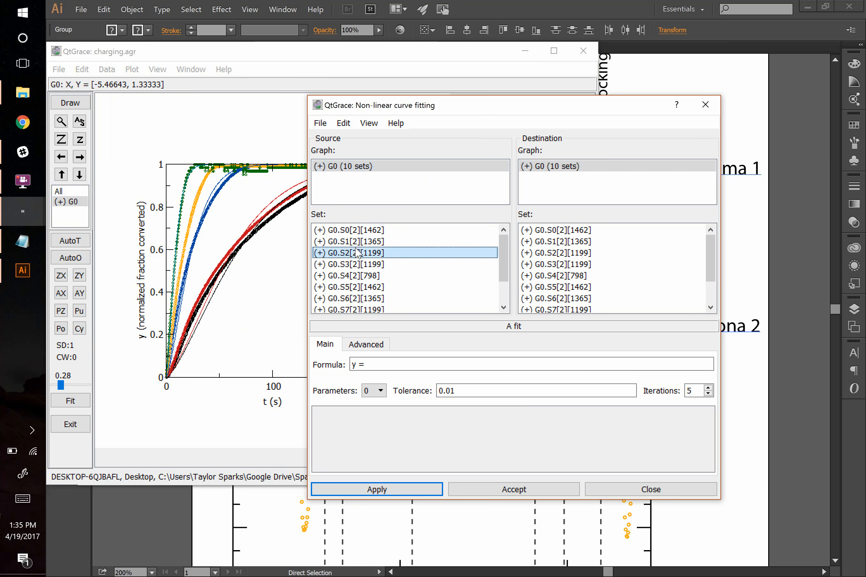
left_click(554, 241)
left_click(555, 264)
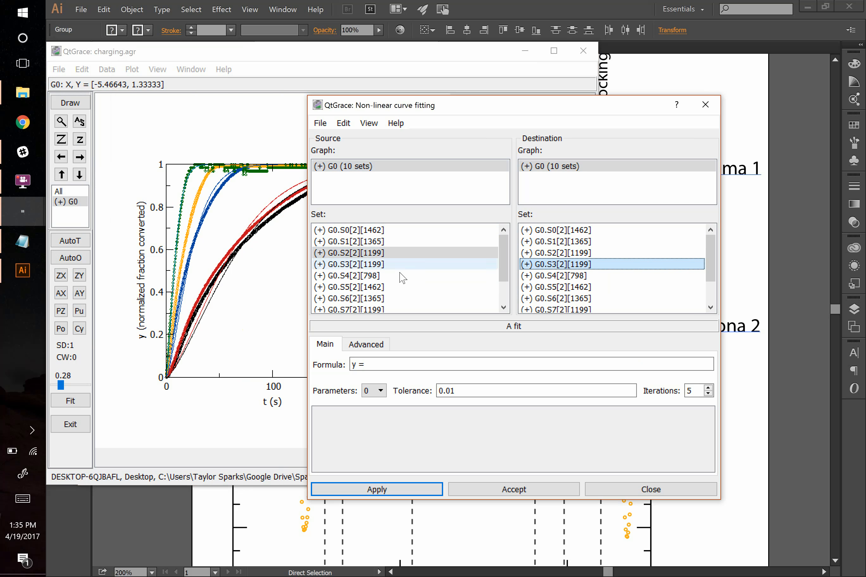
left_click(371, 288)
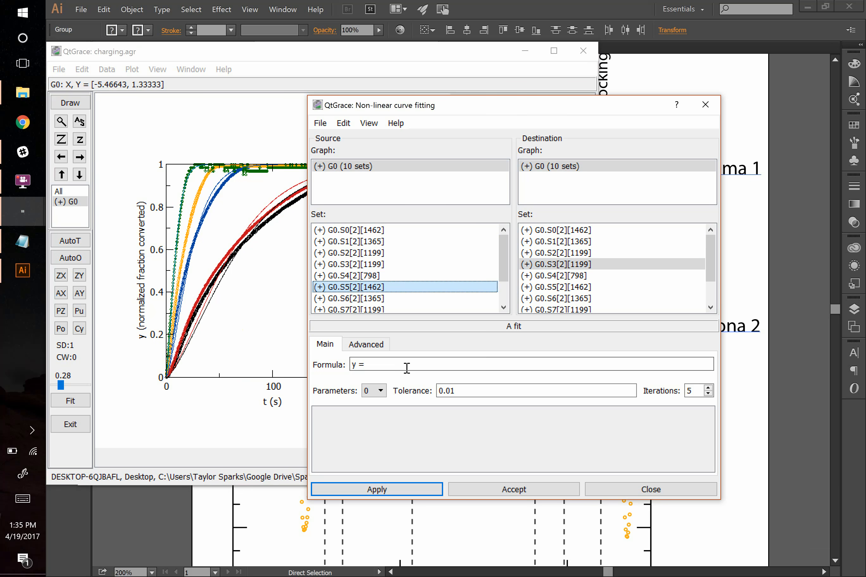
Enter the fit formula y = 1-exp(-a0*x^a1) and set the number of parameters to 2
left_click(389, 364)
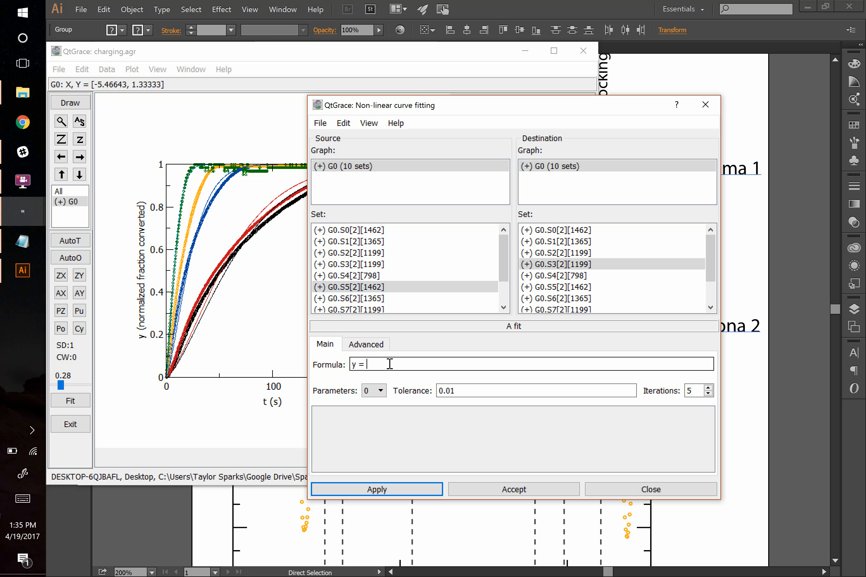
type("1-exp(a0*x^a1)")
left_click(391, 367)
type("-")
left_click(384, 391)
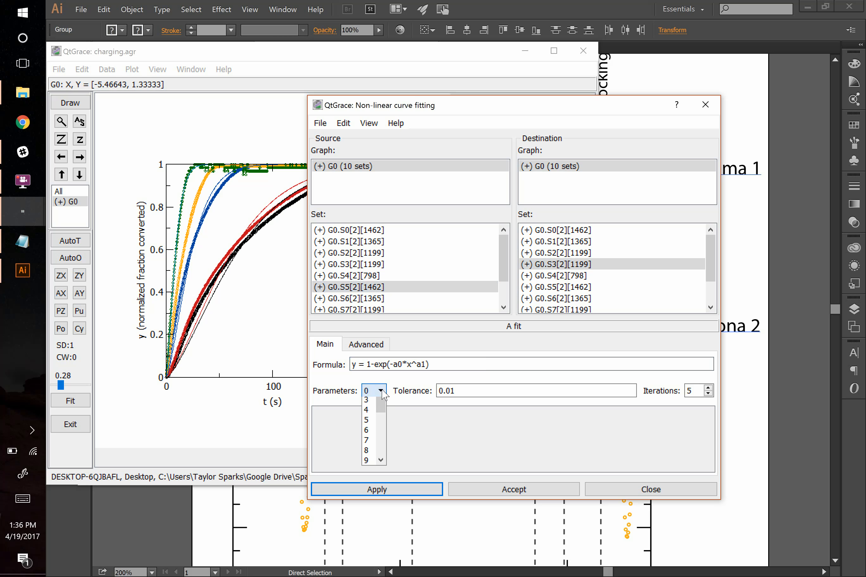
left_click(370, 422)
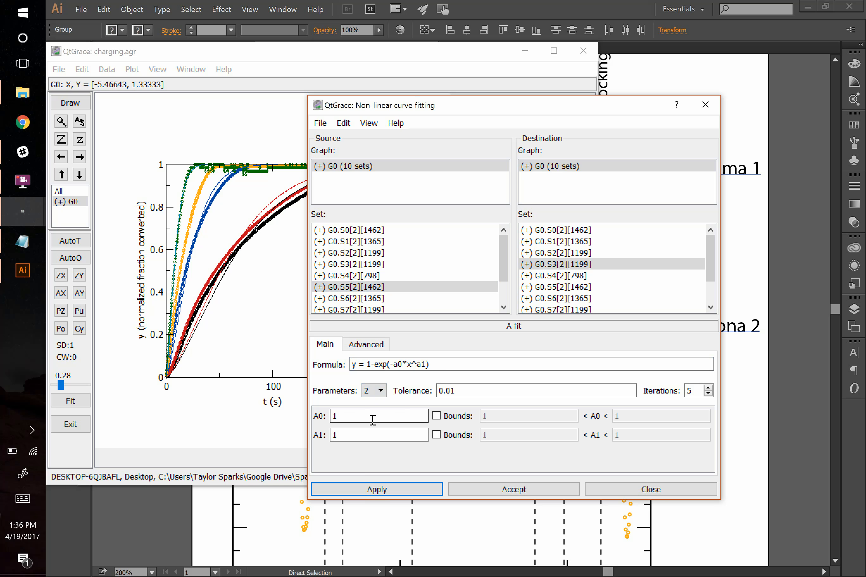
Run the non-linear fit, dismiss the console with its results and close the curve fitting settings
left_click(338, 435)
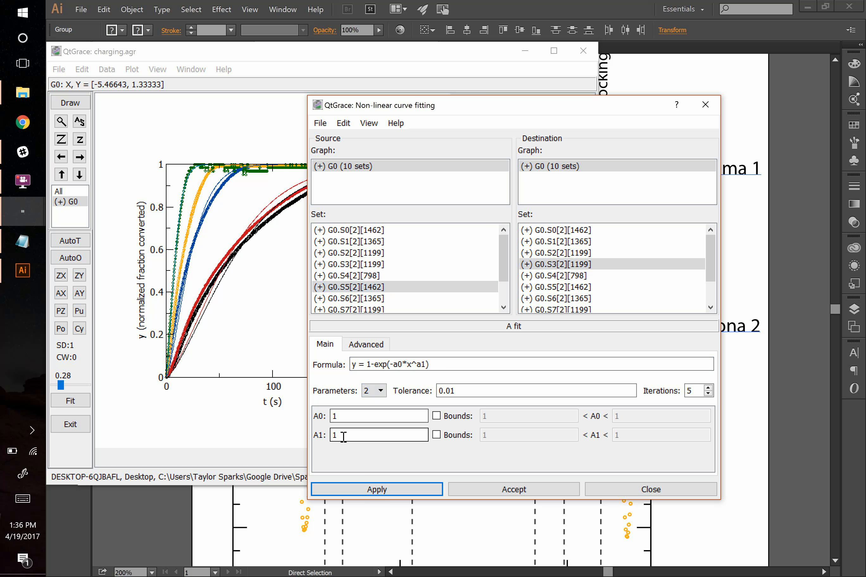
left_click(400, 359)
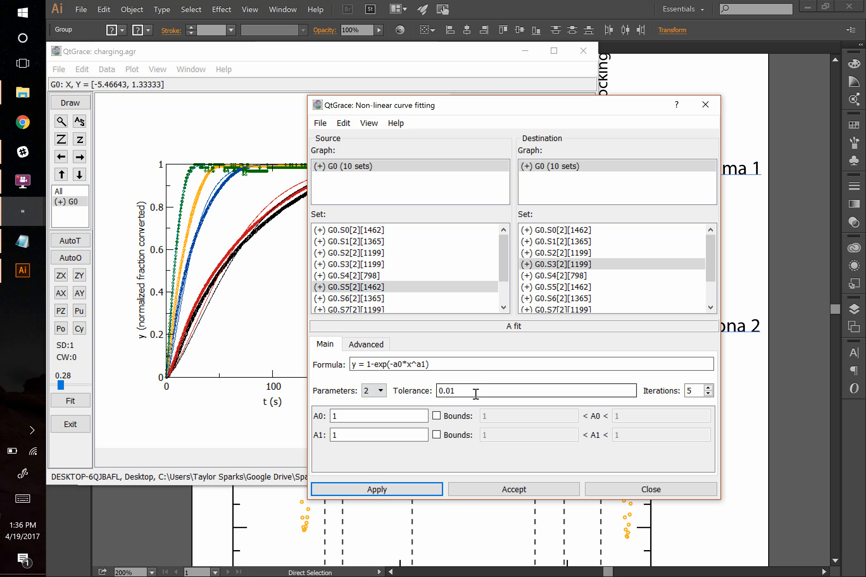
left_click_drag(337, 417, 298, 421)
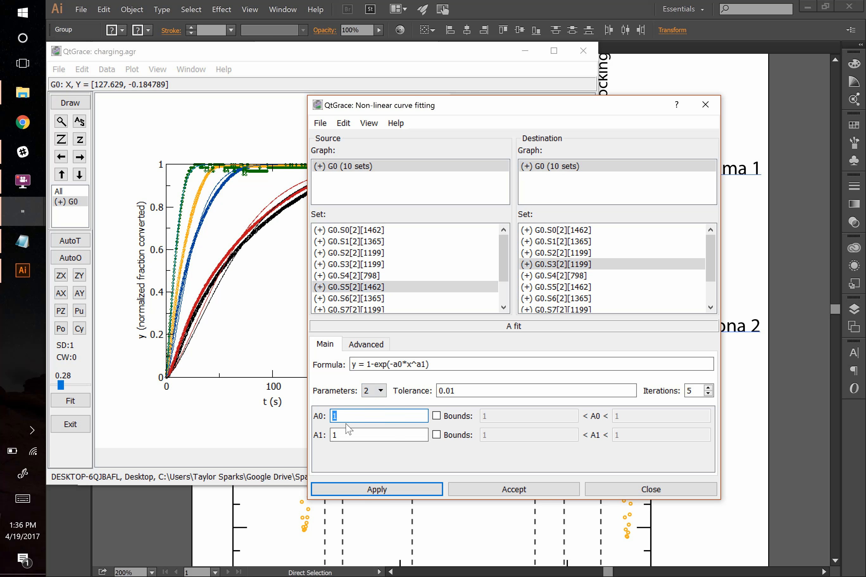
left_click(398, 490)
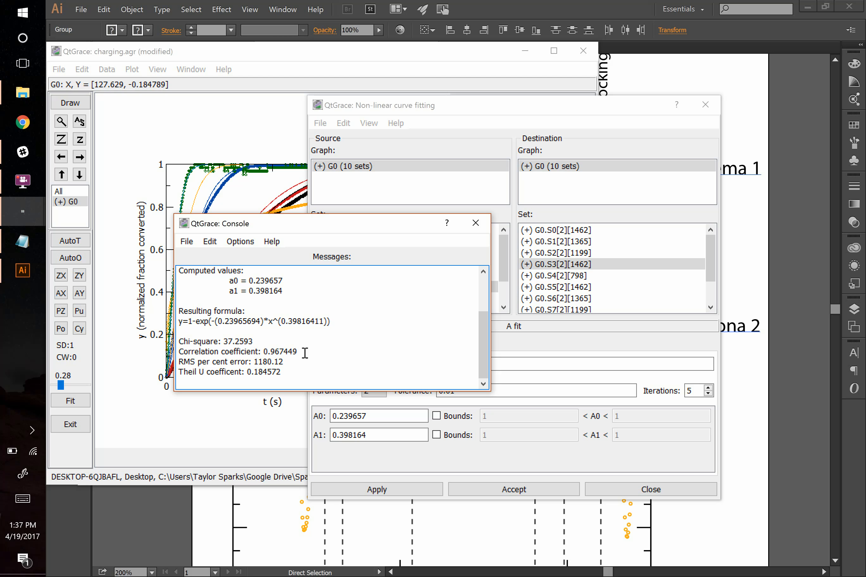
left_click(475, 223)
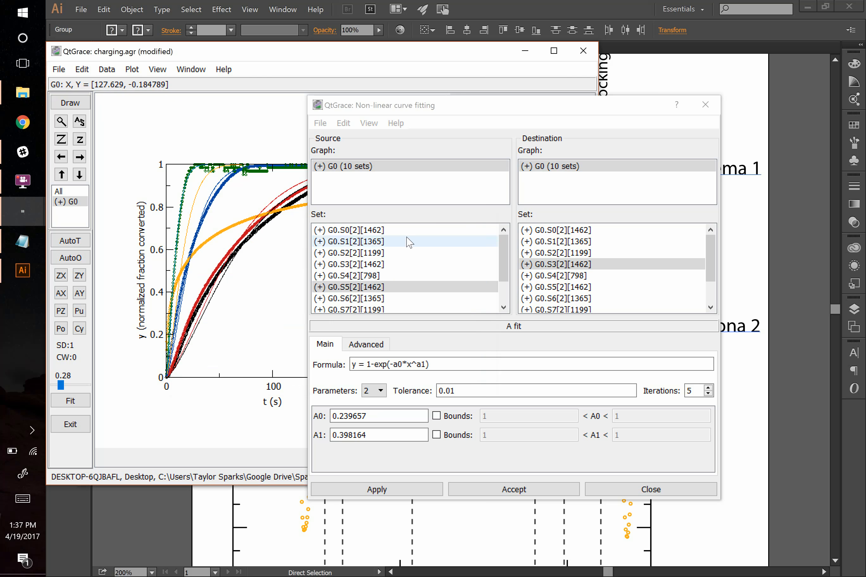
left_click(345, 287)
left_click(563, 265)
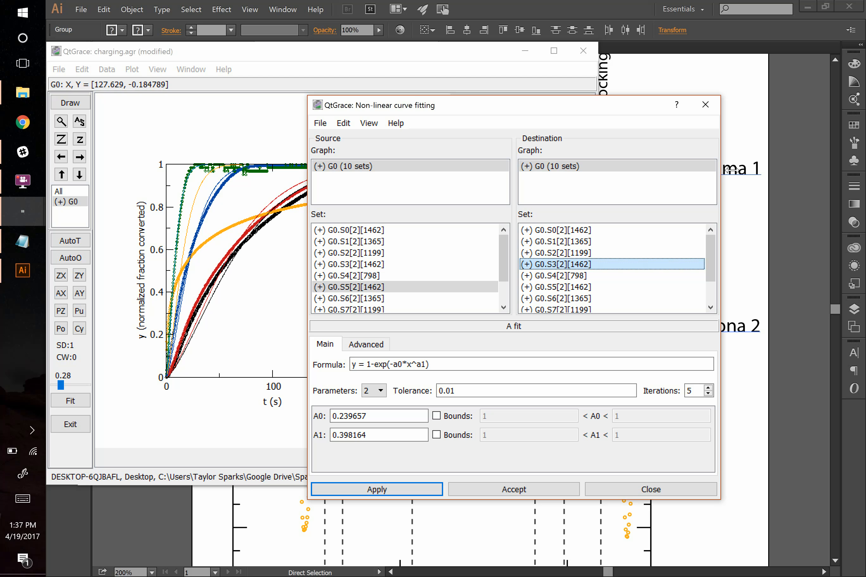
left_click(705, 105)
Open the Set Appearance settings for set G0.S6 and move the dialog clear of the plot
double_click(297, 248)
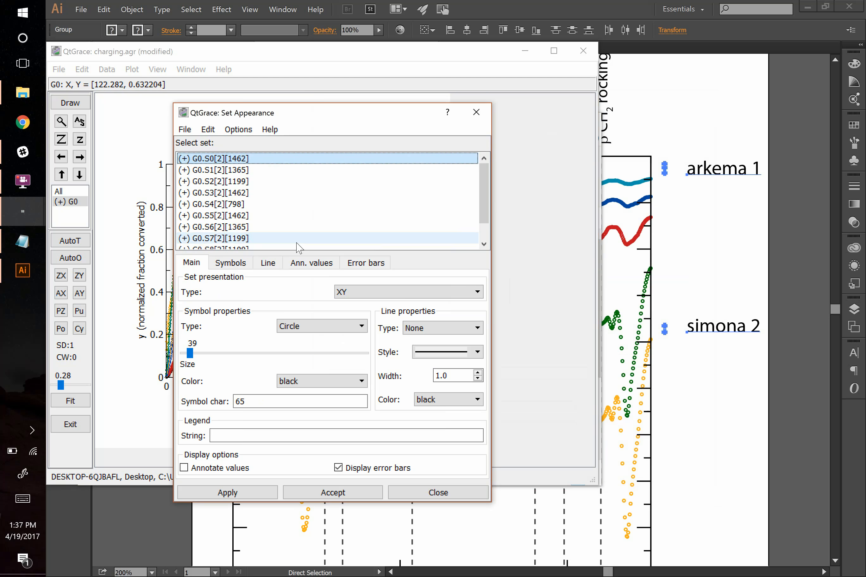
left_click(254, 228)
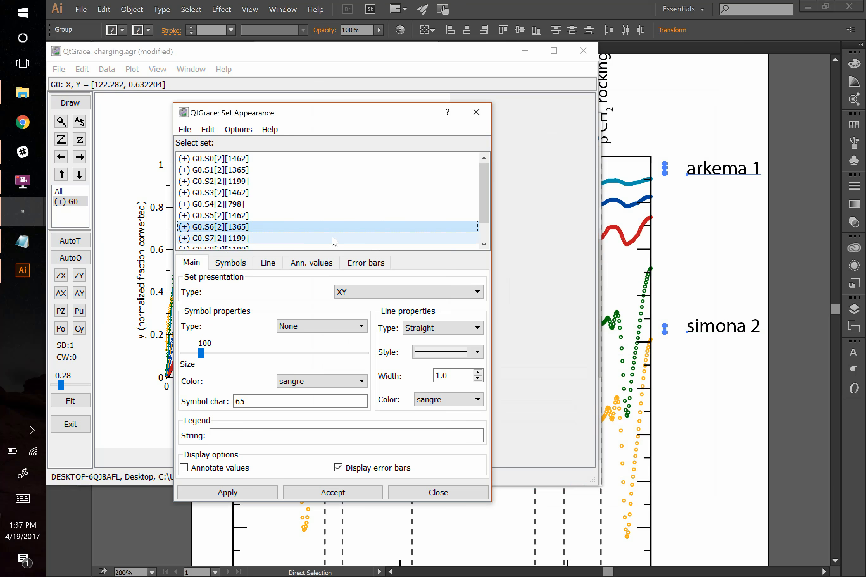
left_click_drag(329, 116, 612, 99)
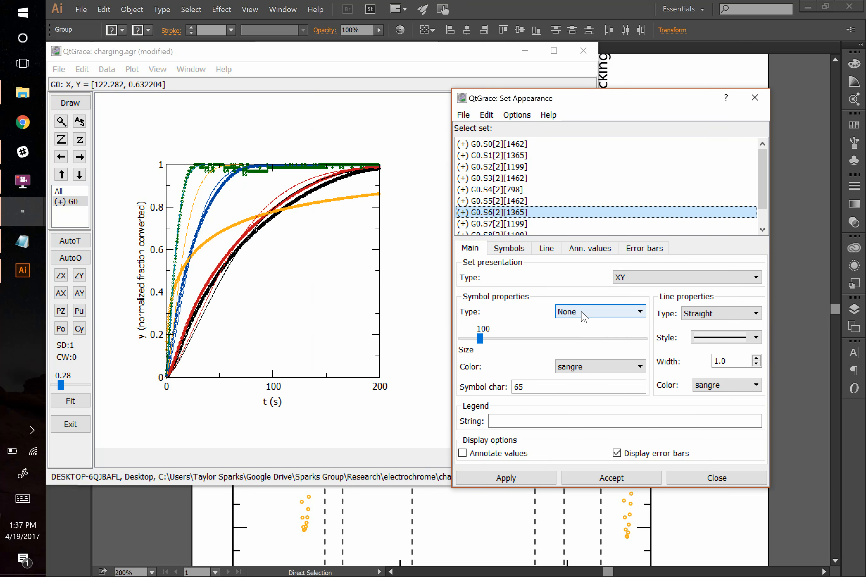
Try the Left stairs line type on set G0.S6, then switch it back to Straight
left_click(705, 314)
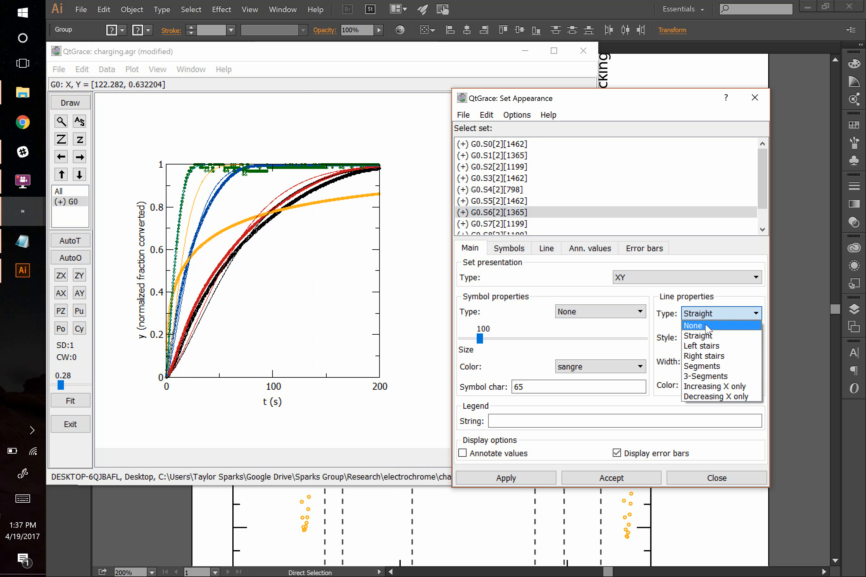
left_click(701, 346)
left_click(528, 480)
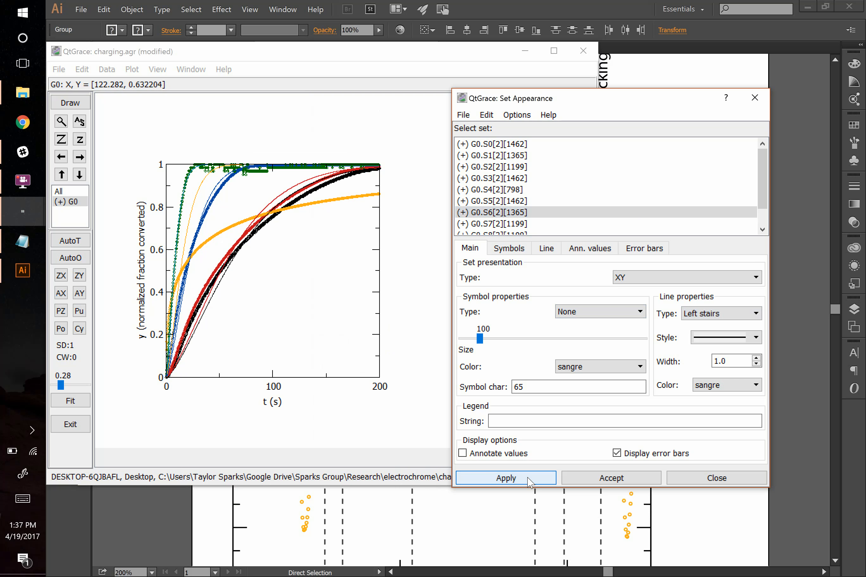
left_click(723, 313)
left_click(700, 335)
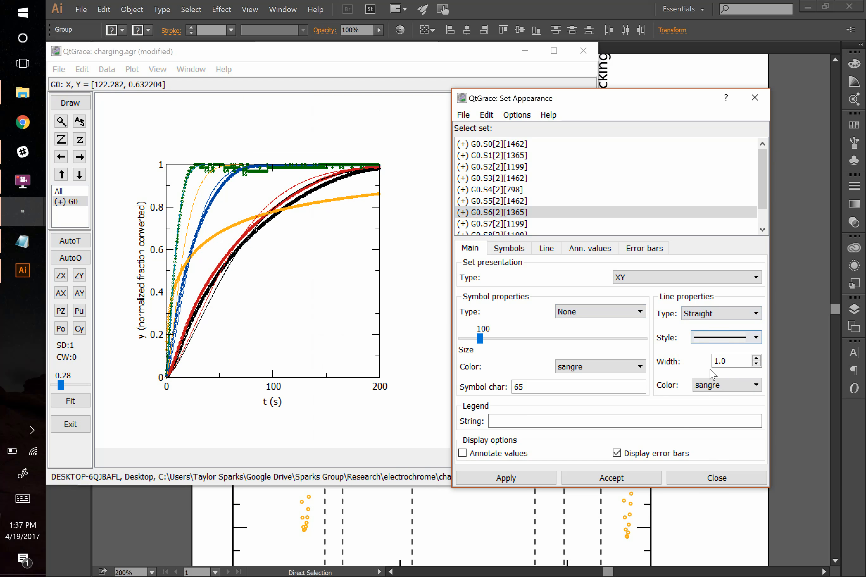
Set the line colour of set G0.S6 to magenta and apply it to the plot
left_click(710, 385)
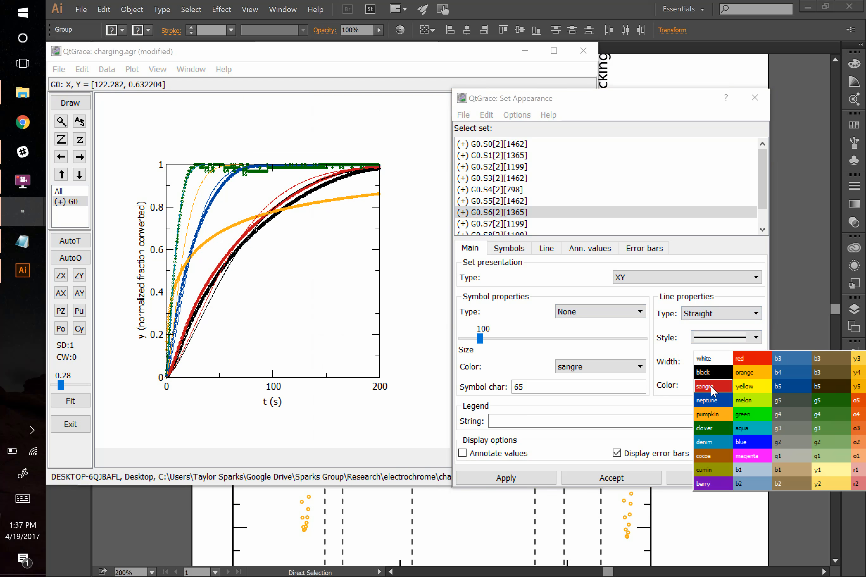
left_click(752, 455)
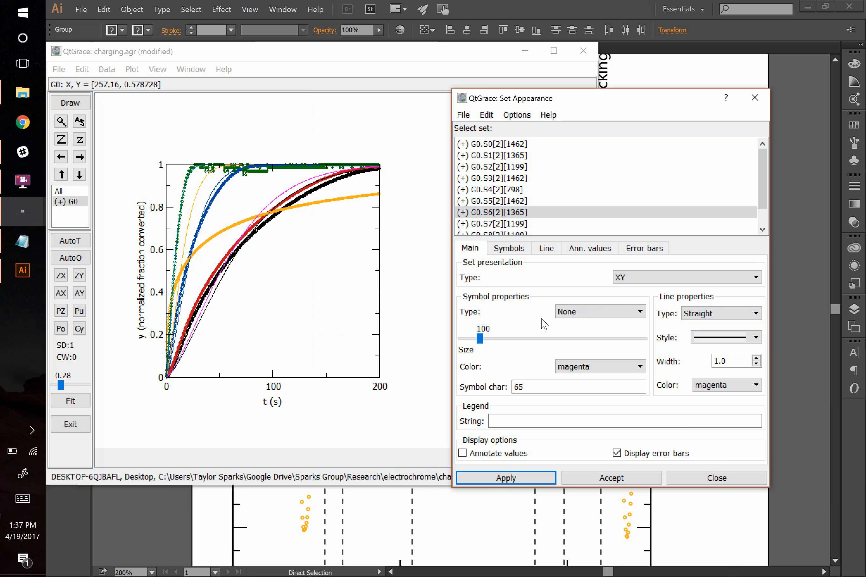
Try circle symbols on set G0.S6, then restore the symbol type to None and apply it
left_click(590, 311)
left_click(577, 334)
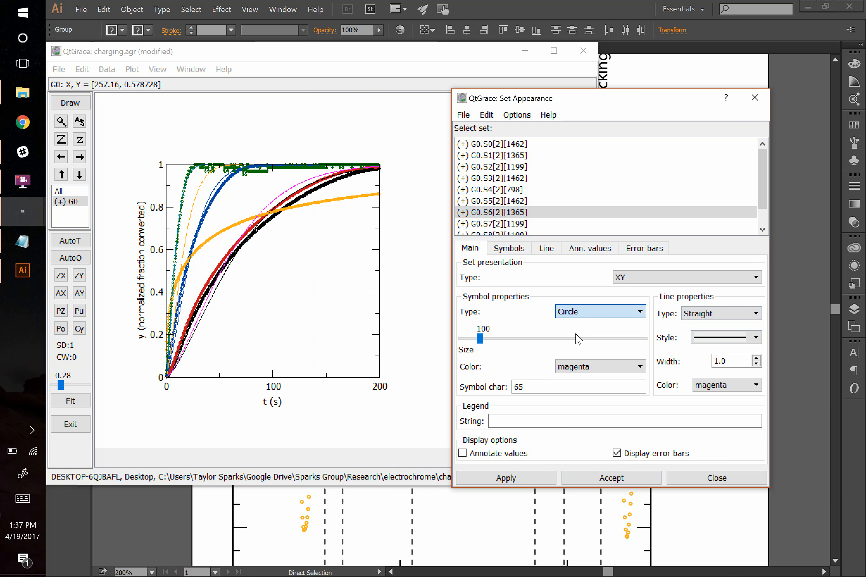
left_click(595, 317)
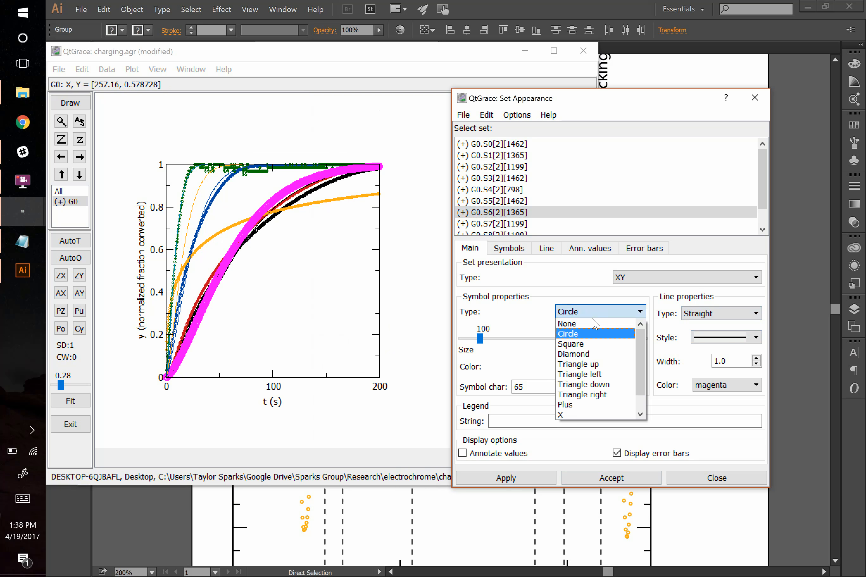
left_click(588, 324)
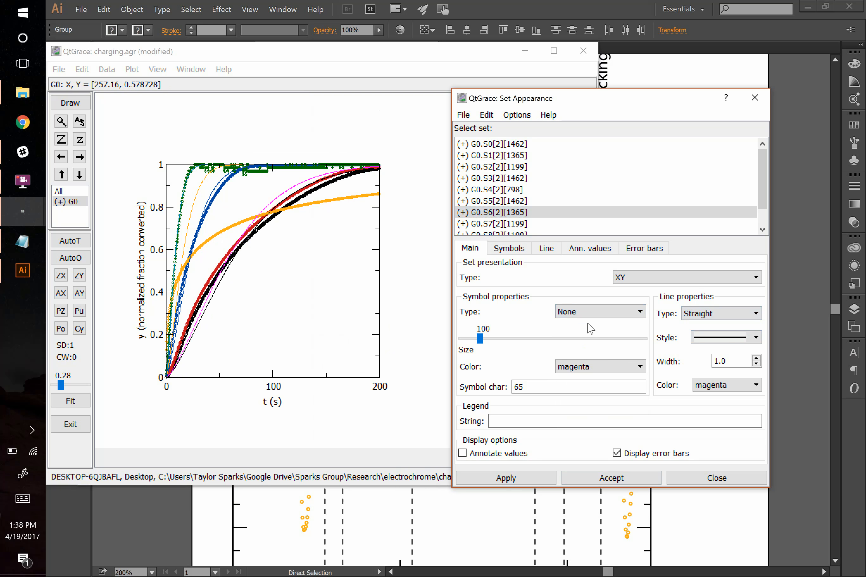
left_click(518, 479)
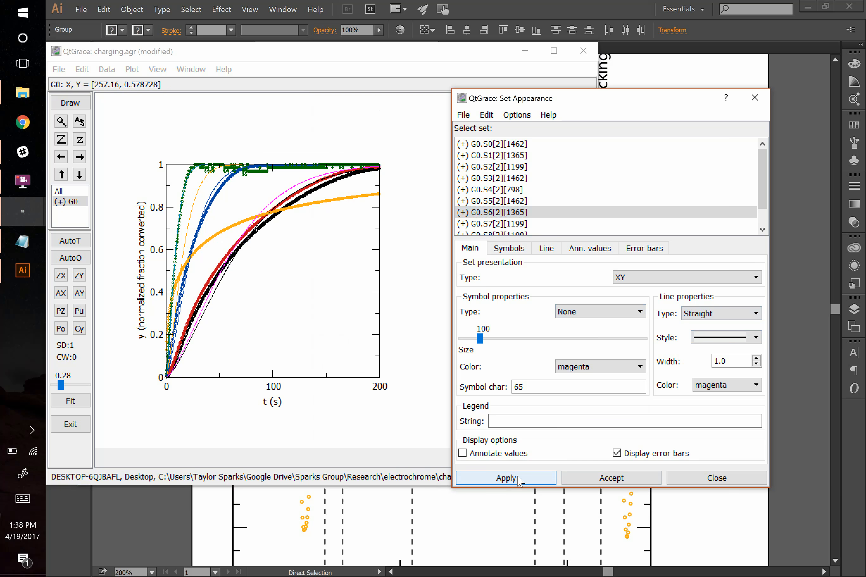
Close the Set Appearance settings and open the axis properties for the X axis
left_click(753, 99)
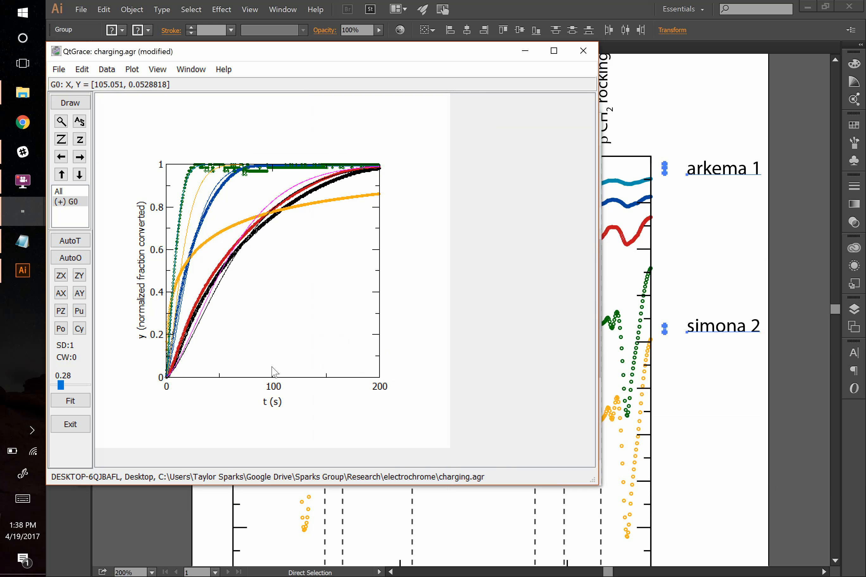
double_click(271, 376)
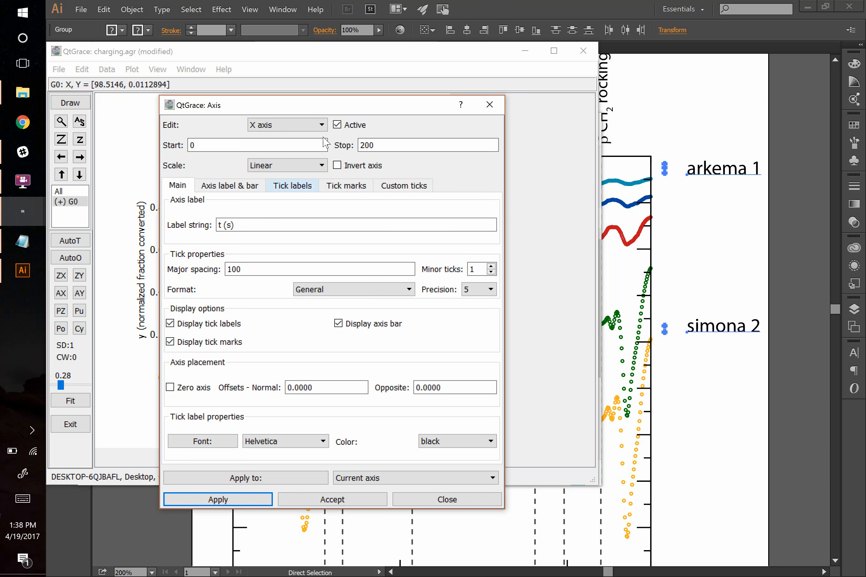
left_click(489, 105)
left_click(132, 70)
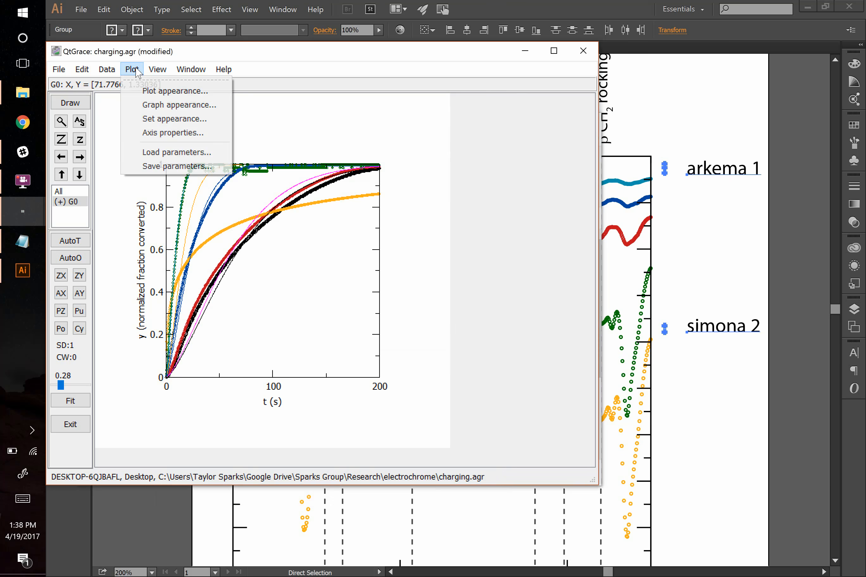
left_click(144, 133)
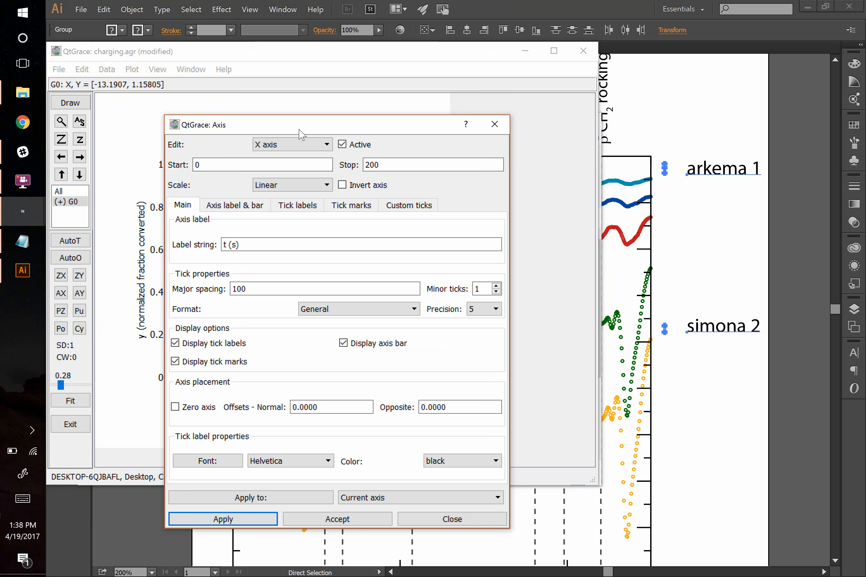
Review the scale types available for the X axis, then close the axis properties without changing them
left_click(323, 185)
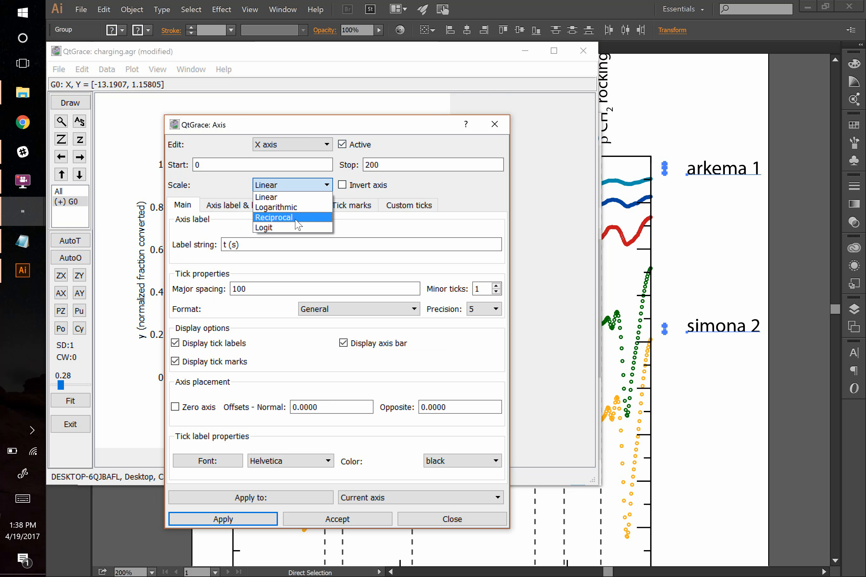
left_click(495, 124)
left_click(496, 125)
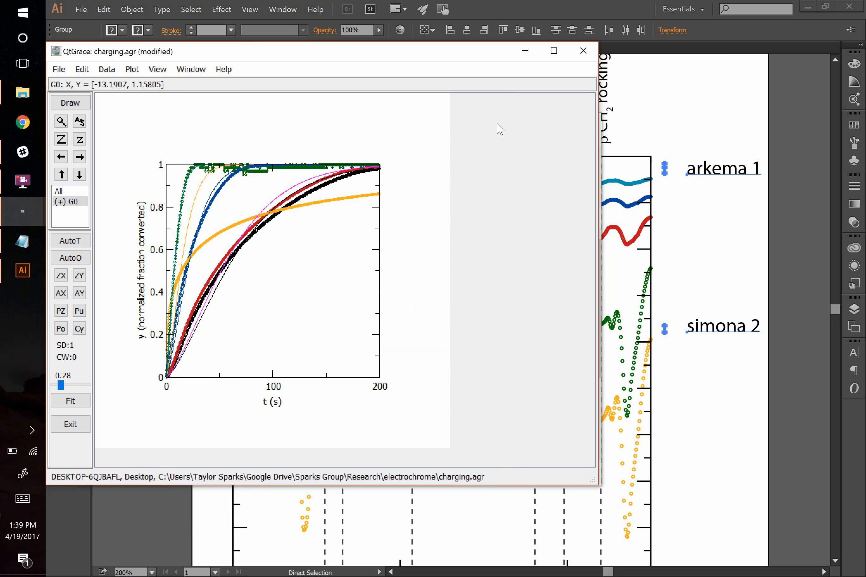
Look through the data transformations available in QtGrace, such as interpolation, regression and non-linear curve fitting
left_click(132, 69)
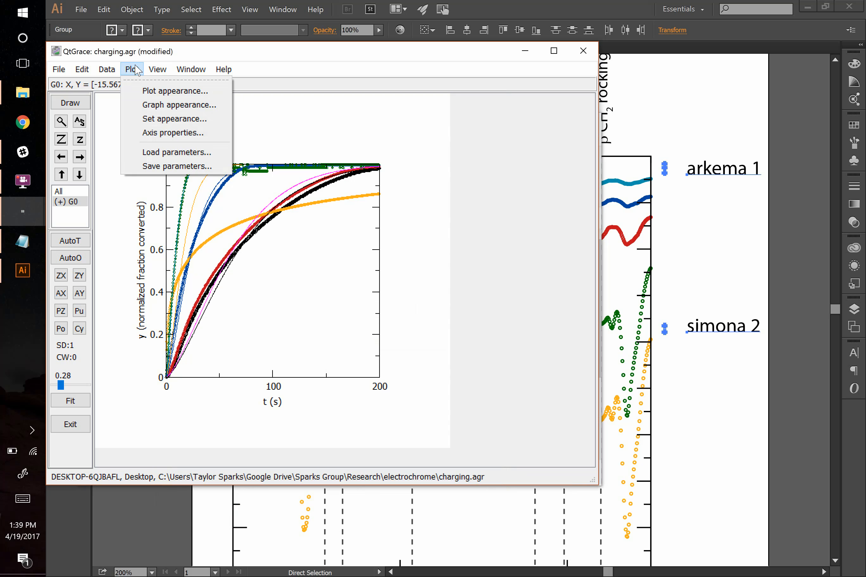
mouse_move(107, 70)
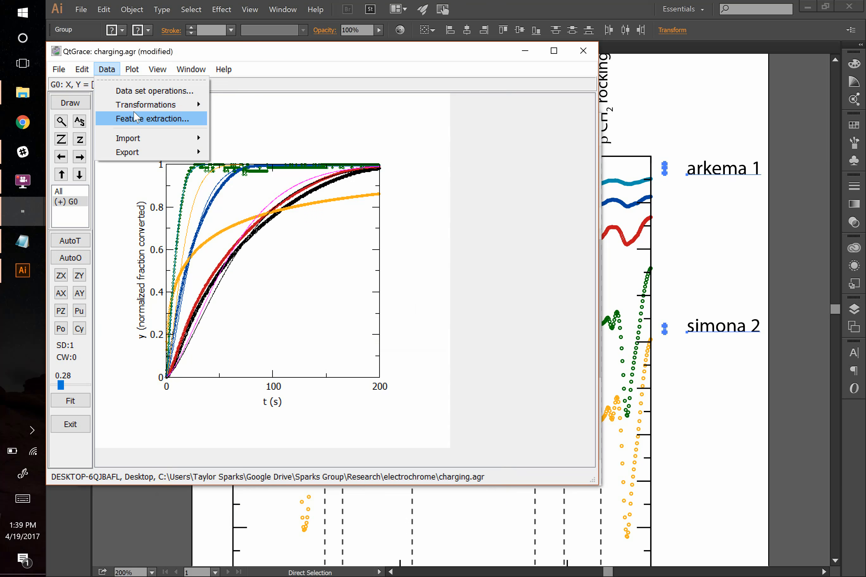
mouse_move(141, 107)
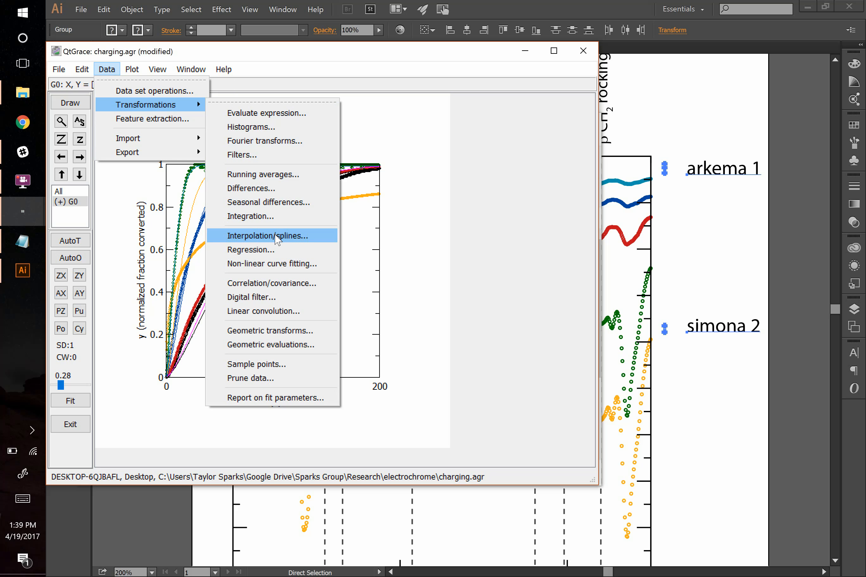
left_click(403, 221)
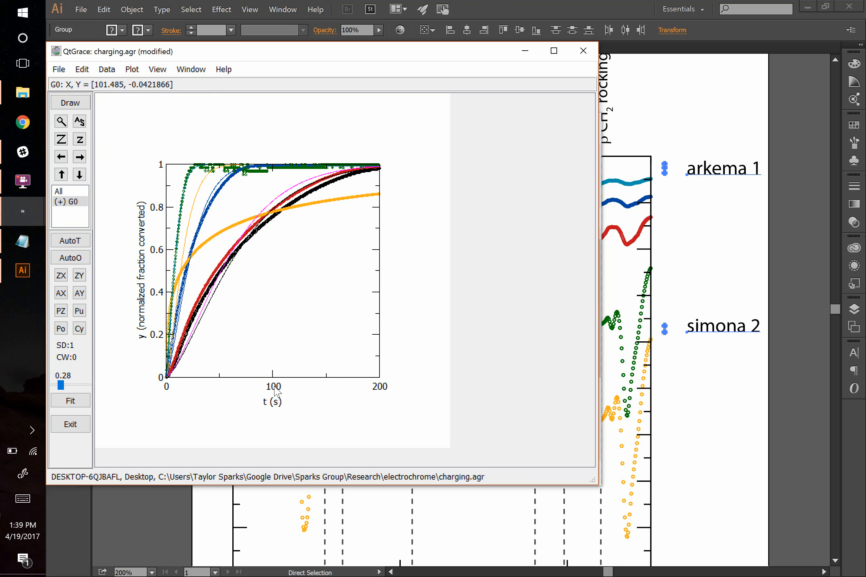
Open the X axis properties again and select the text of its label string
double_click(276, 377)
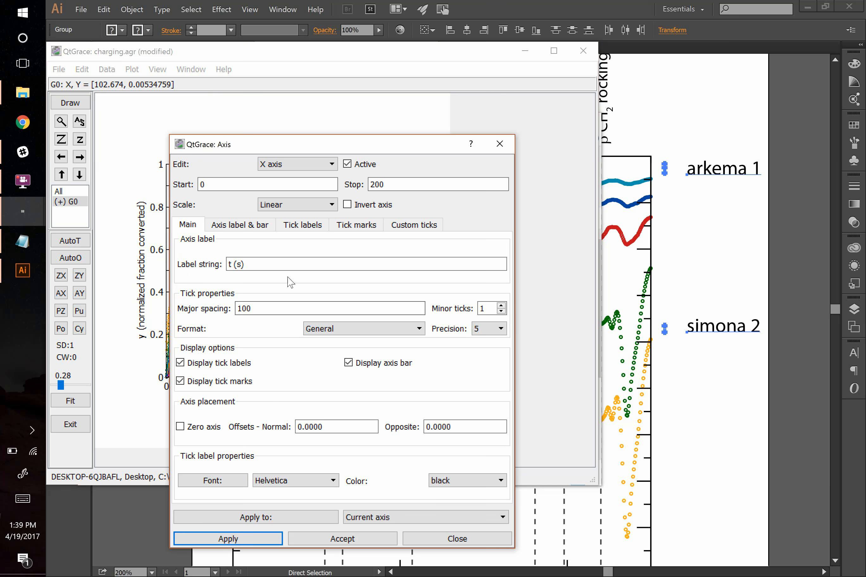
left_click_drag(246, 264, 214, 265)
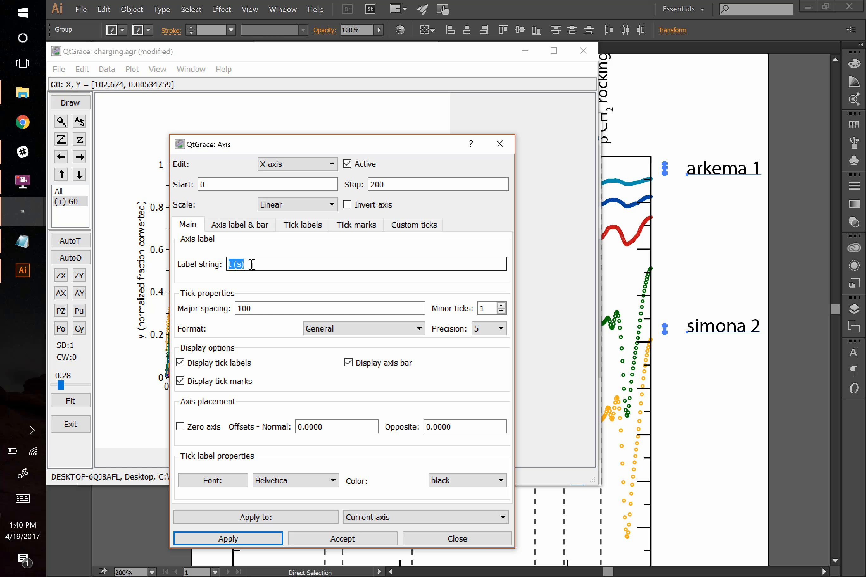
Switch to Illustrator and set the letter "a" of the "Intensity (a.u.)" axis label to the Symbol font
key("alt+Tab")
key("Tab")
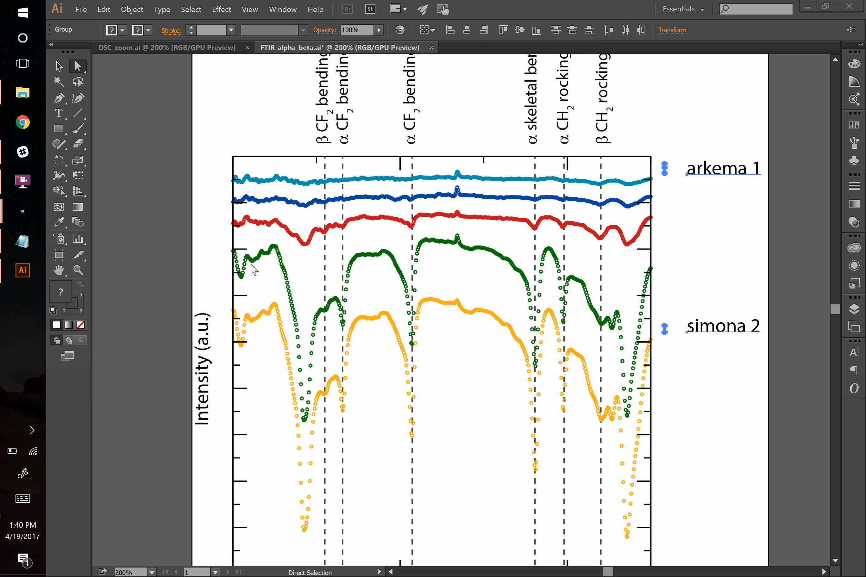
triple_click(205, 341)
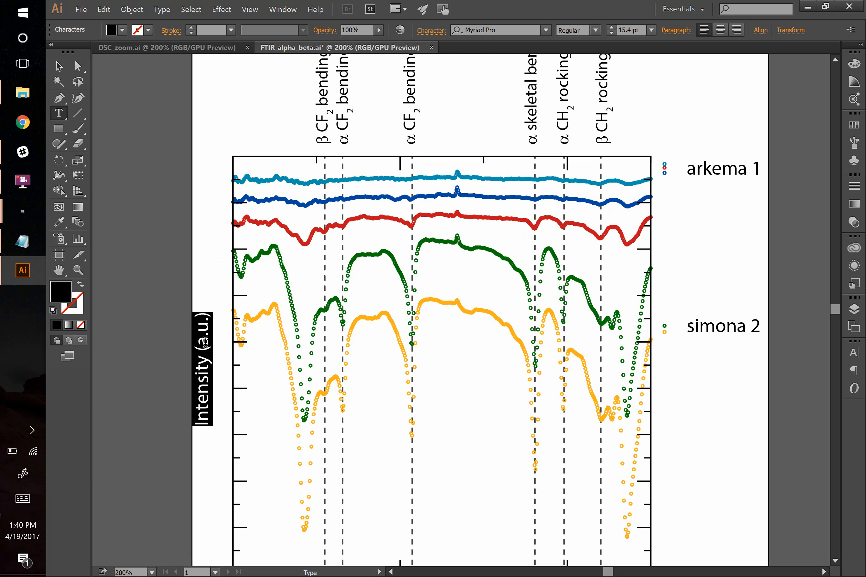
left_click(206, 342)
double_click(205, 340)
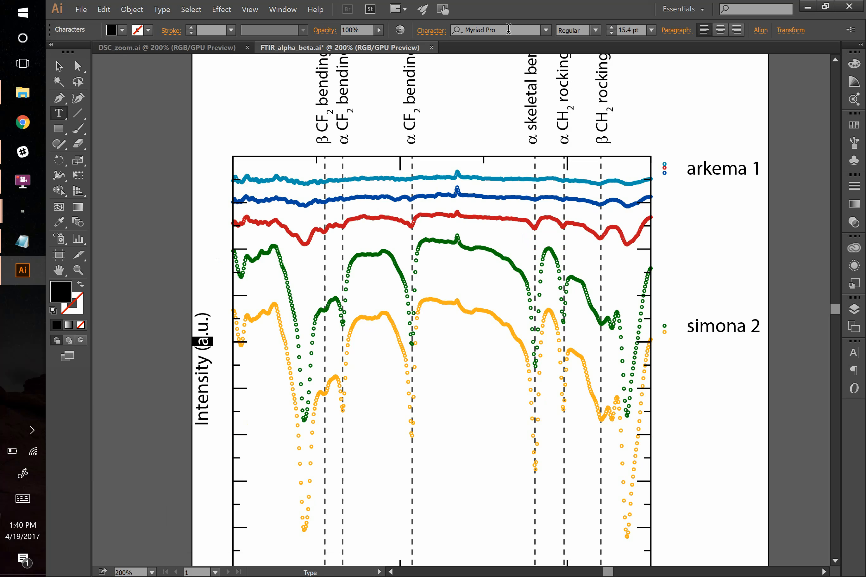
left_click(489, 30)
type("symbol")
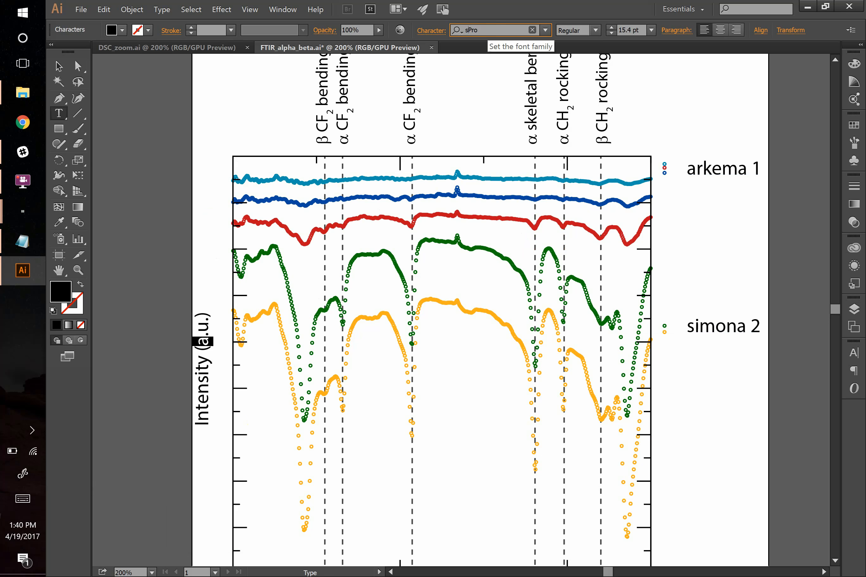
key("Return")
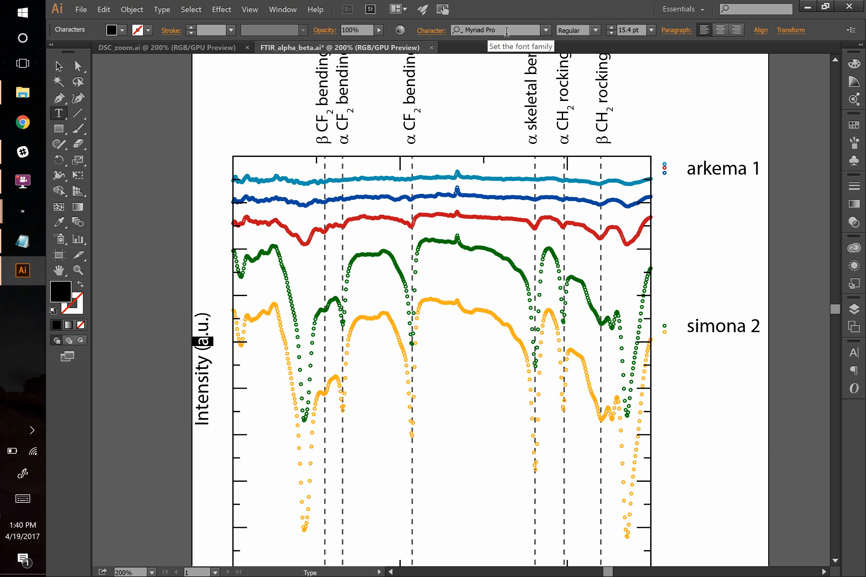
left_click(488, 31)
type("symbol")
key("Return")
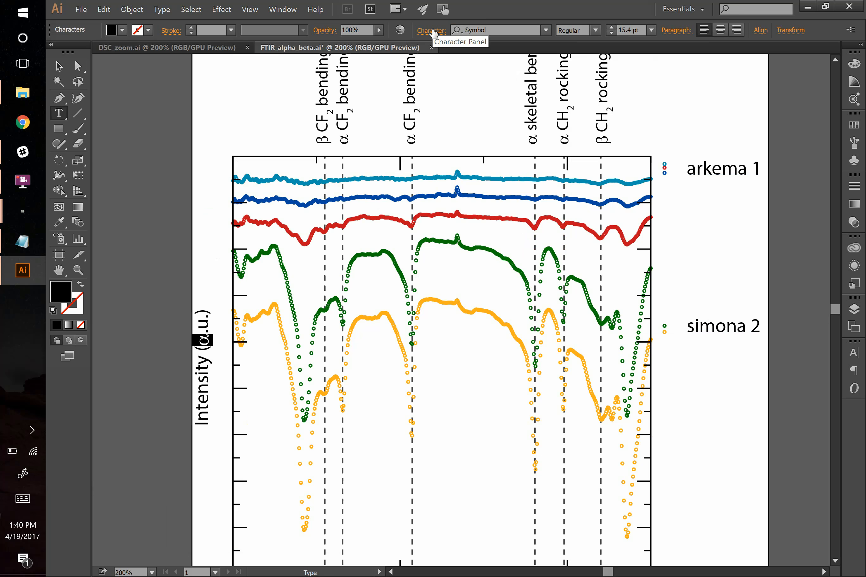
left_click(153, 154)
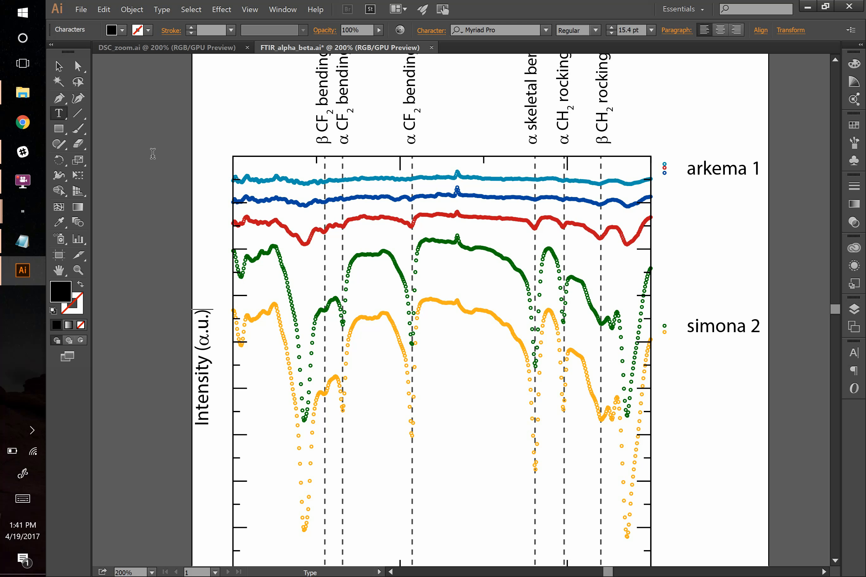
Switch back to the QtGrace charging.agr window with its X axis properties
key("alt+Tab")
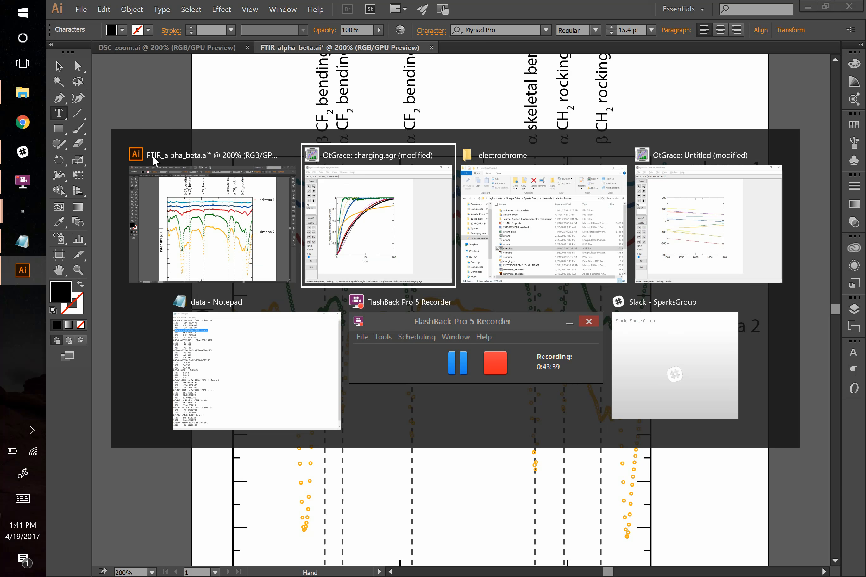
key("alt+Tab")
key("alt+Tab")
key("alt+Tab")
key("alt+Tab")
key("alt+Tab")
key("alt+Tab")
key("alt+Tab")
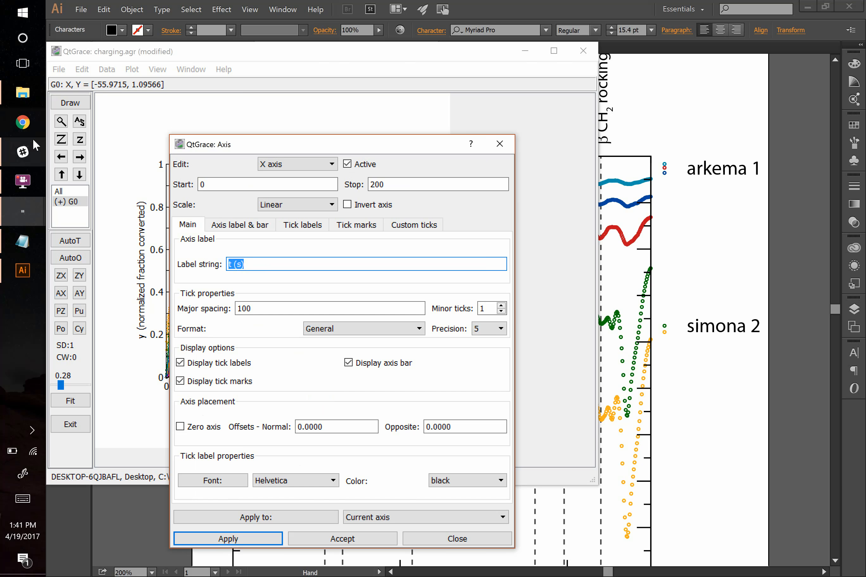
Open a Chrome window and close the data file in Notepad
left_click(29, 125)
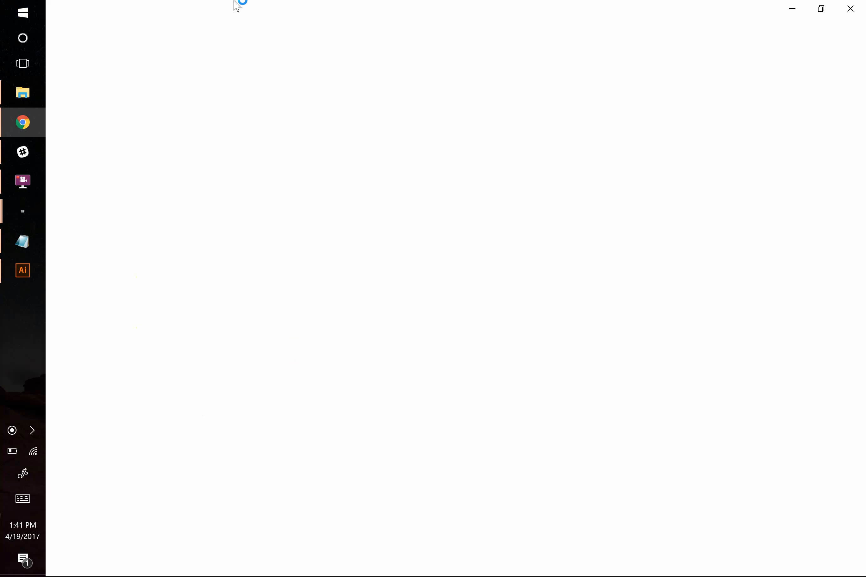
left_click(24, 94)
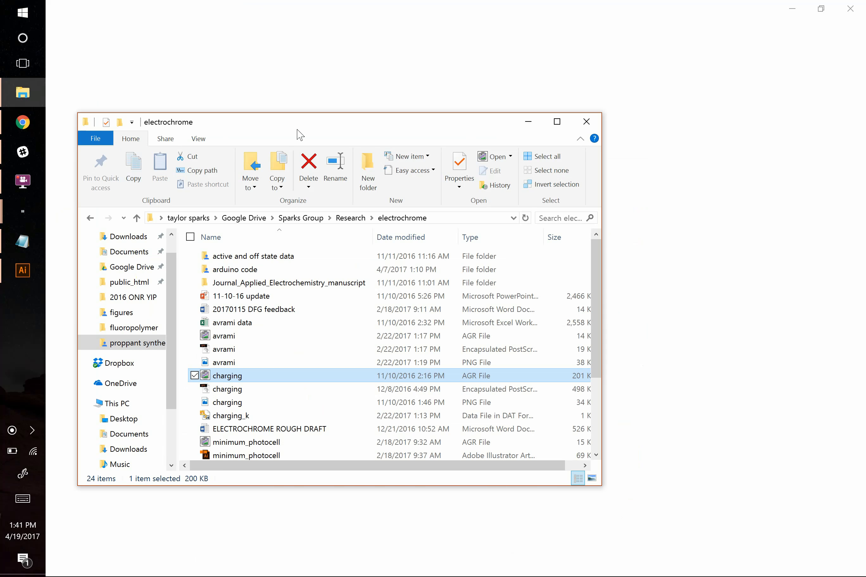
left_click(16, 120)
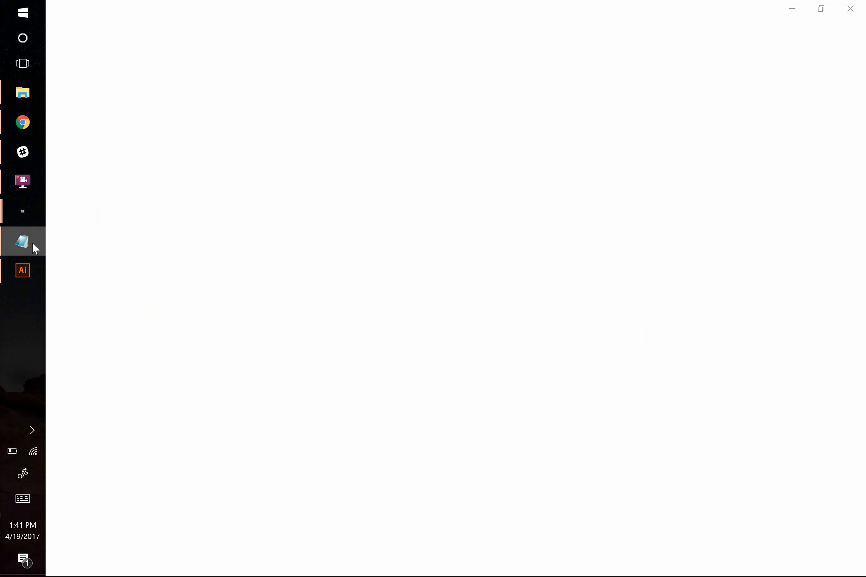
left_click(31, 245)
right_click(30, 243)
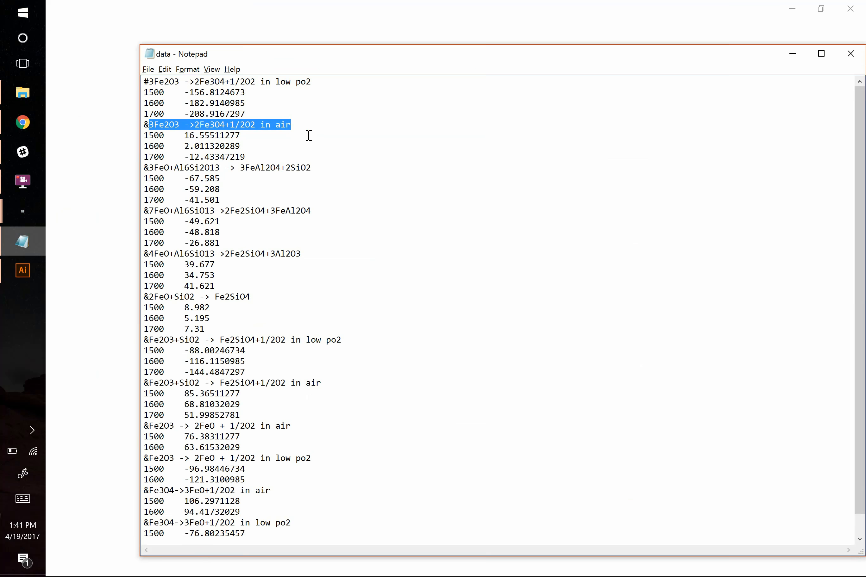
left_click(846, 56)
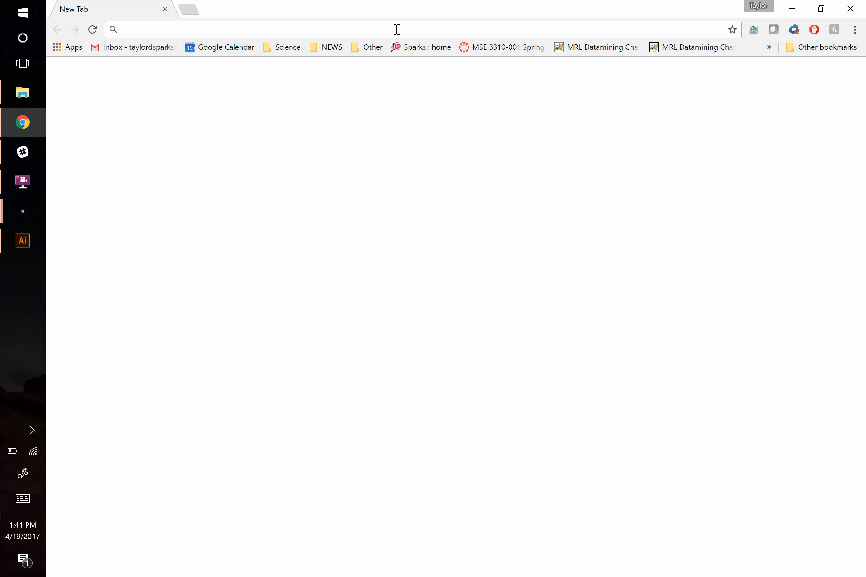
Search Google for "scholar" and "diffraction" together with the researcher's full name
type("r")
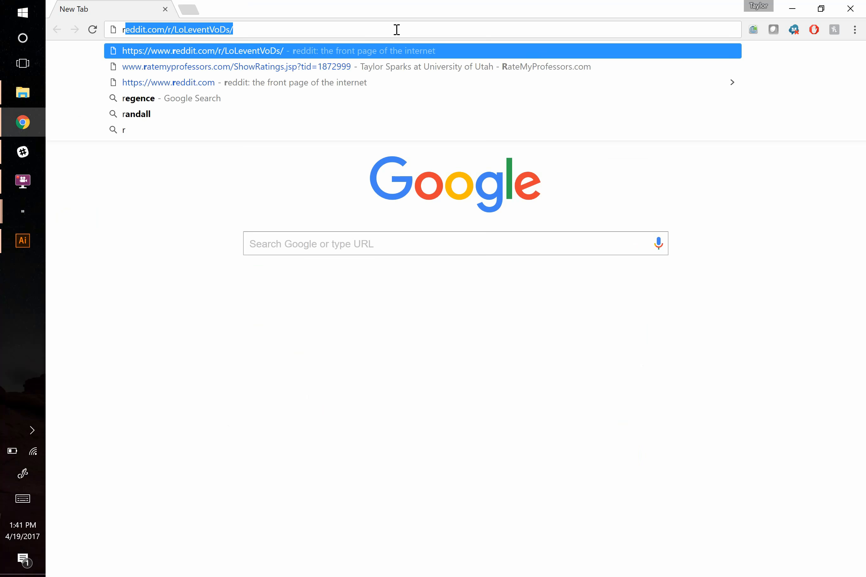
key("BackSpace")
key("BackSpace")
type("se")
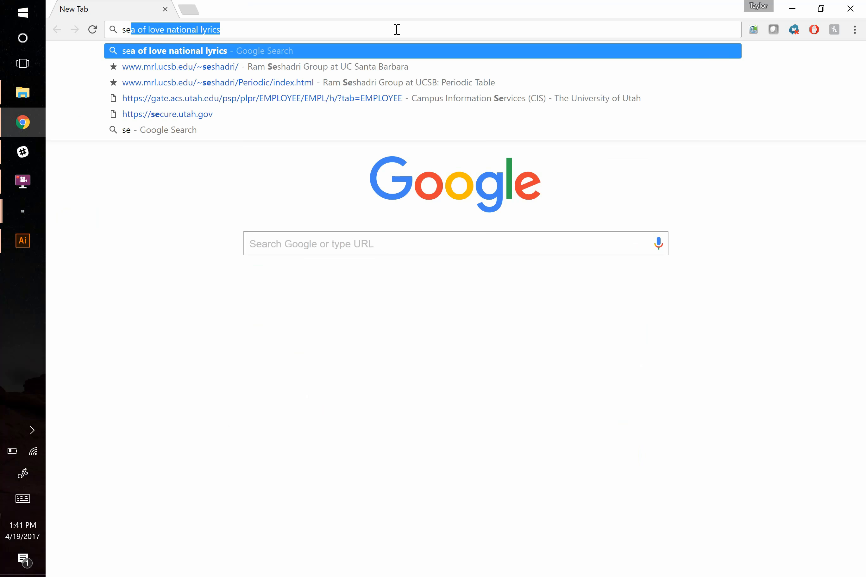
key("Escape")
key("BackSpace")
key("BackSpace")
type("cholar ")
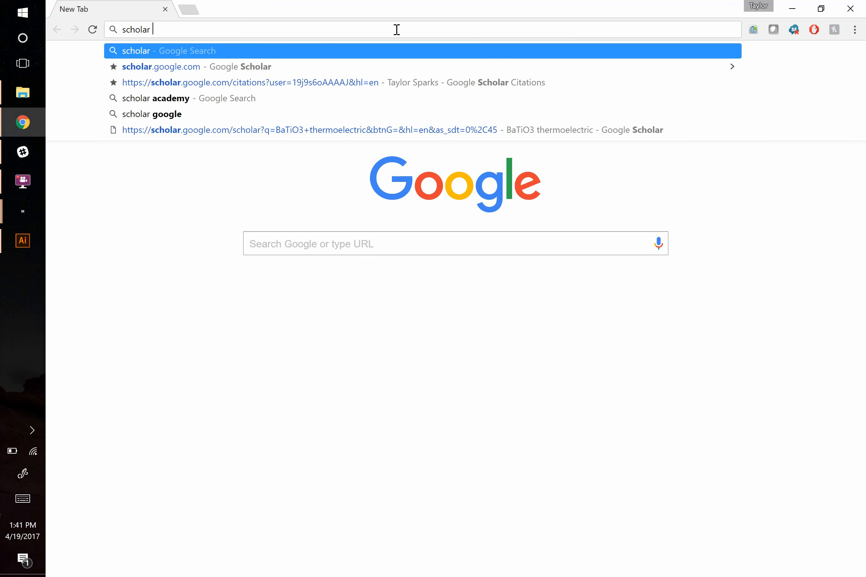
type("ram")
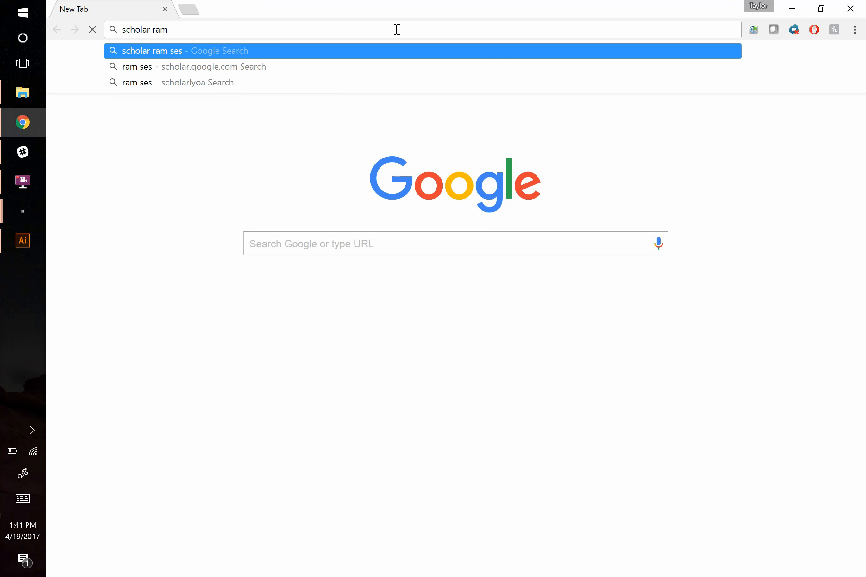
type(" seshad")
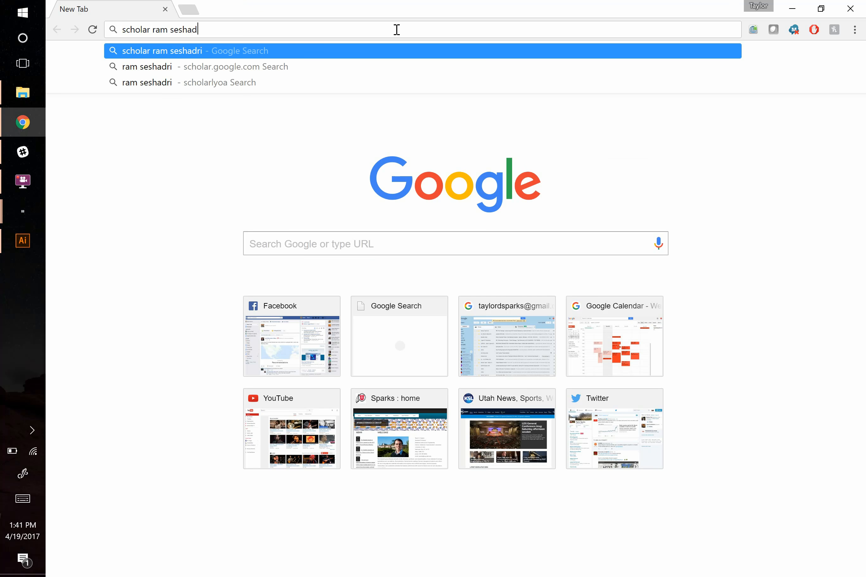
type("ri diffraction")
key("Return")
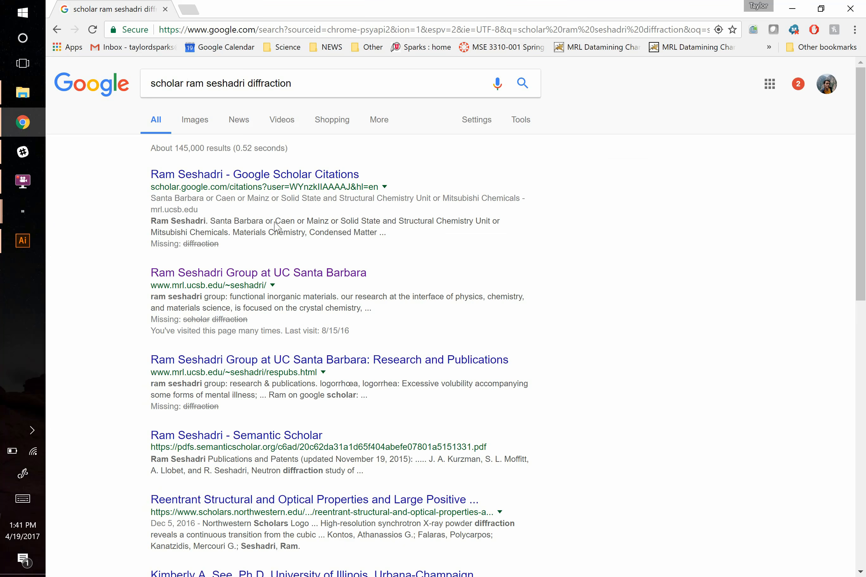
Open the researcher's Google Scholar profile and view the article "Synthesis routes for large volumes of nanoparticles"
left_click(294, 174)
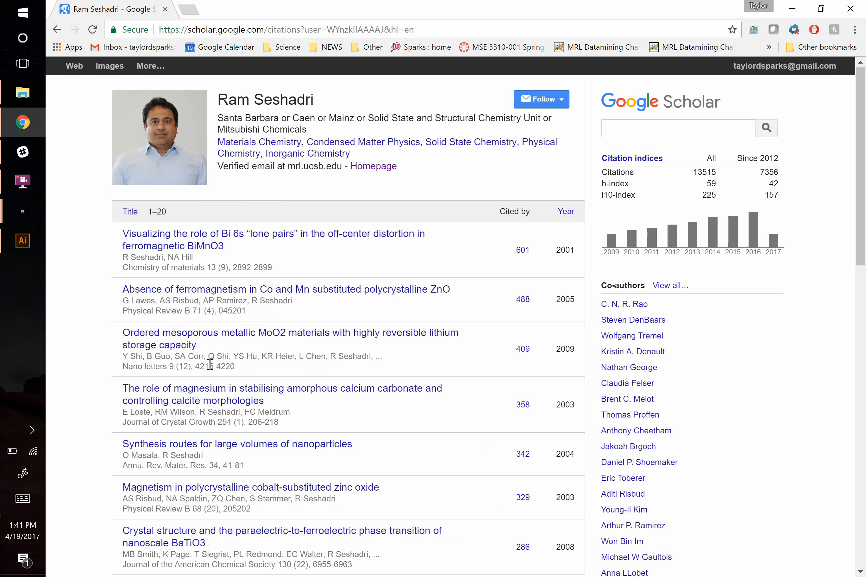
scroll(210, 363, "down", 3)
left_click(240, 340)
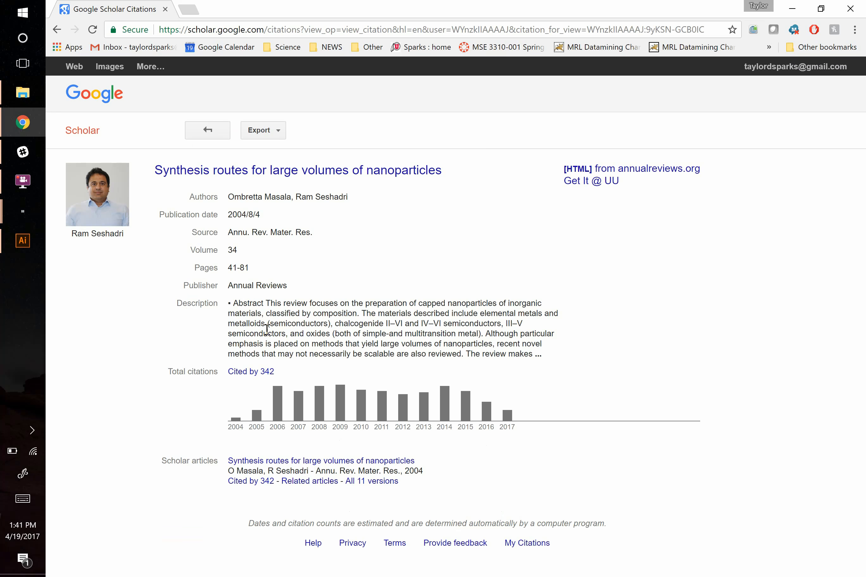
Go to scholar.google.com and search for "xrd" together with the two authors' surnames
left_click(467, 30)
type("scholar.google.com")
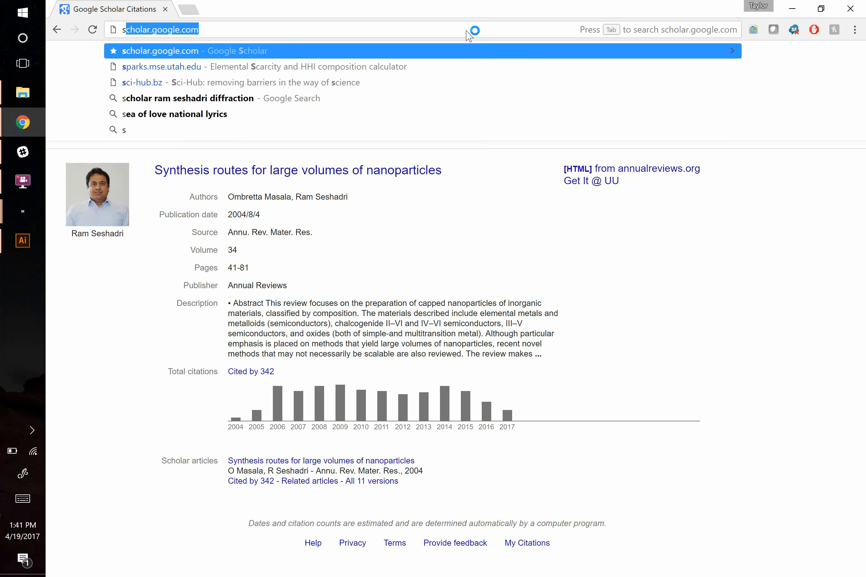
key("Return")
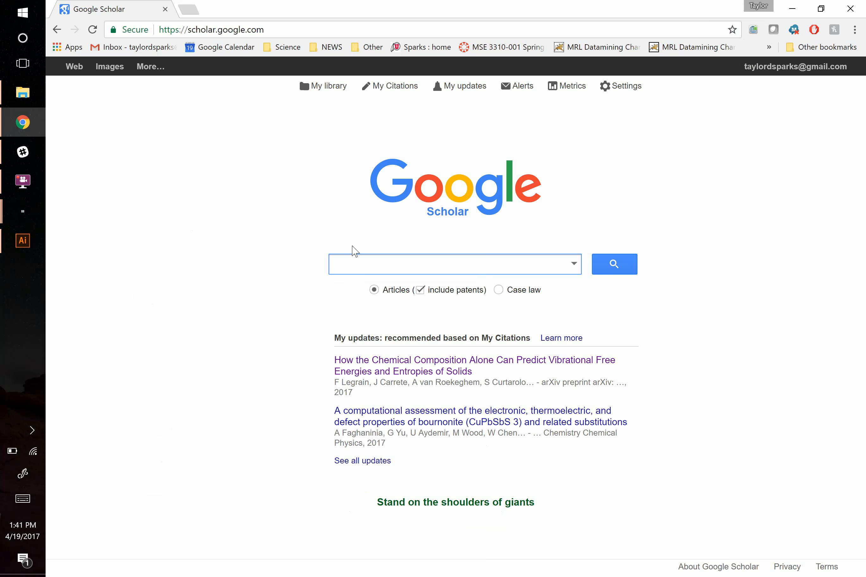
left_click(357, 261)
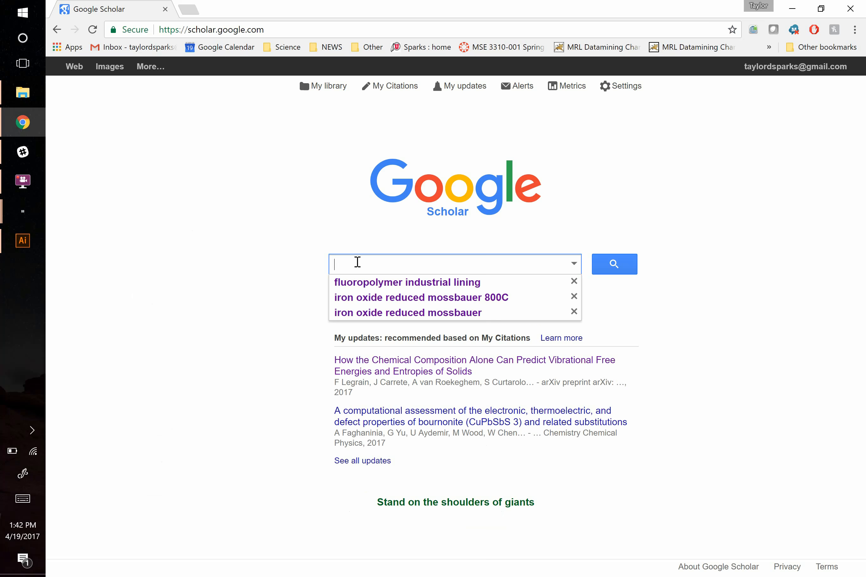
type("seshadri gaul")
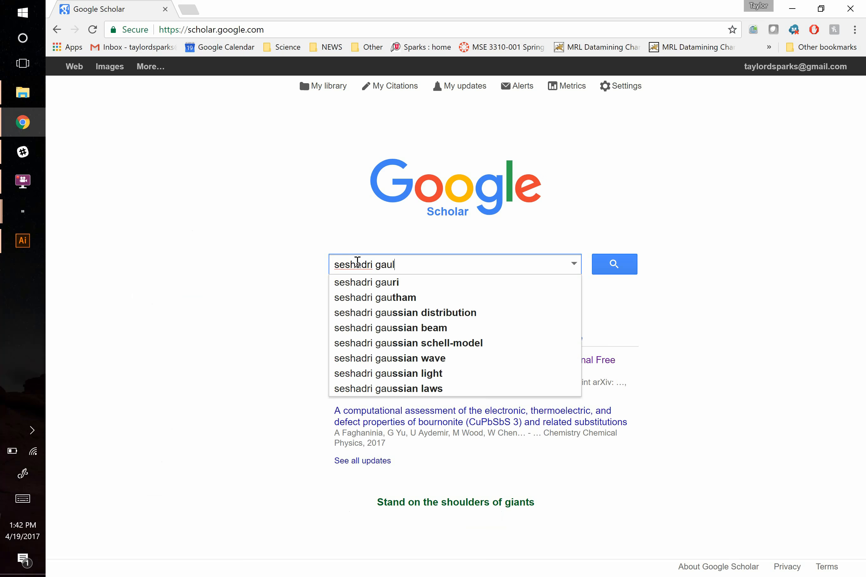
type("tois xrd")
key("Return")
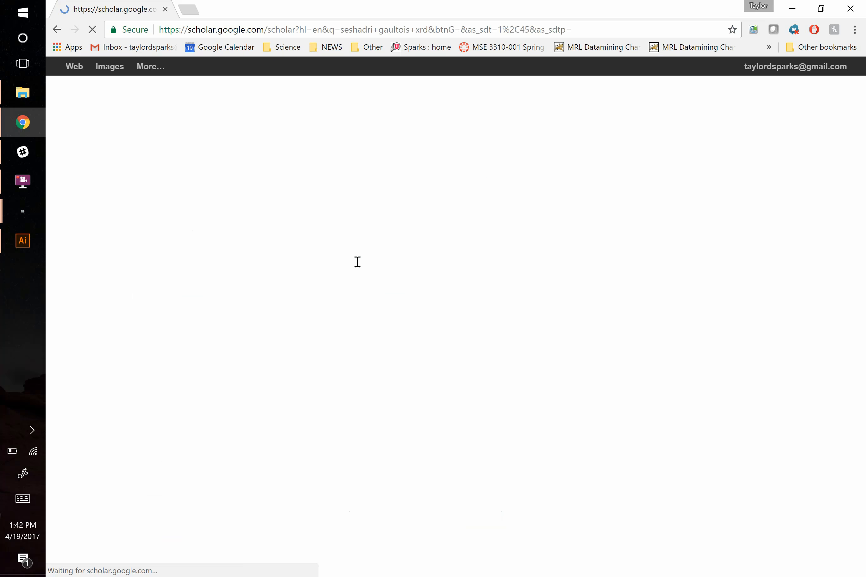
Open the PDF of the pyrochlore Nd2Ru2O7 article from the search results and examine the X-ray and neutron diffraction plots in Figure 2 up close
left_click(298, 171)
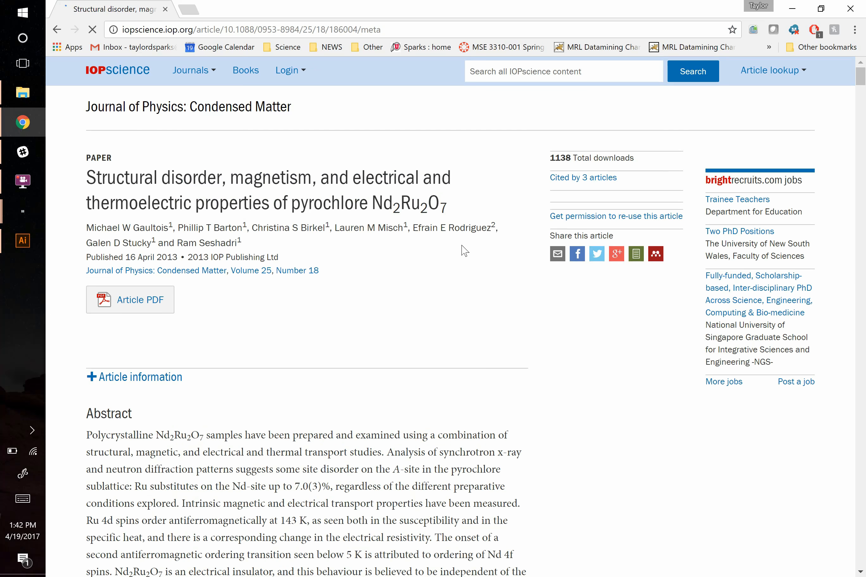
left_click(143, 308)
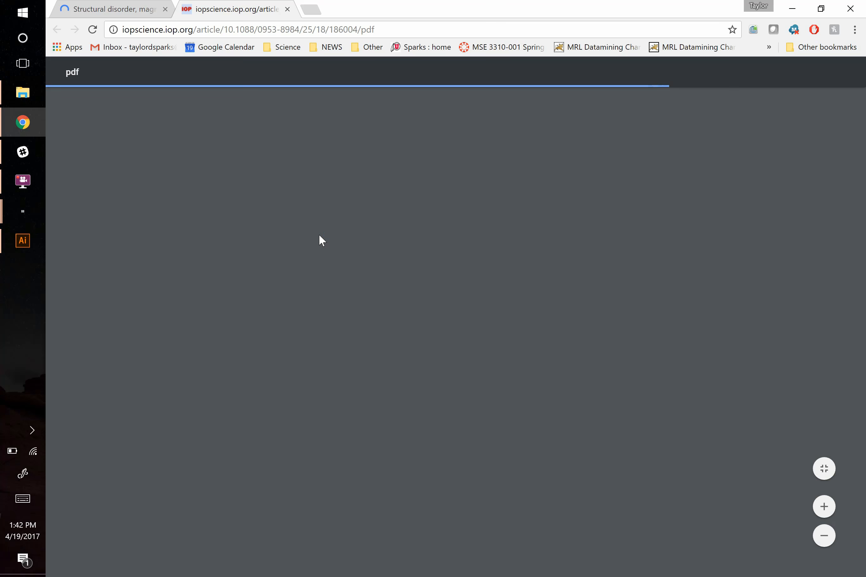
scroll(319, 237, "down", 5)
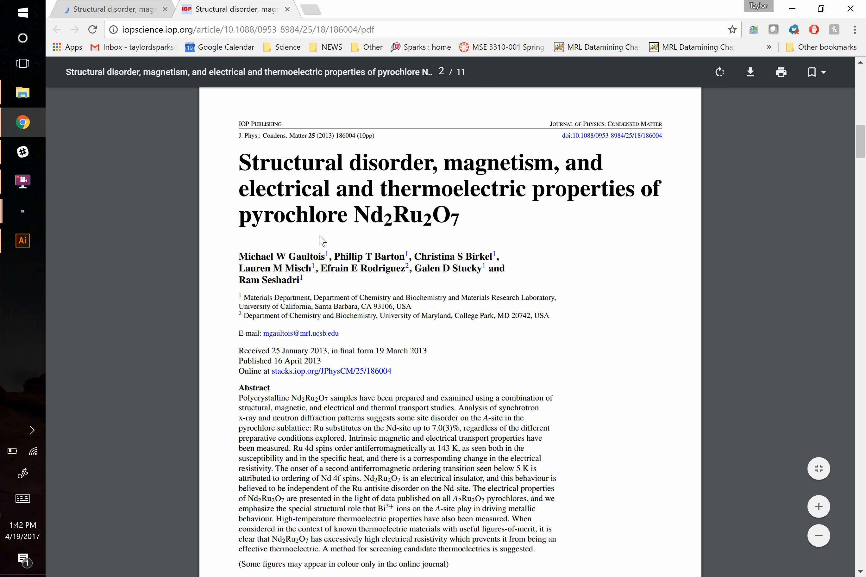
scroll(319, 240, "down", 5)
scroll(319, 241, "down", 8)
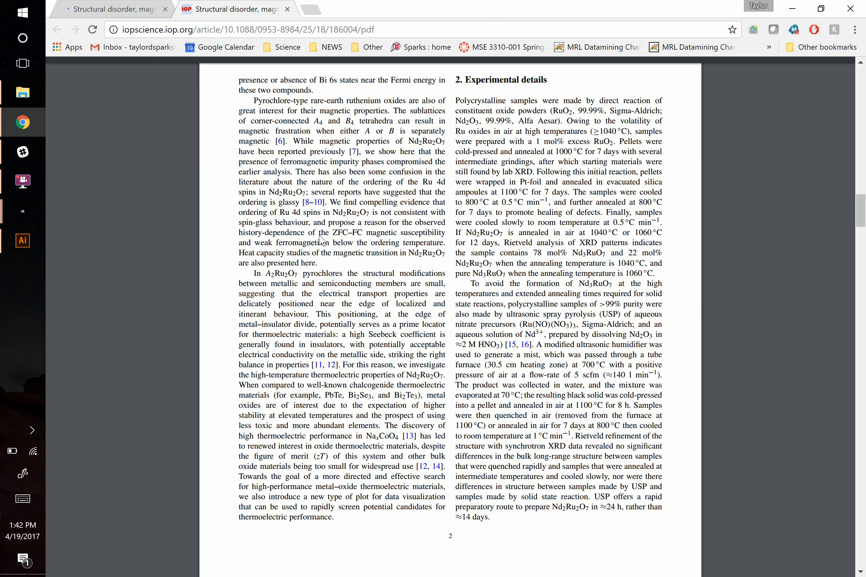
scroll(320, 238, "down", 20)
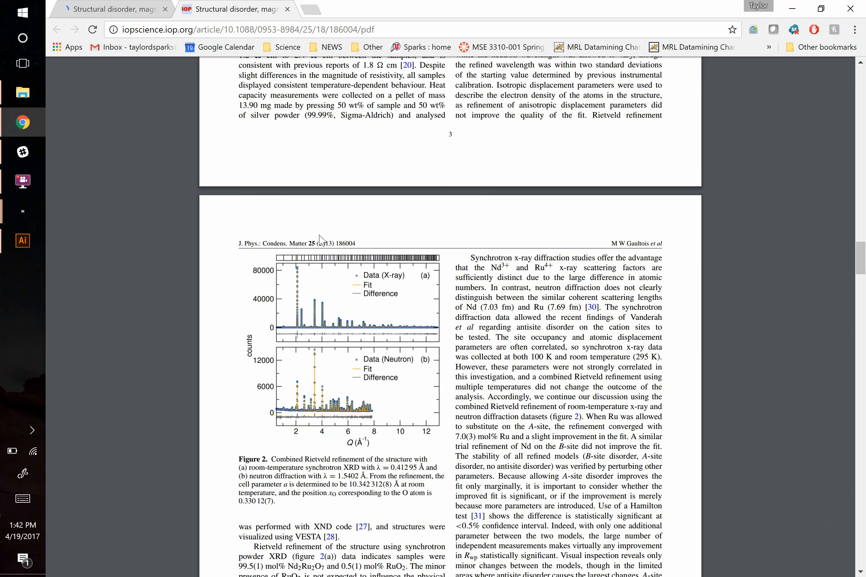
scroll(321, 239, "up", 4)
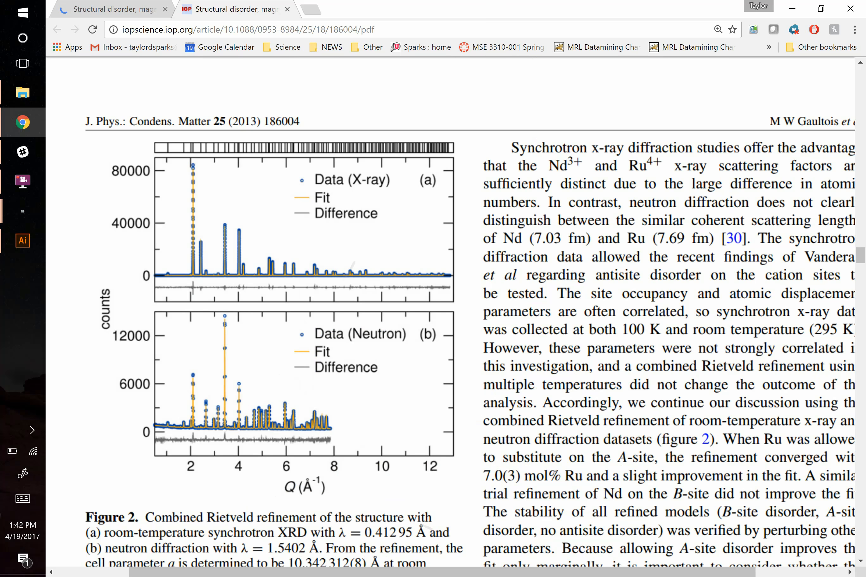
scroll(320, 239, "up", 2)
scroll(497, 524, "down", 1)
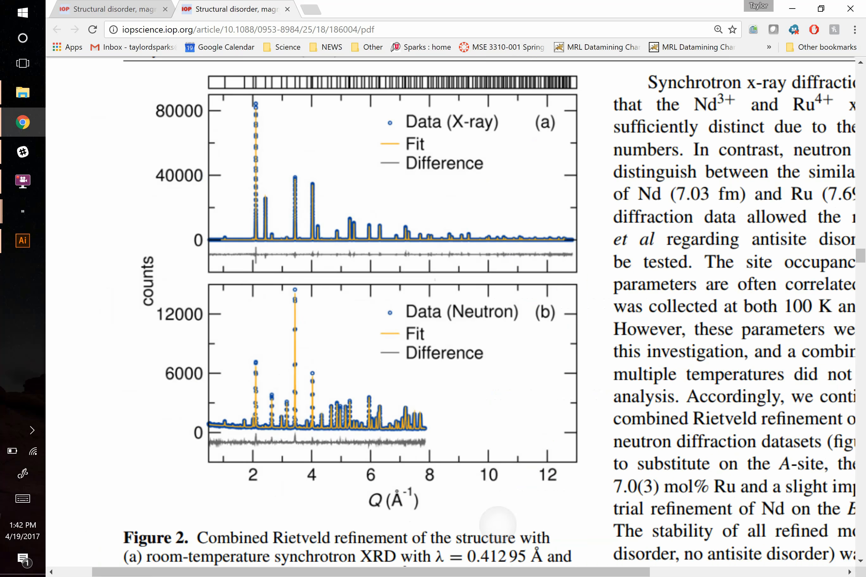
scroll(498, 525, "down", 1)
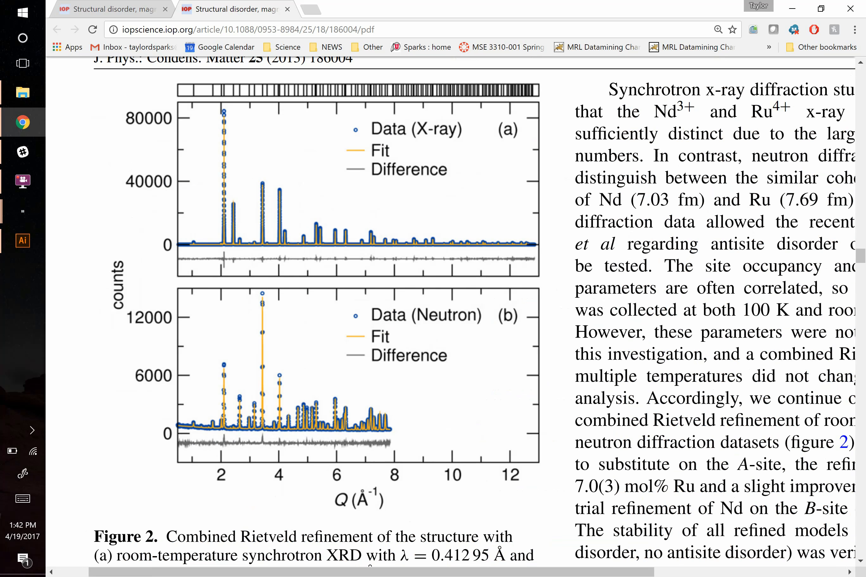